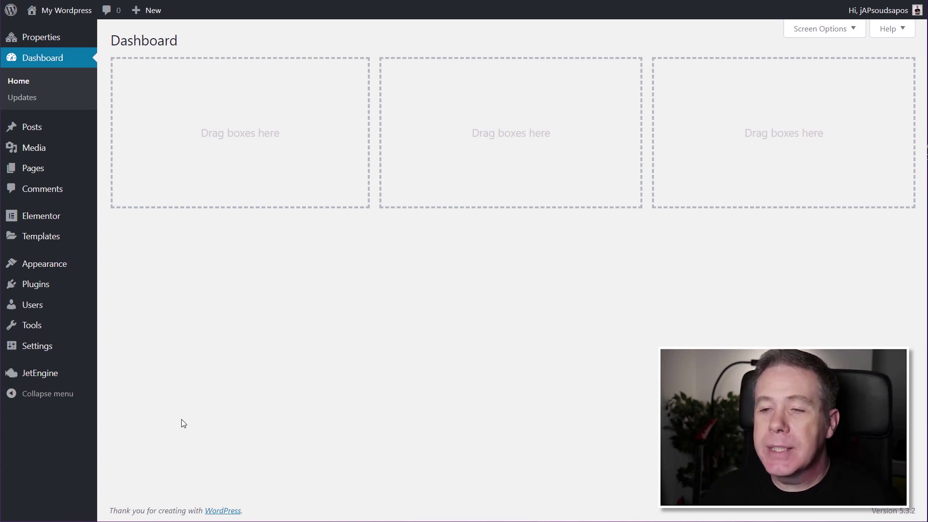
# Step: Enable the Forms and Profile Builder modules in the JetEngine dashboard and save the module selection
pyautogui.moveTo(65, 382)
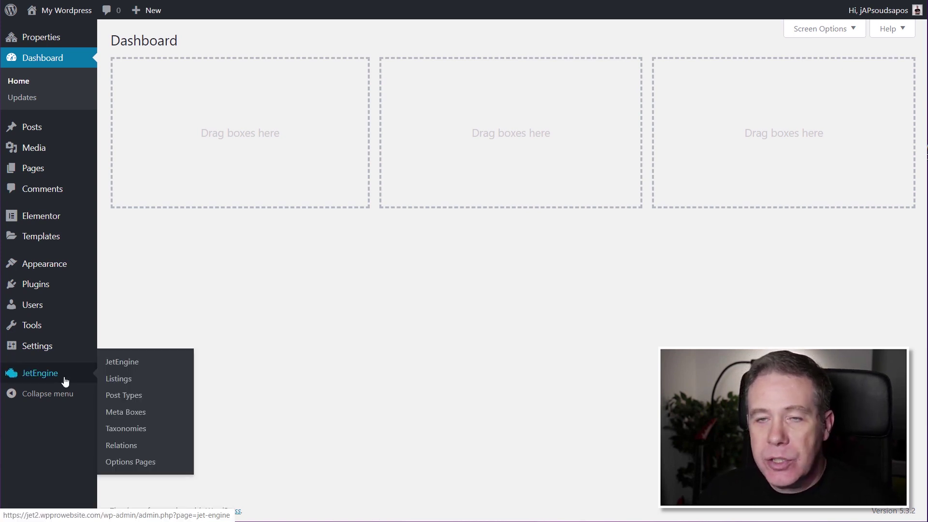
pyautogui.click(116, 365)
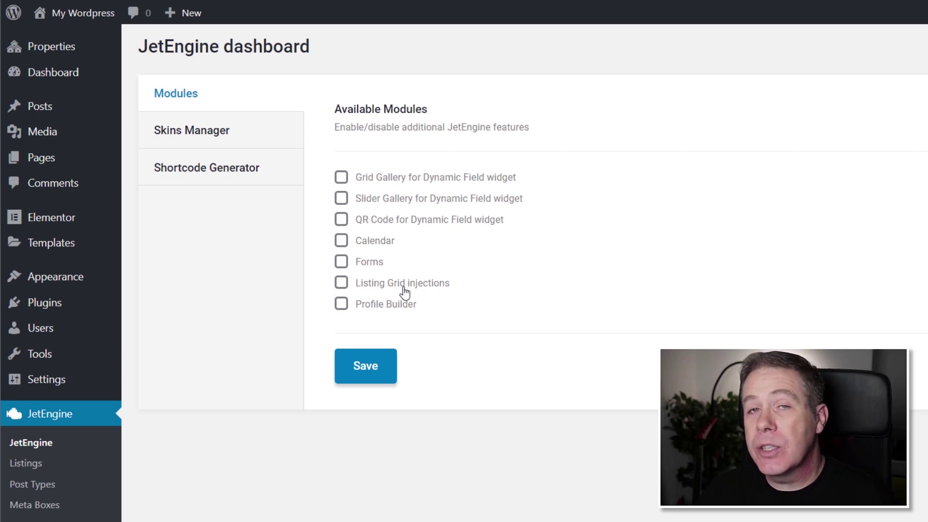
pyautogui.click(341, 264)
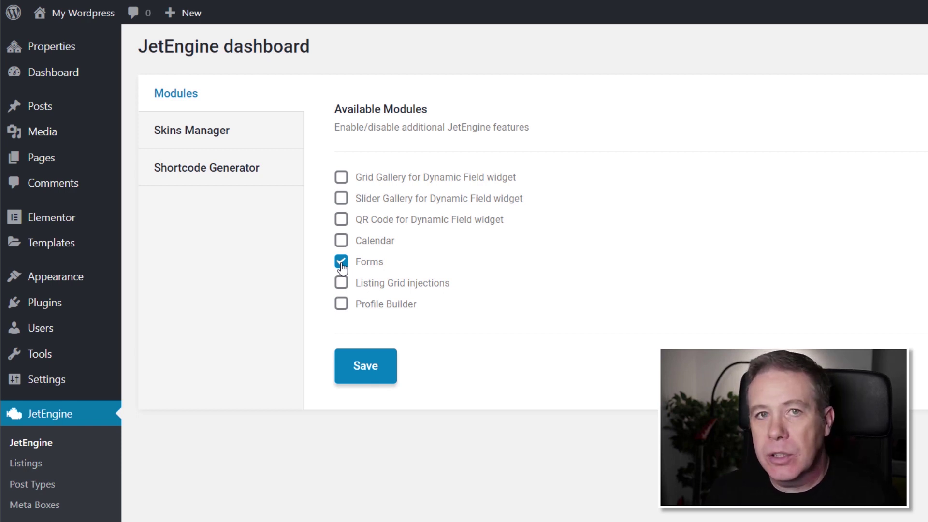
pyautogui.click(341, 304)
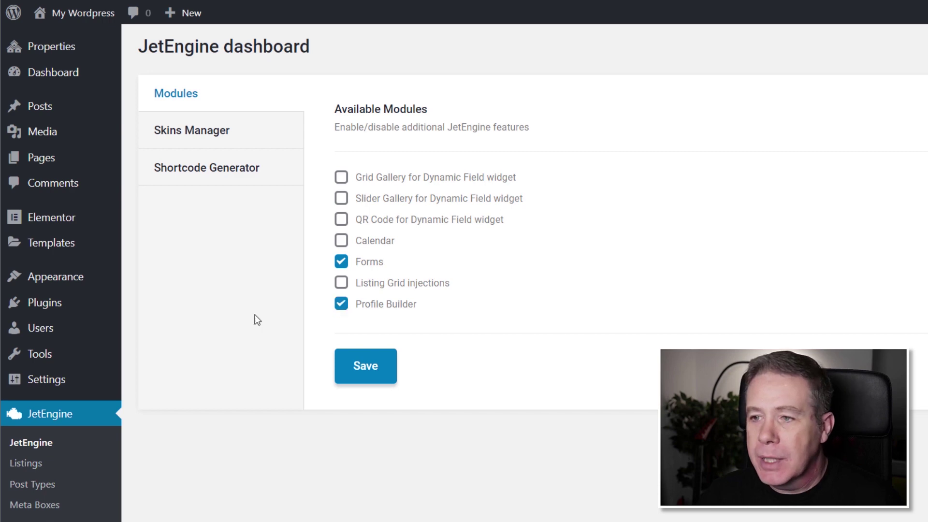
pyautogui.click(362, 375)
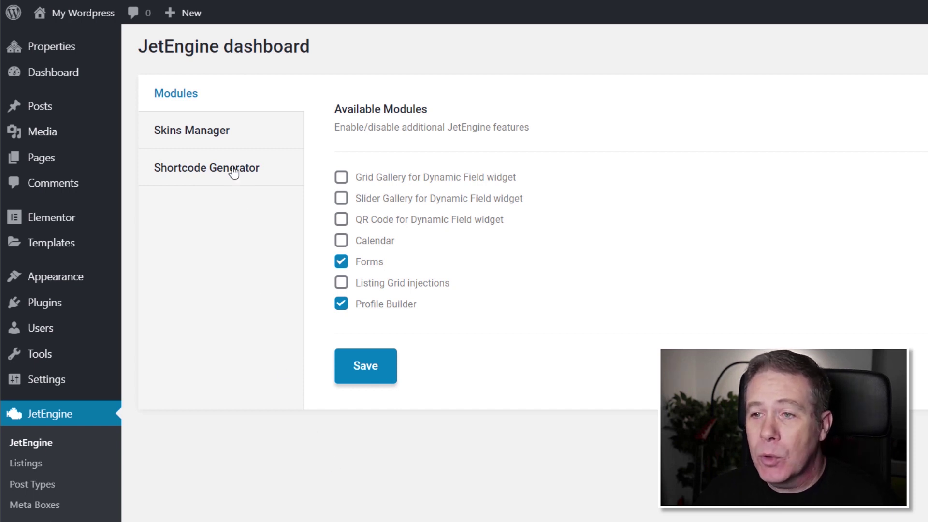
# Step: Import the "User profile with editable content" preset from JetEngine's Skins Manager
pyautogui.click(207, 134)
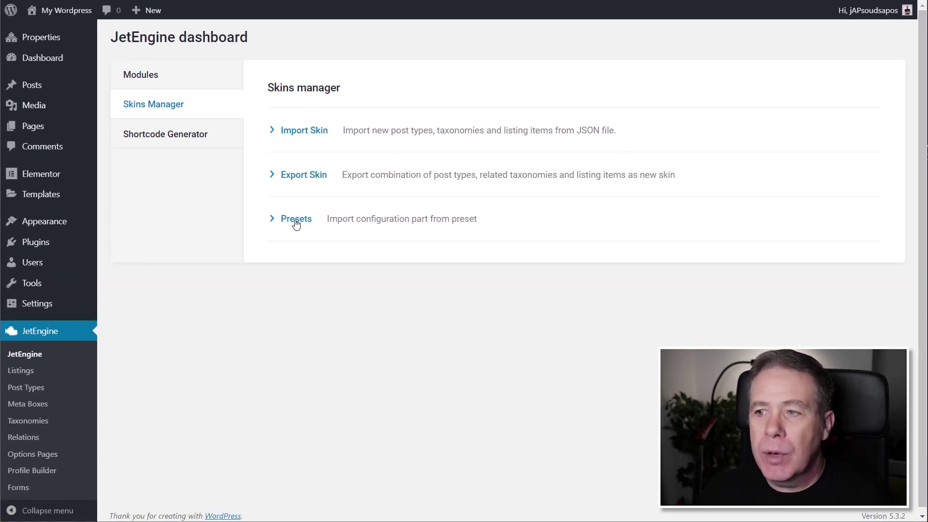
pyautogui.click(296, 222)
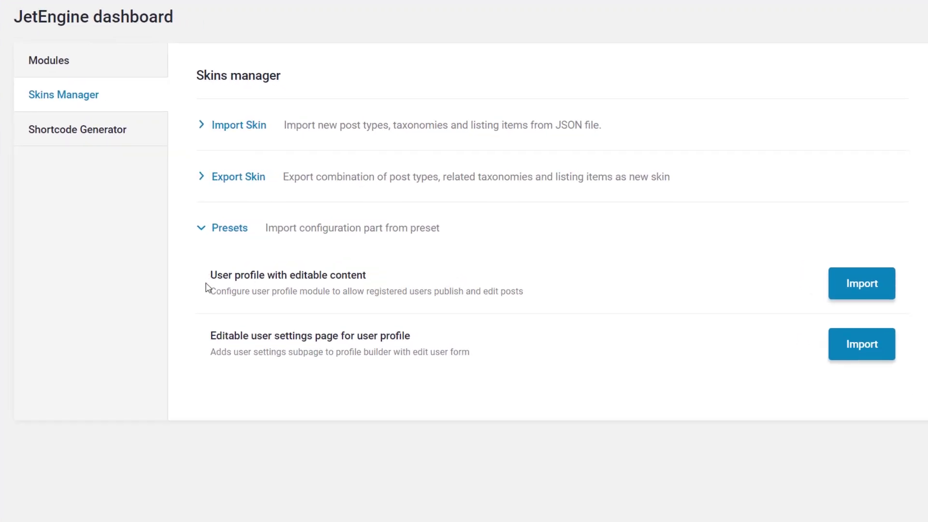
pyautogui.moveTo(211, 274); pyautogui.dragTo(374, 278)
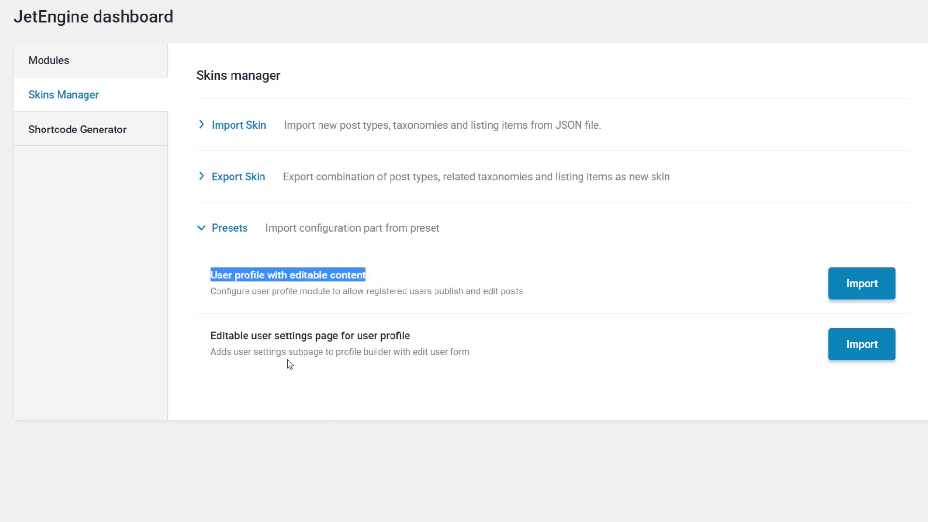
pyautogui.moveTo(209, 342); pyautogui.dragTo(399, 337)
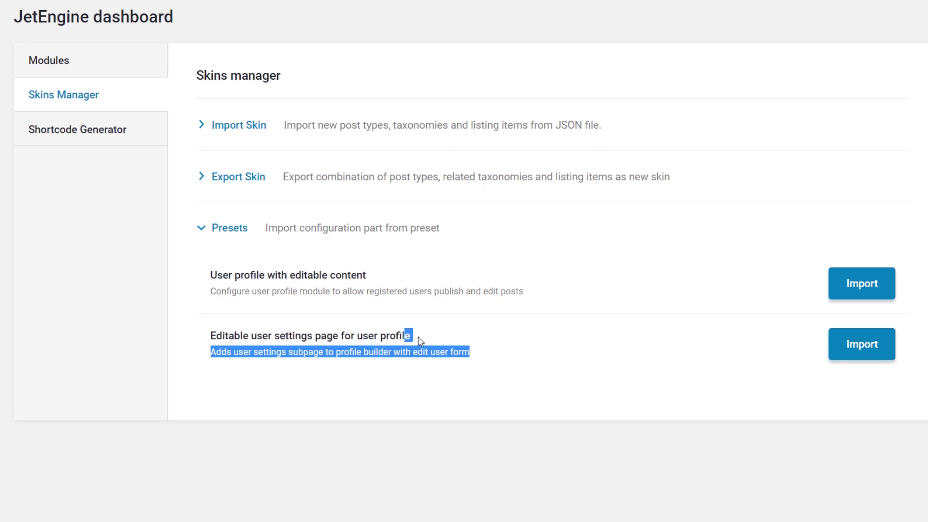
pyautogui.click(435, 341)
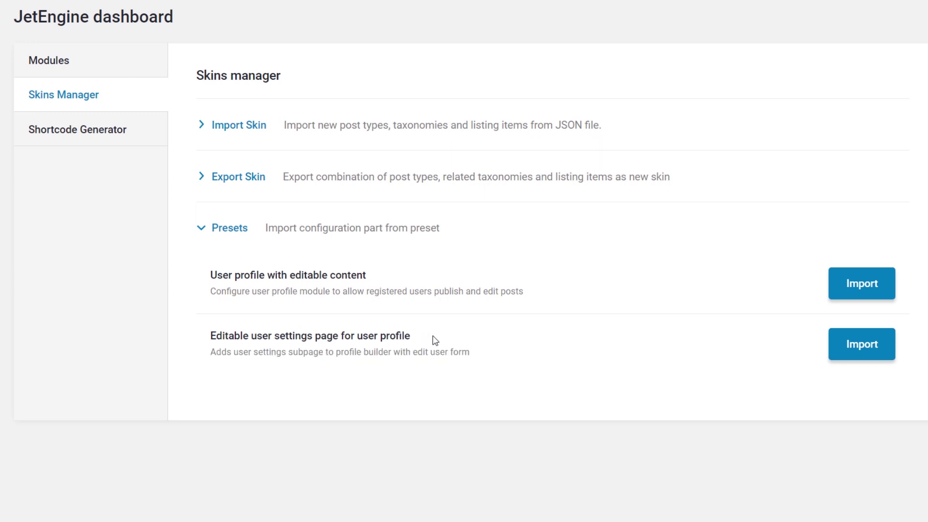
pyautogui.click(870, 292)
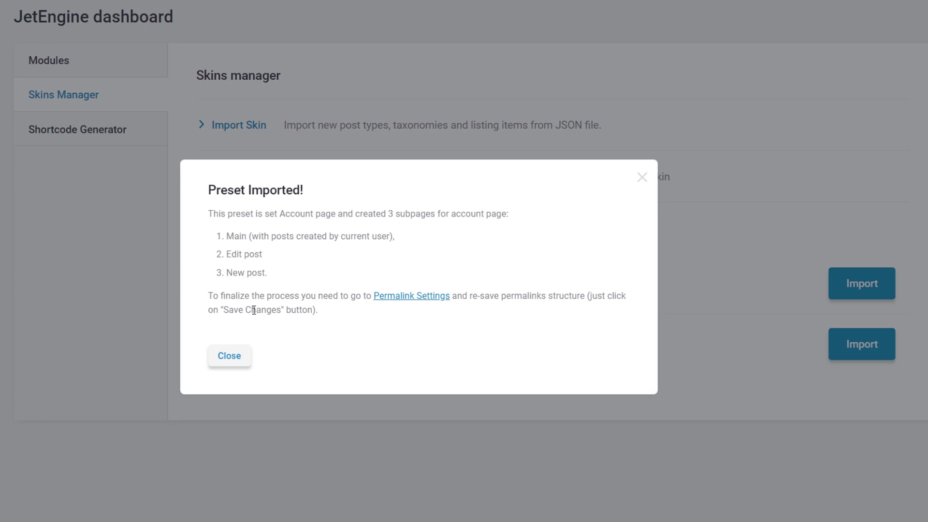
# Step: Re-save the Post name permalink structure in the site's Permalink Settings to finalize the preset import
pyautogui.click(411, 295)
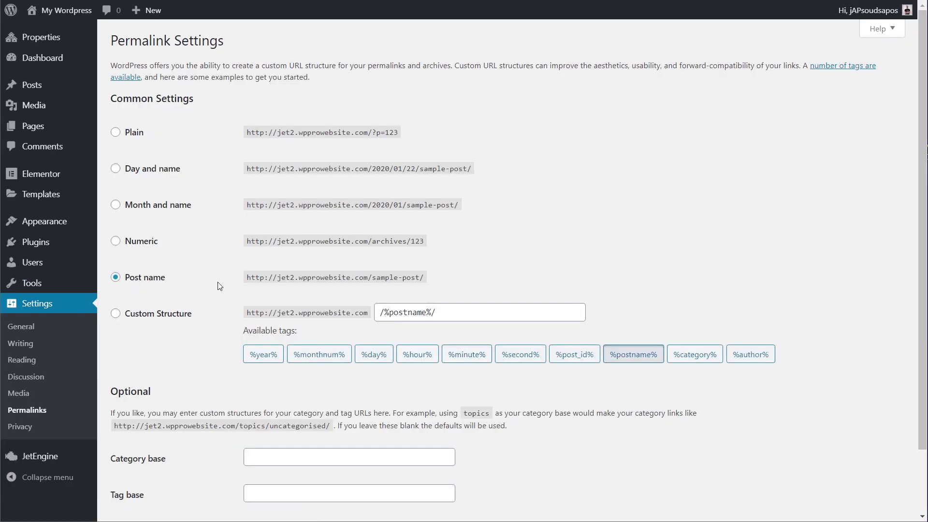
pyautogui.scroll(-2, 217, 309)
pyautogui.click(141, 459)
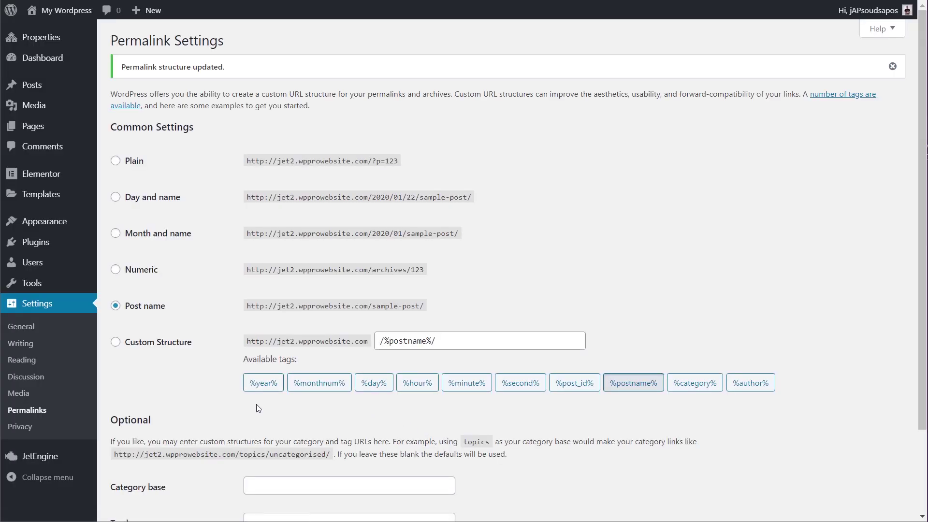
# Step: Import the "Editable user settings page for user profile" preset from JetEngine's Skins Manager and dismiss the import message
pyautogui.moveTo(53, 456)
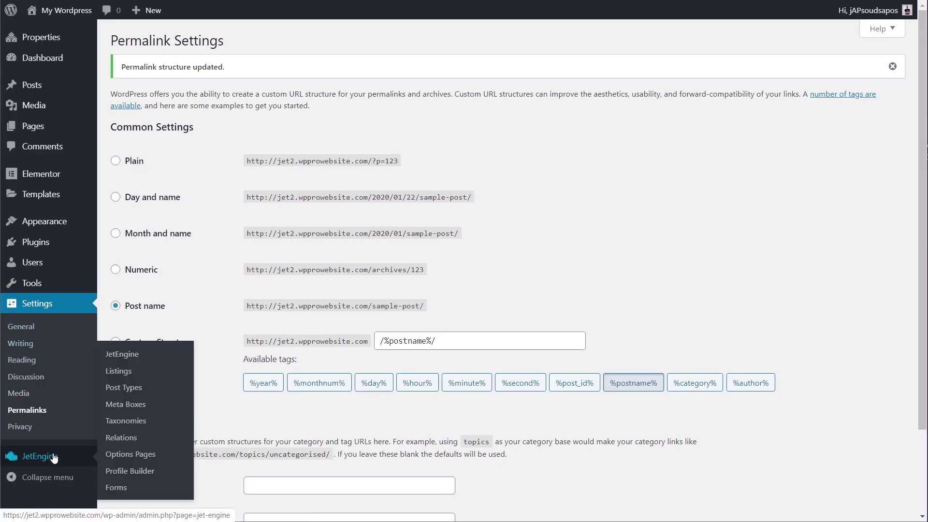
pyautogui.click(138, 355)
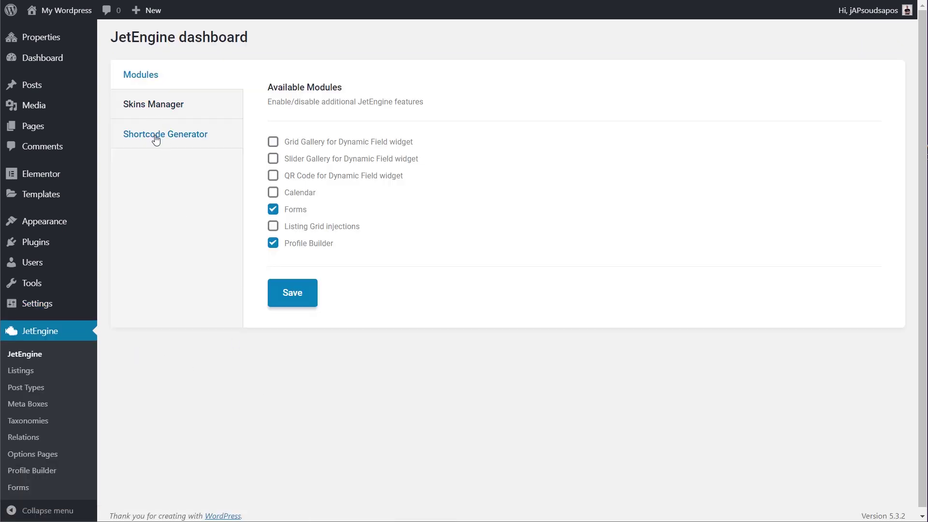
pyautogui.click(155, 112)
pyautogui.click(296, 219)
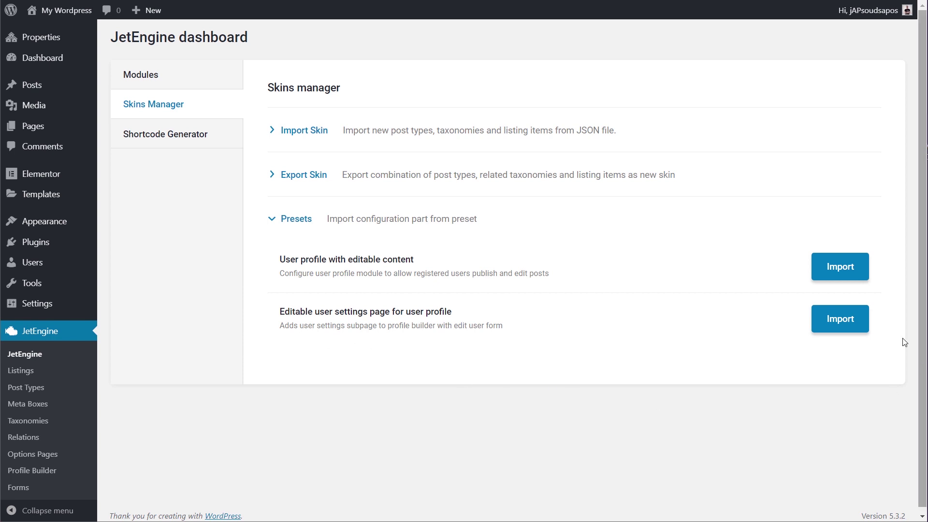
pyautogui.click(839, 320)
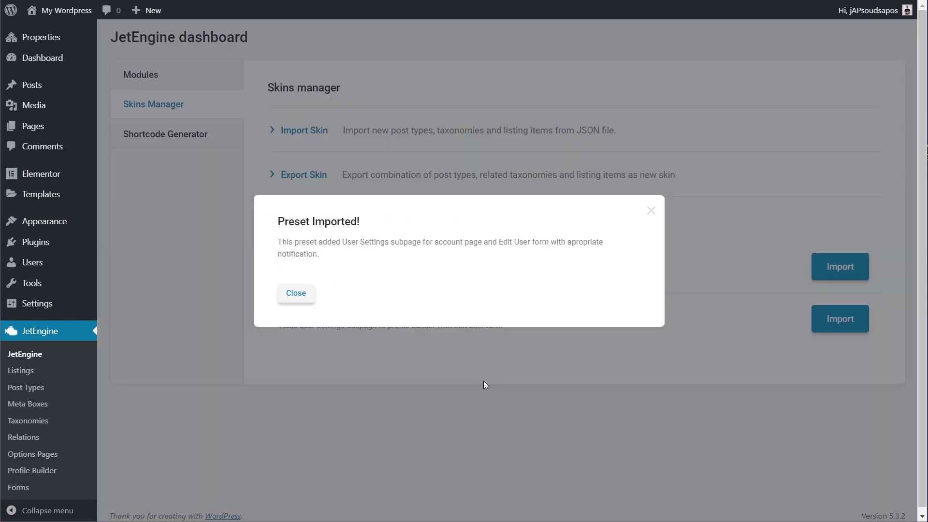
pyautogui.click(304, 295)
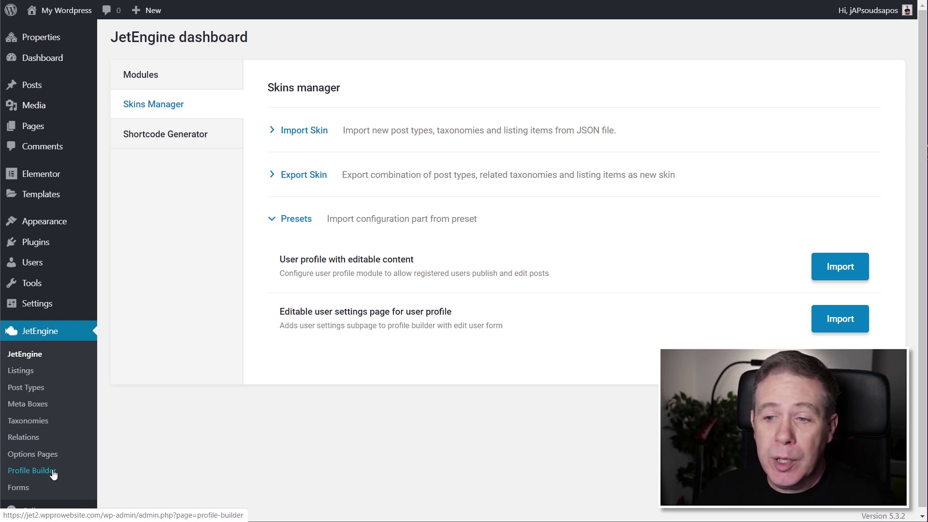
# Step: Examine the fields, notifications and messages settings of the New Post form in JetEngine Forms
pyautogui.click(23, 489)
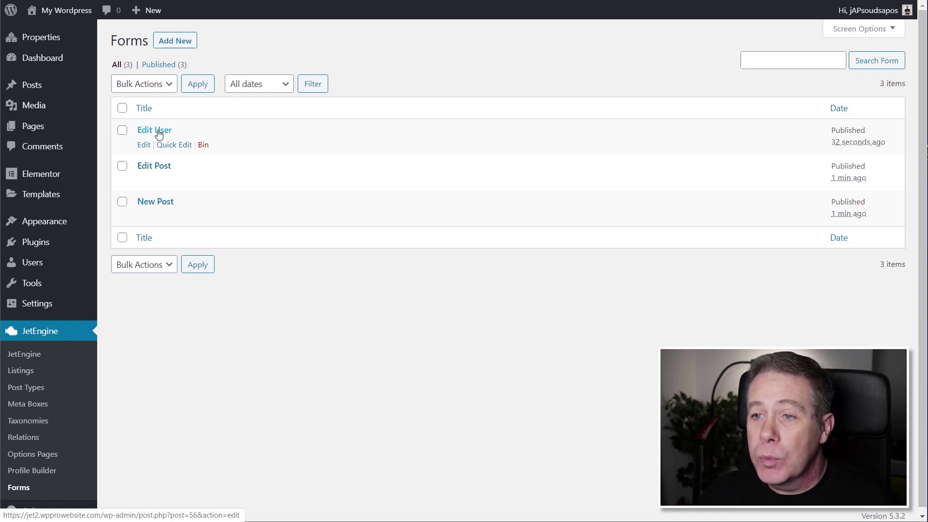
pyautogui.click(165, 203)
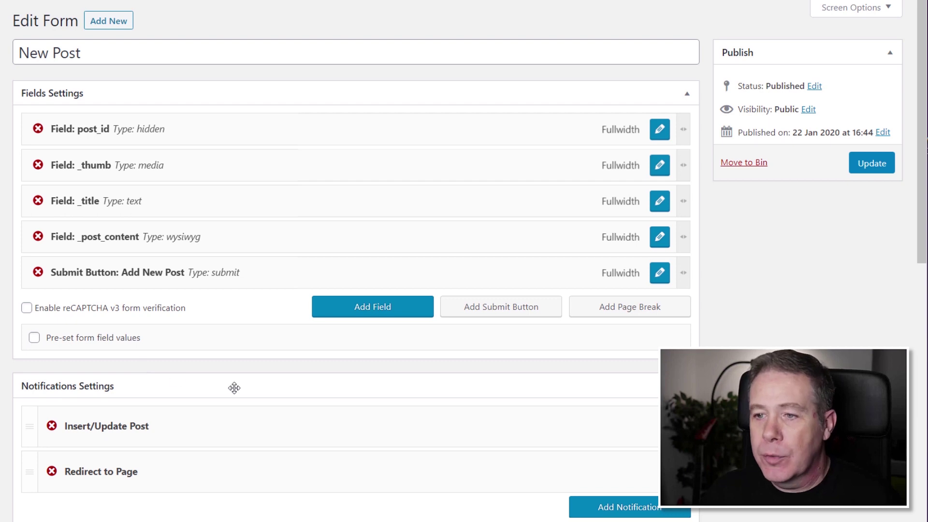
pyautogui.scroll(-3, 280, 393)
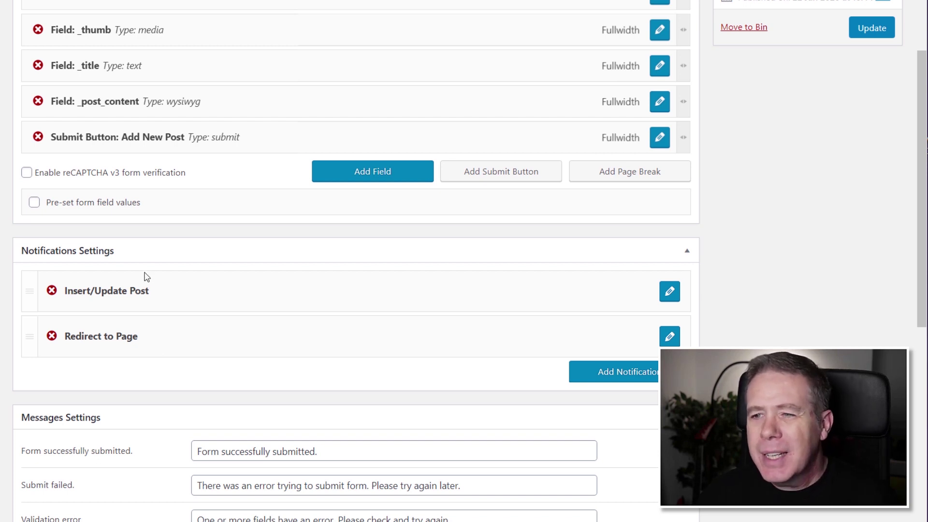
pyautogui.moveTo(131, 253); pyautogui.dragTo(137, 251)
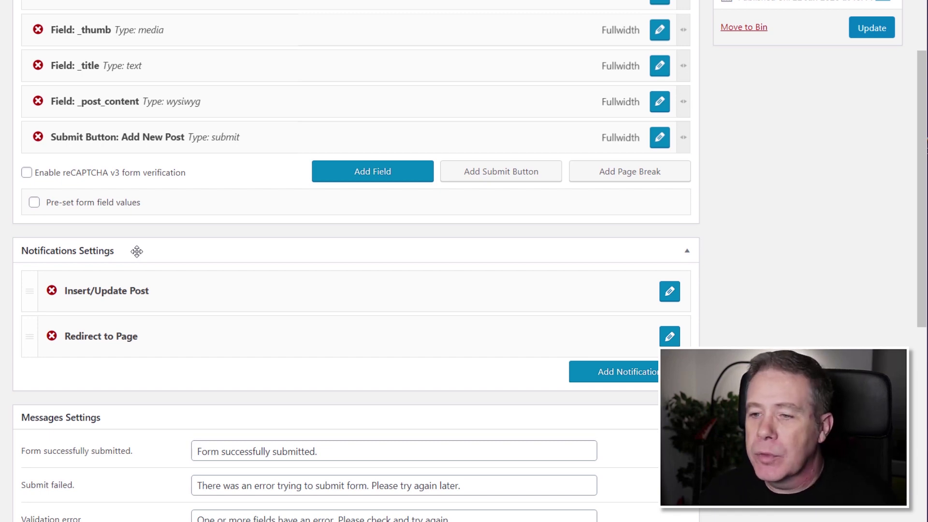
pyautogui.scroll(-1, 544, 354)
pyautogui.scroll(-5, 356, 261)
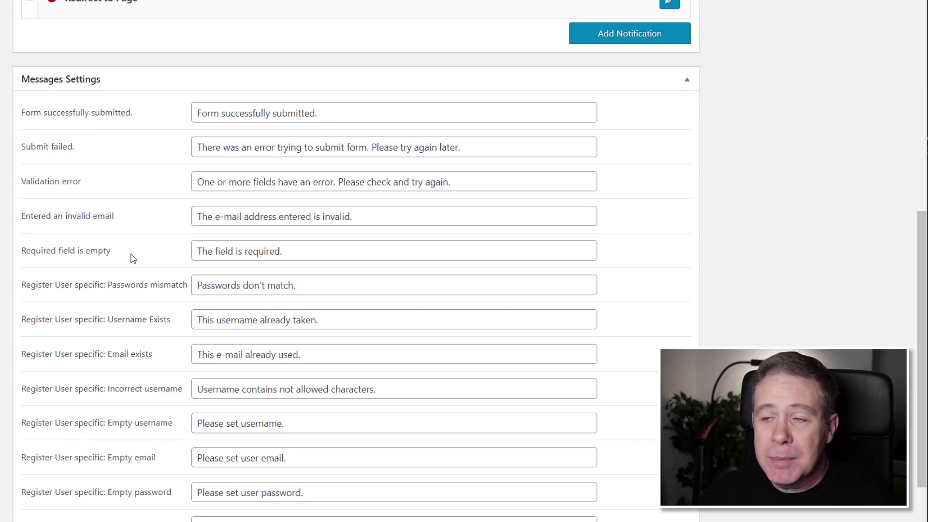
pyautogui.scroll(-3, 134, 259)
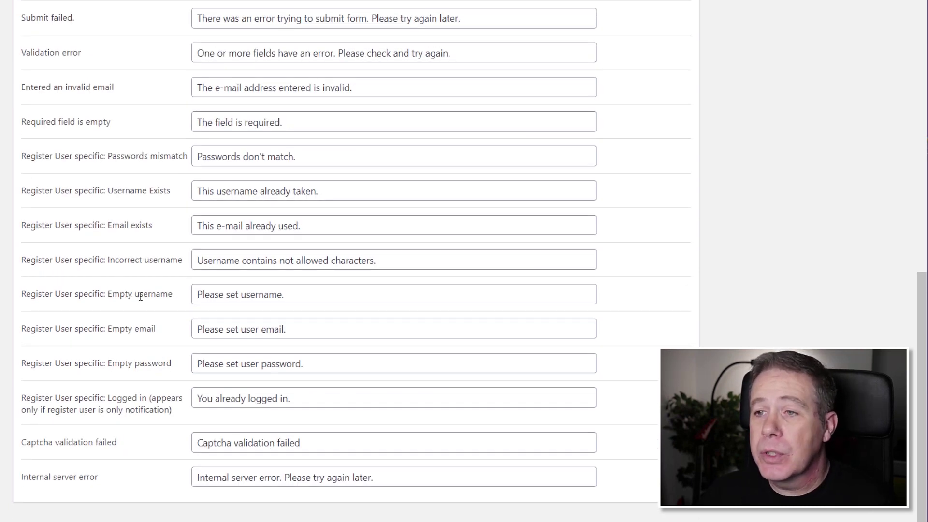
pyautogui.scroll(7, 141, 306)
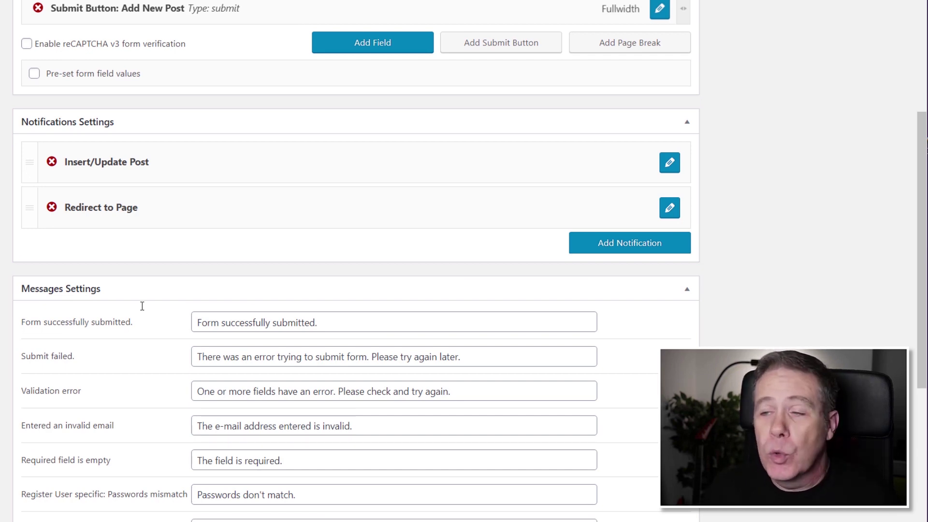
pyautogui.scroll(4, 754, 345)
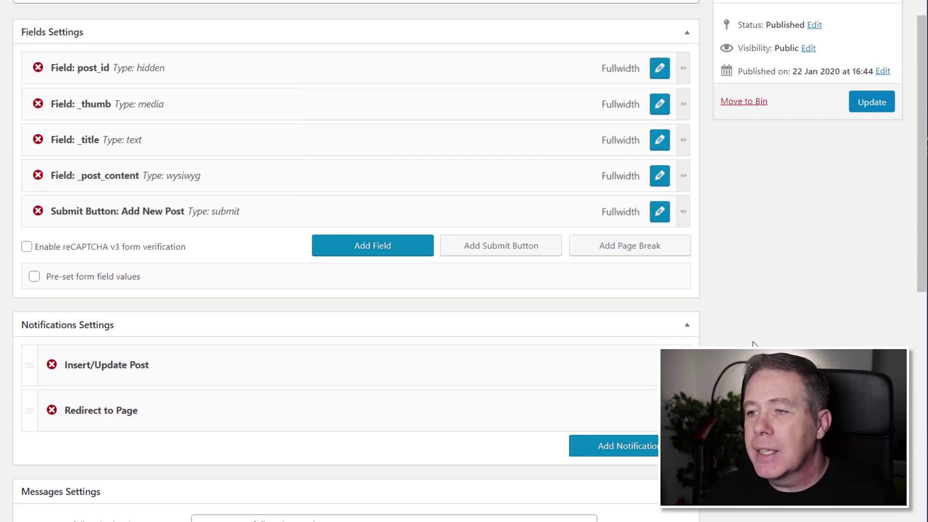
pyautogui.scroll(1, 753, 345)
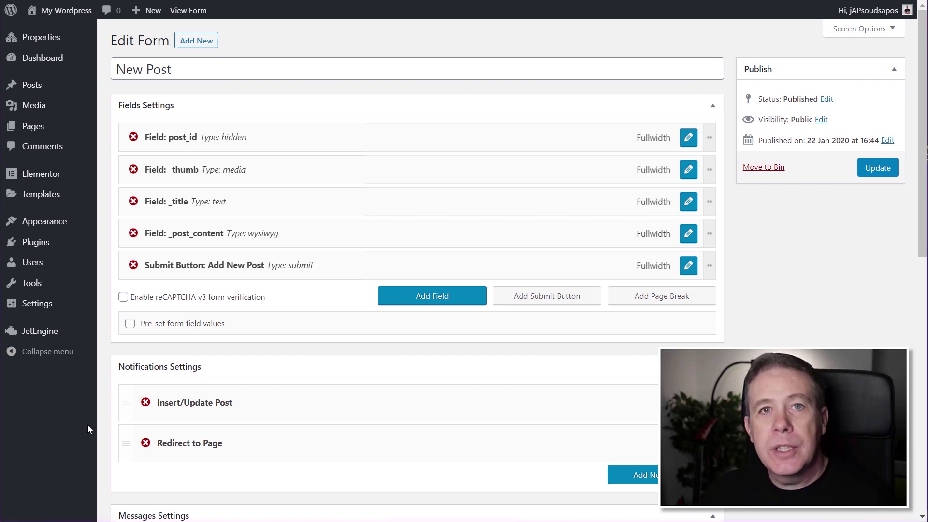
# Step: Review the Profile Builder's page settings, including the pages available as Account Page, and open the account page's subpage configuration
pyautogui.moveTo(61, 335)
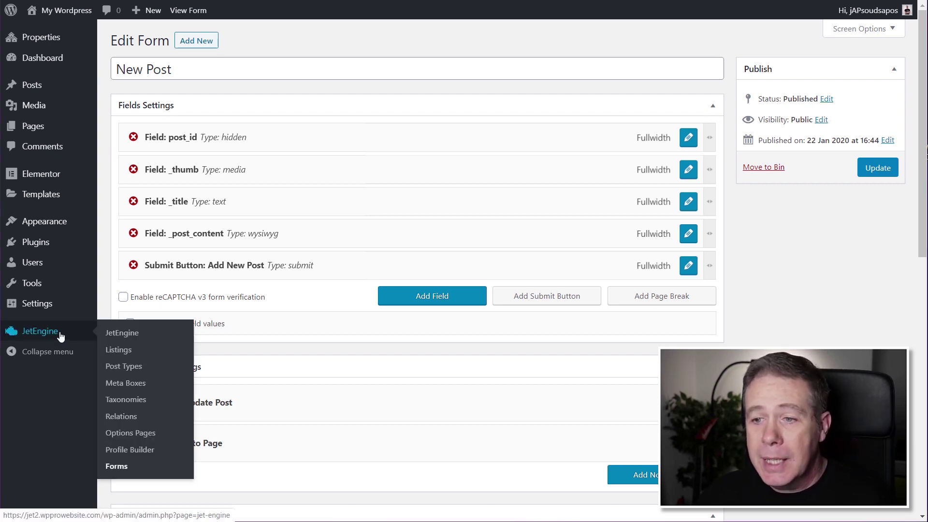
pyautogui.click(121, 453)
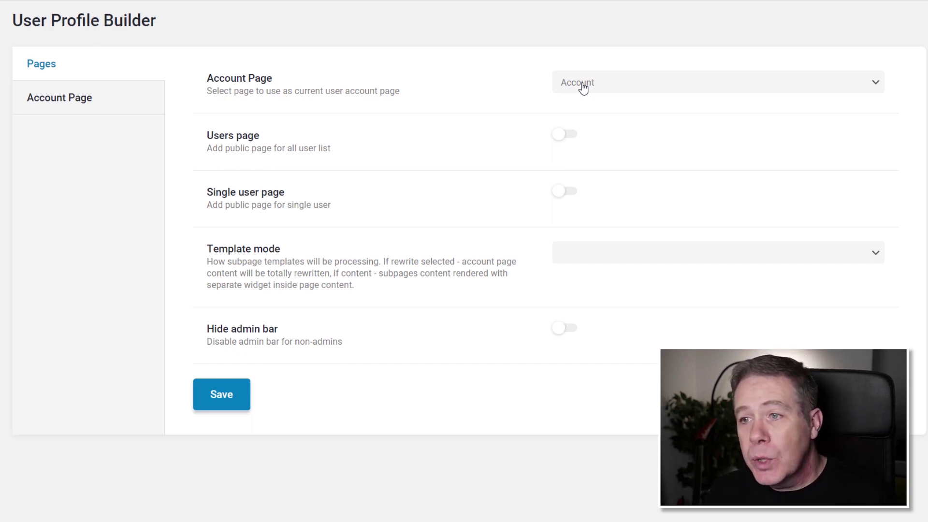
pyautogui.click(603, 87)
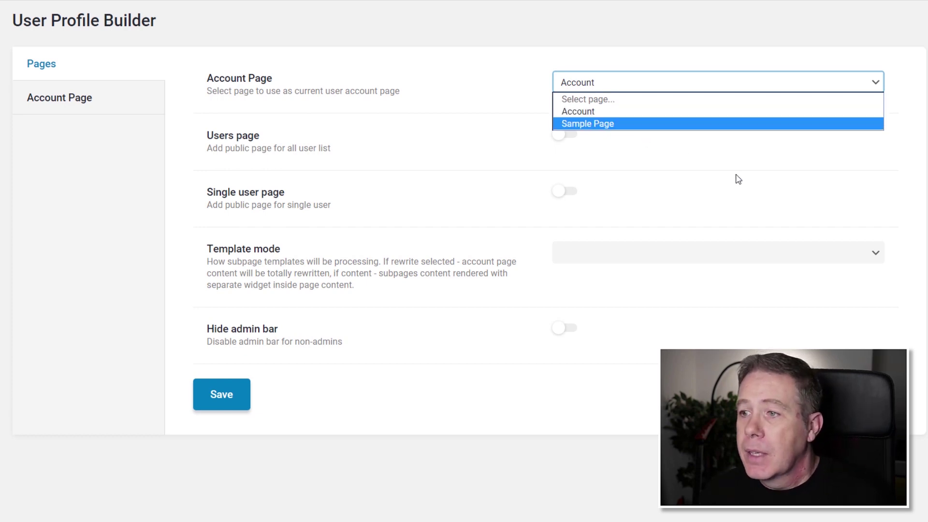
pyautogui.click(417, 153)
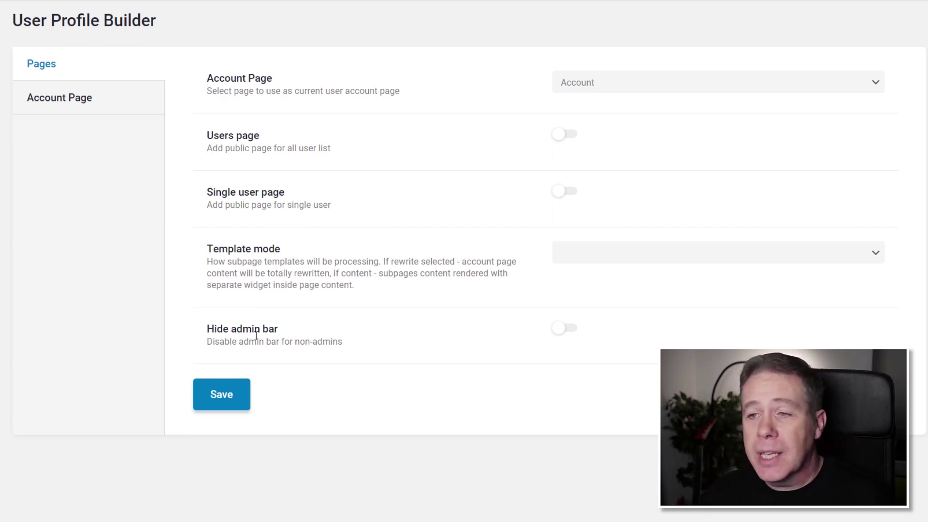
pyautogui.click(76, 103)
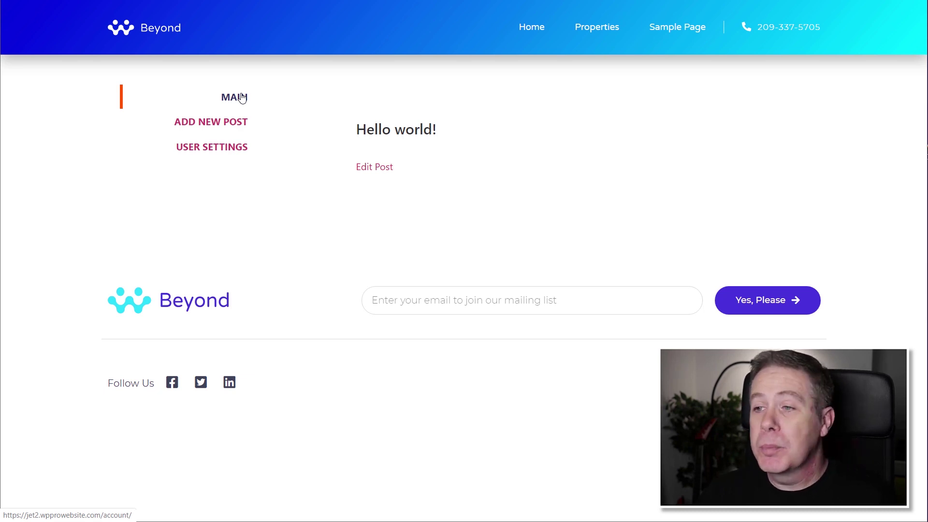
pyautogui.click(229, 127)
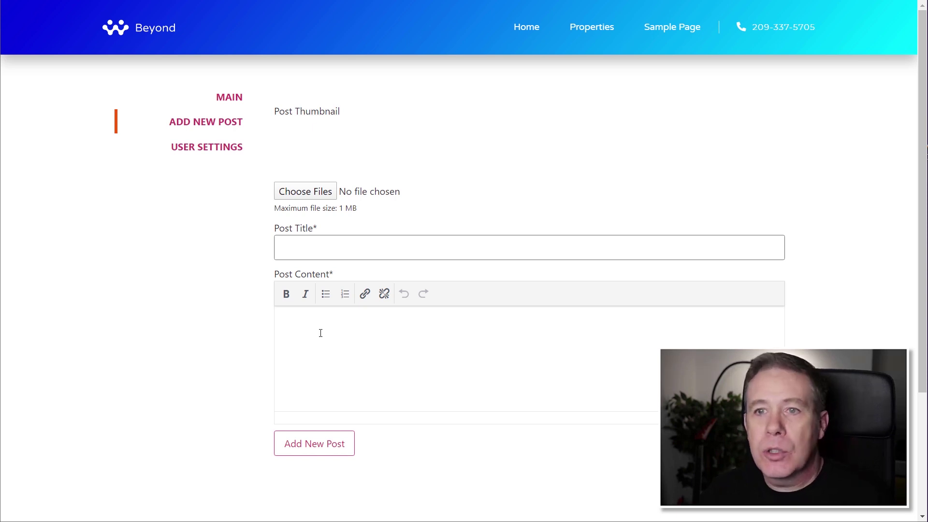
pyautogui.click(226, 148)
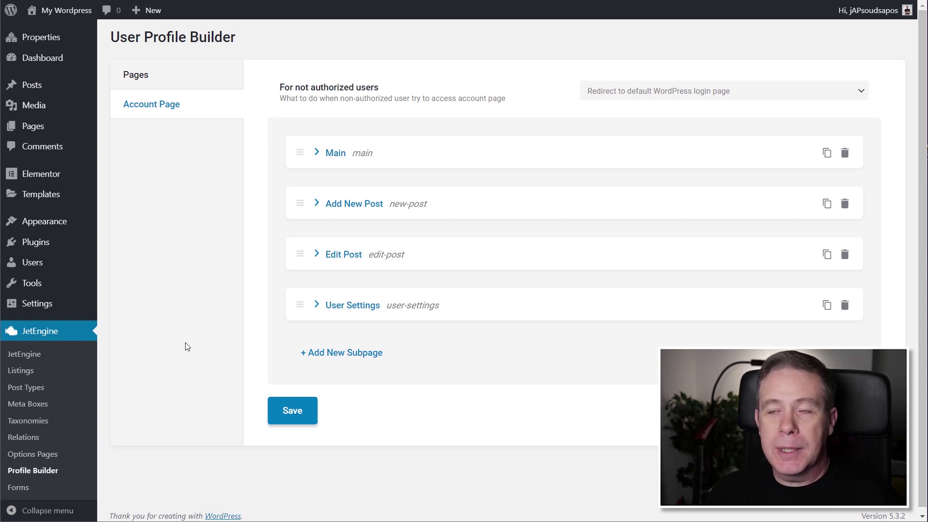
pyautogui.click(291, 413)
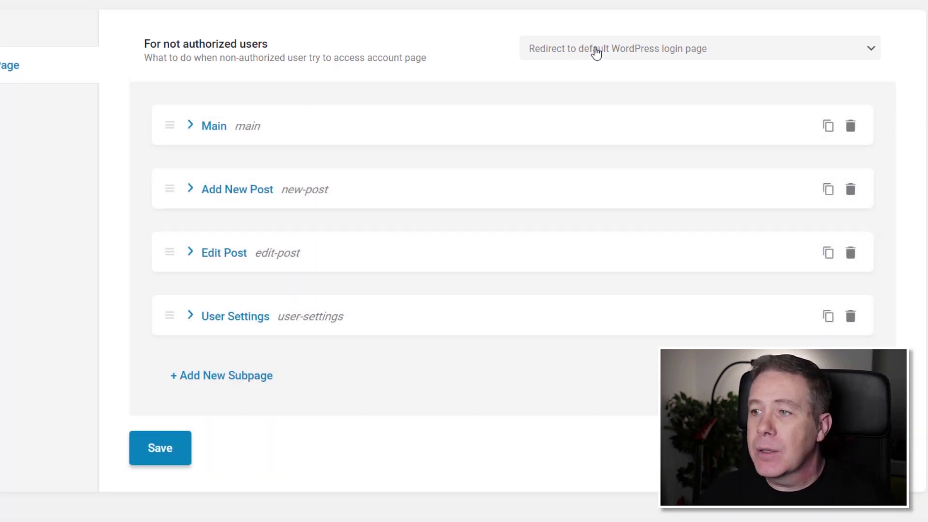
# Step: Review the options for what happens when non-authorized users try to access the account page
pyautogui.click(596, 51)
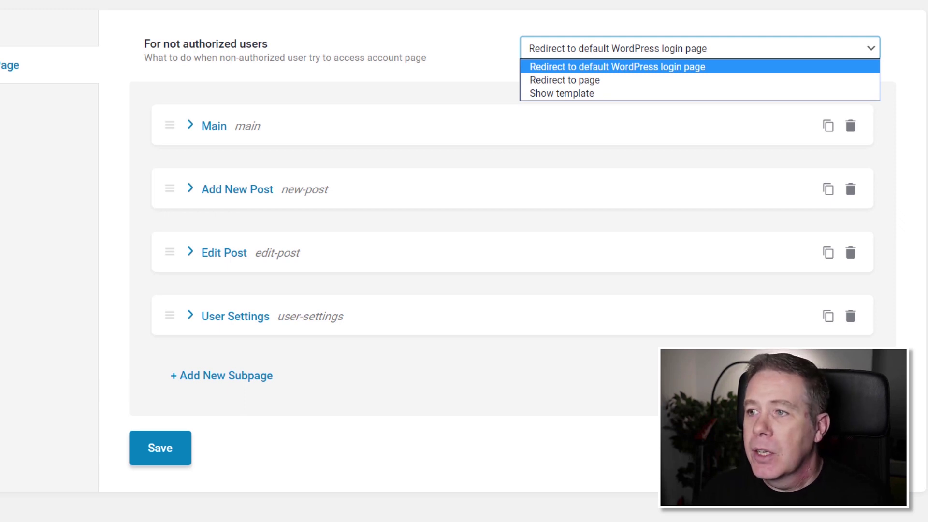
pyautogui.press('Escape')
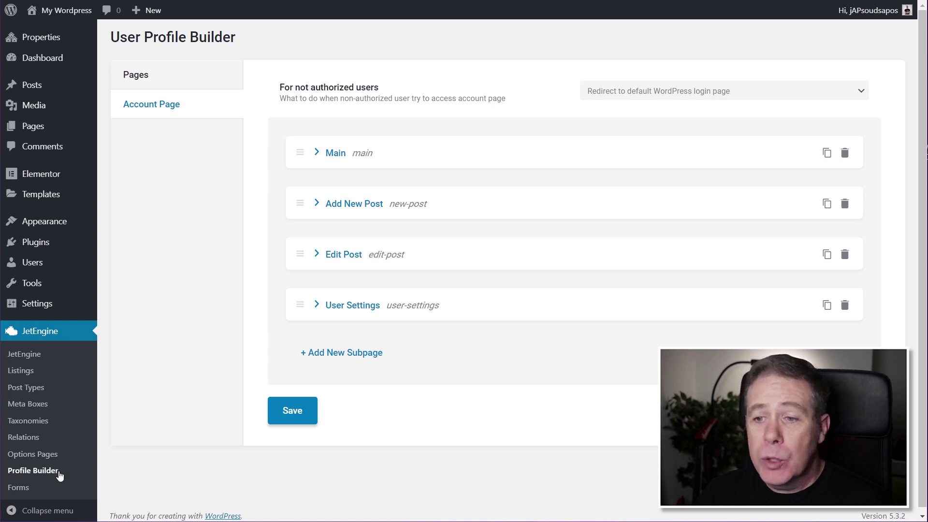
# Step: Create a new form in JetEngine Forms and title it "Add Property"
pyautogui.click(19, 488)
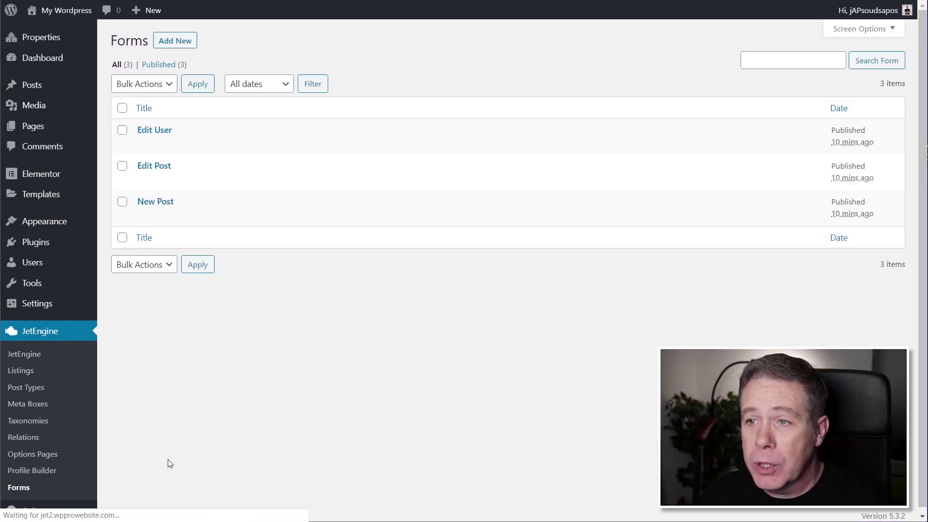
pyautogui.click(175, 43)
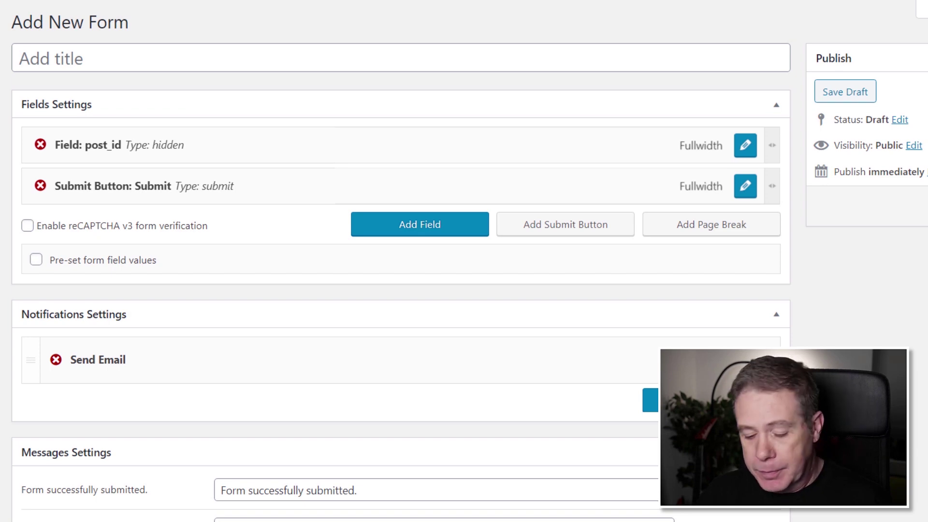
pyautogui.click(93, 53)
pyautogui.write('Add Property')
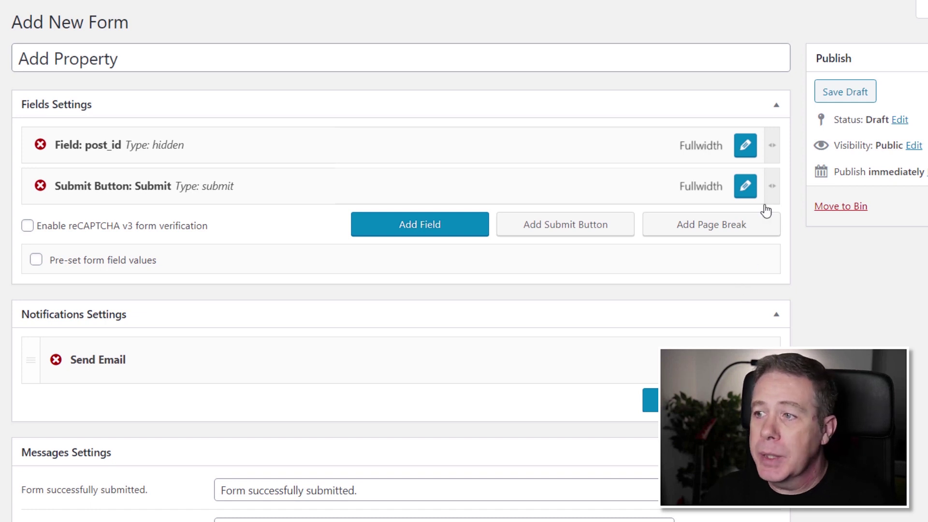
# Step: Delete the form's hidden post_id field and add a new text field above the Submit button
pyautogui.click(42, 149)
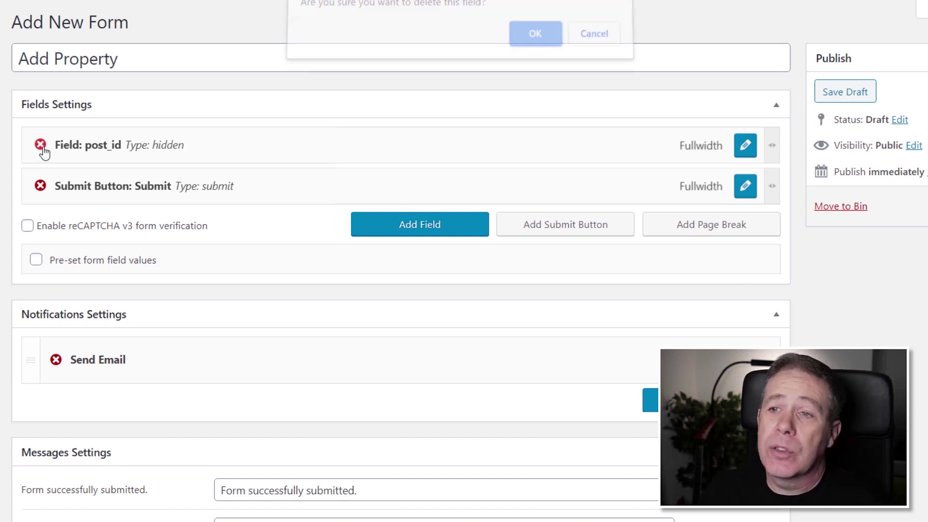
pyautogui.click(534, 44)
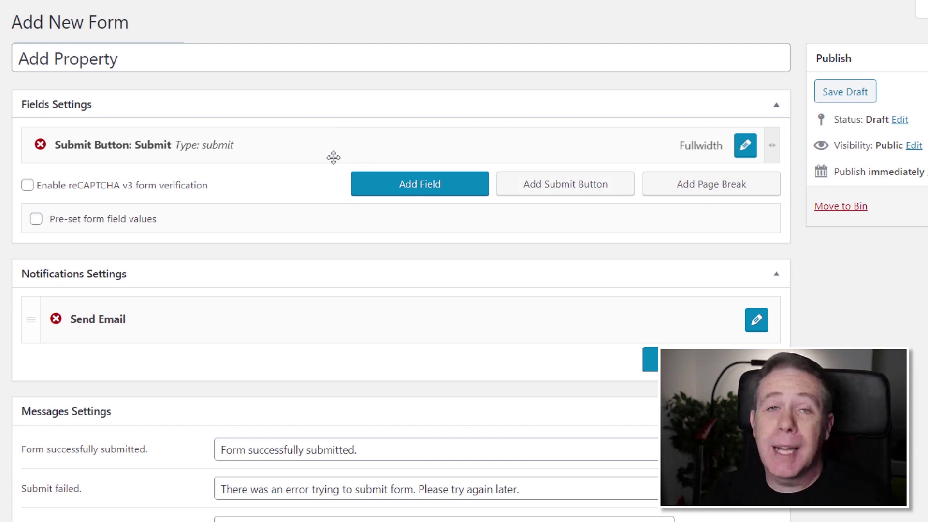
pyautogui.click(402, 192)
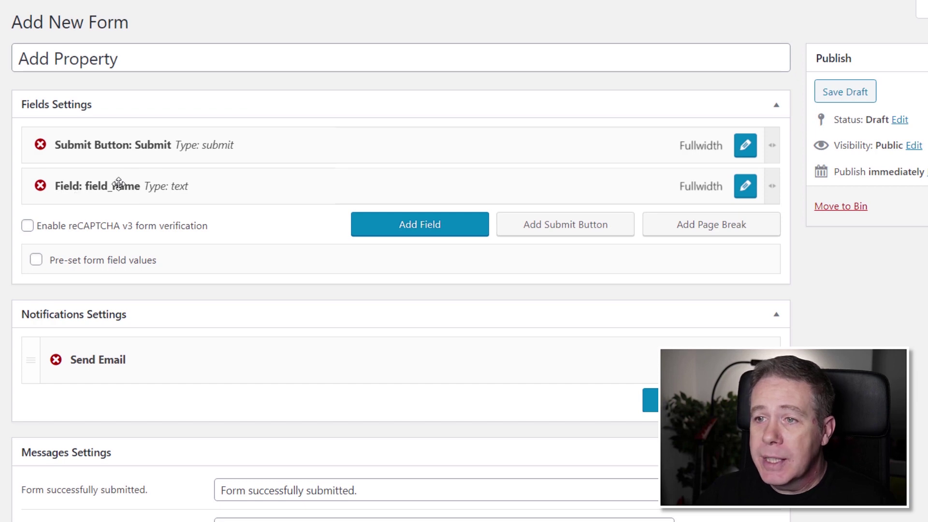
pyautogui.moveTo(197, 186); pyautogui.dragTo(197, 138)
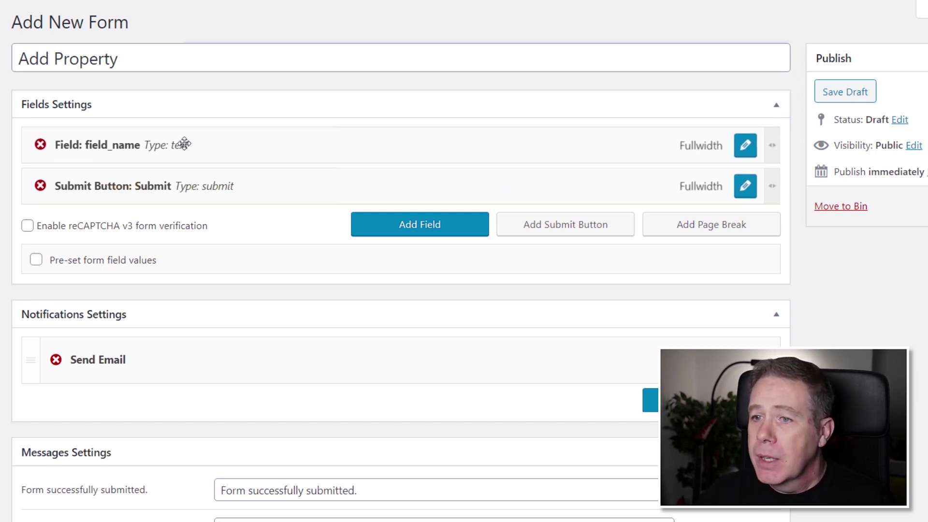
# Step: Set both the name and the label of the new text field to "Property Name"
pyautogui.click(751, 154)
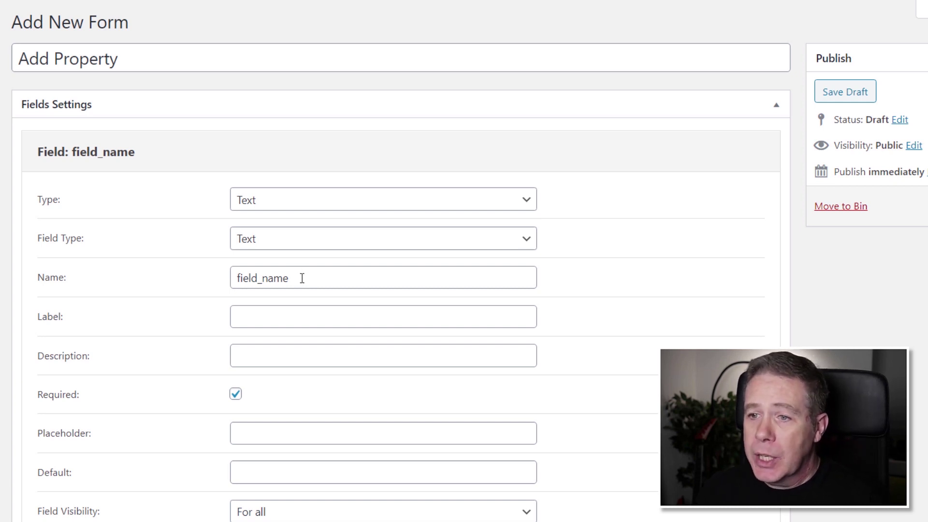
pyautogui.moveTo(302, 279); pyautogui.dragTo(192, 284)
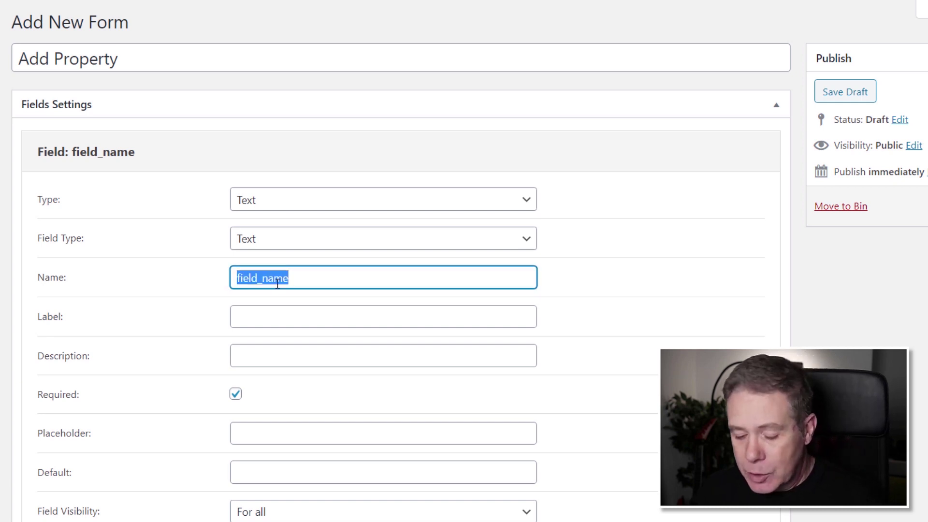
pyautogui.write('Property')
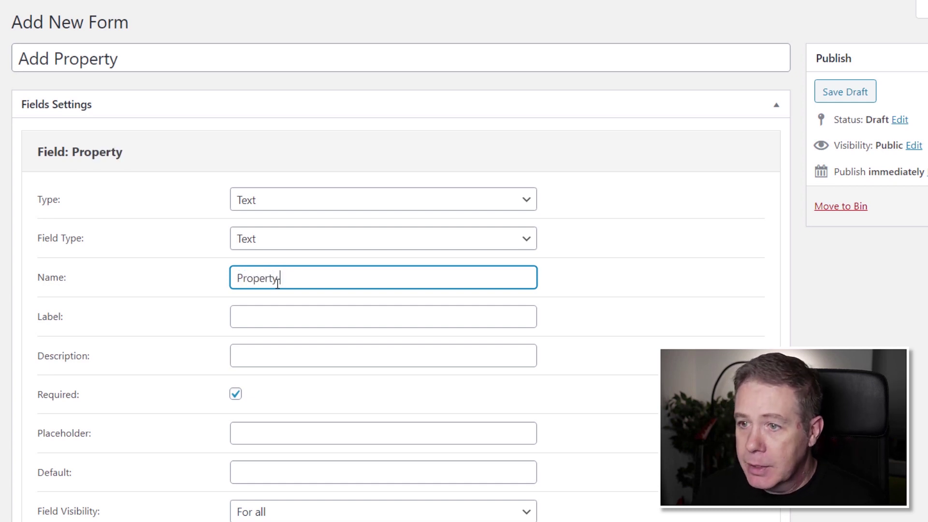
pyautogui.write(' Name')
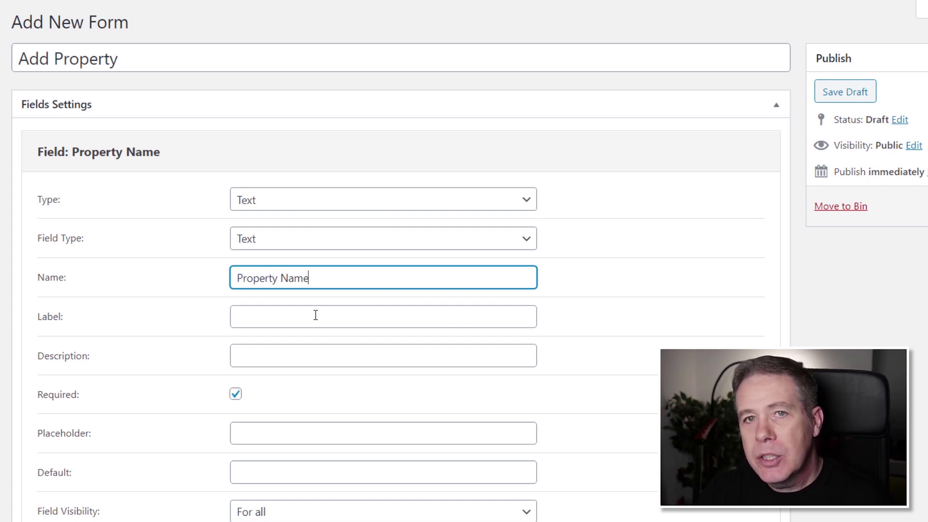
pyautogui.click(257, 317)
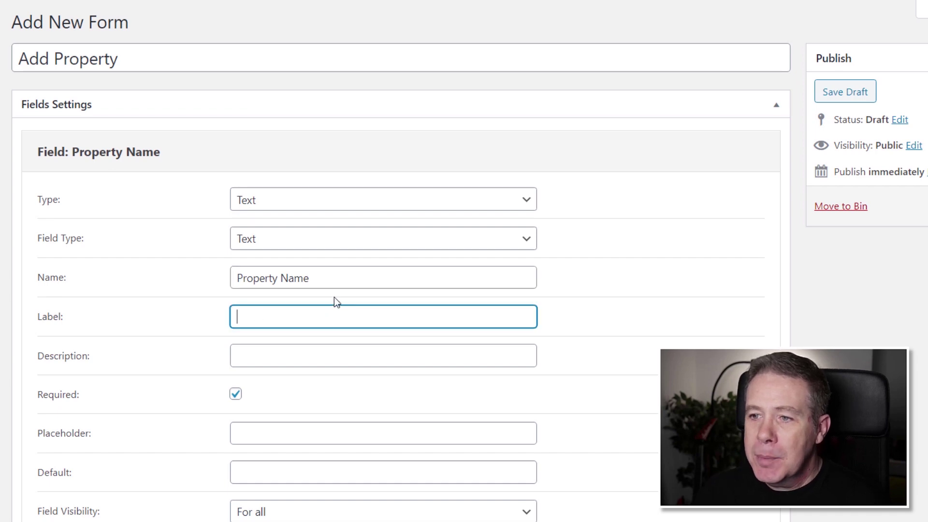
pyautogui.moveTo(333, 278); pyautogui.dragTo(207, 282)
pyautogui.hotkey('ctrl', 'c')
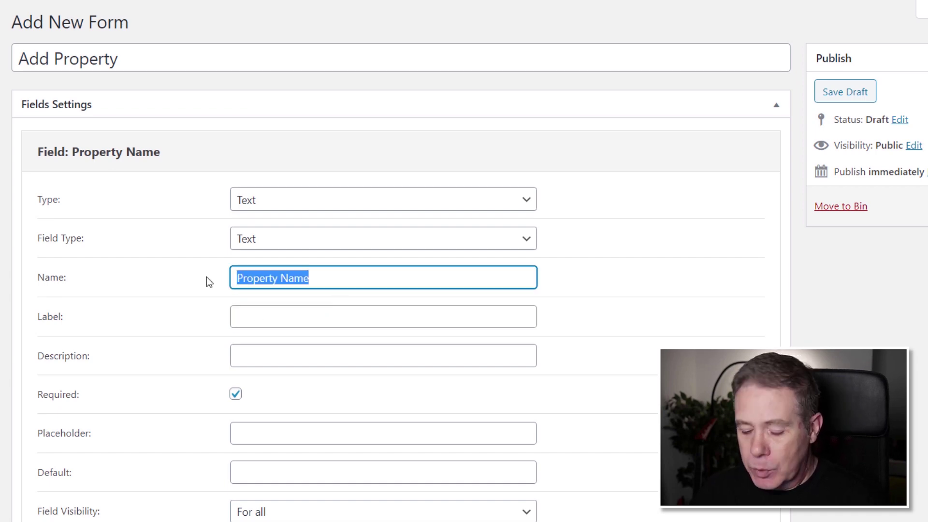
pyautogui.click(287, 328)
pyautogui.hotkey('ctrl', 'v')
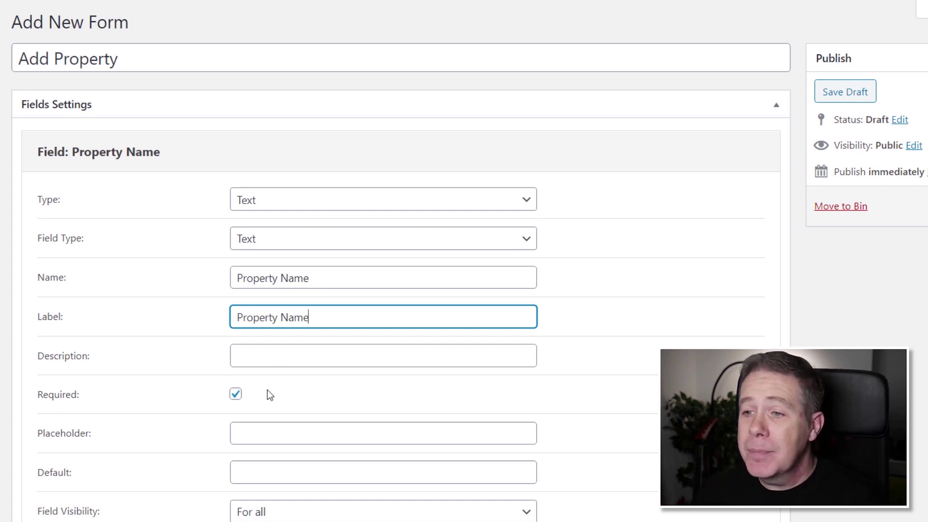
# Step: Review the Property Name field's remaining settings, including field visibility and custom CSS class, and apply the field changes
pyautogui.scroll(-2, 268, 391)
pyautogui.scroll(-1, 270, 299)
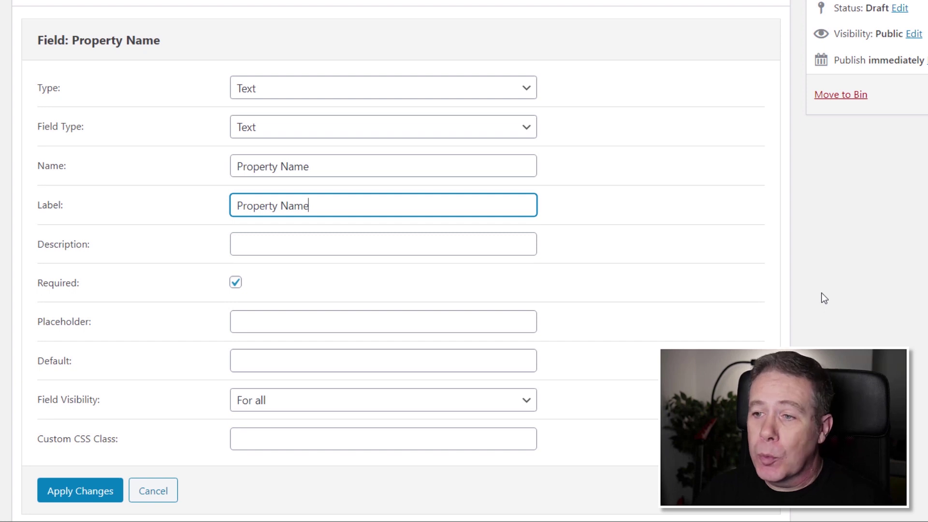
pyautogui.scroll(-3, 812, 294)
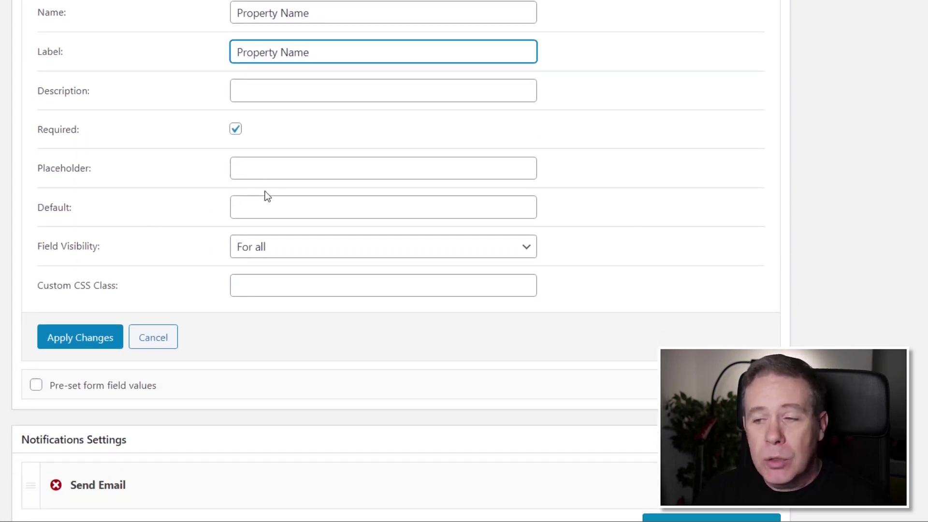
pyautogui.click(278, 251)
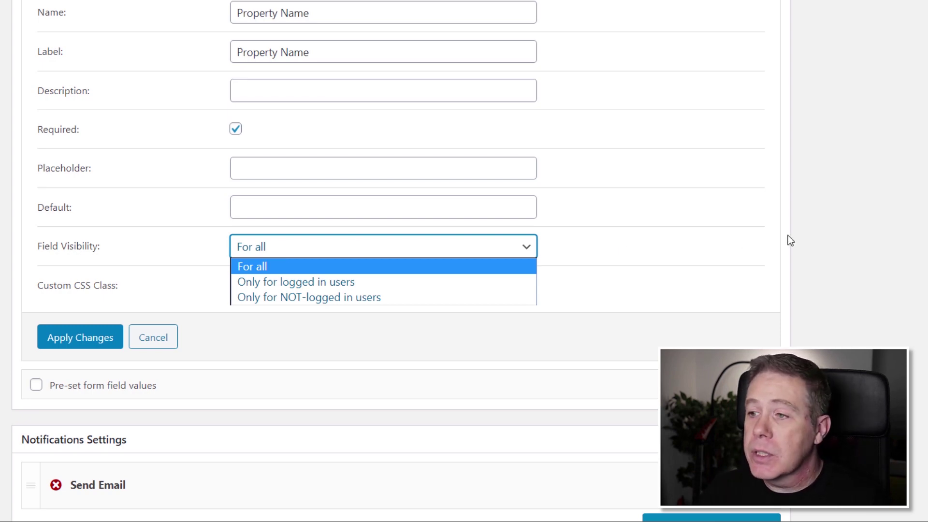
pyautogui.click(812, 234)
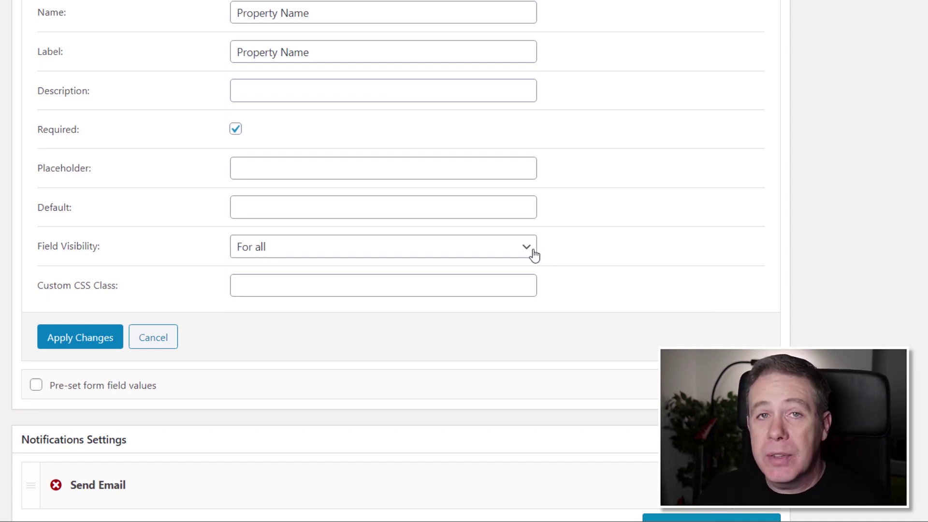
pyautogui.click(257, 287)
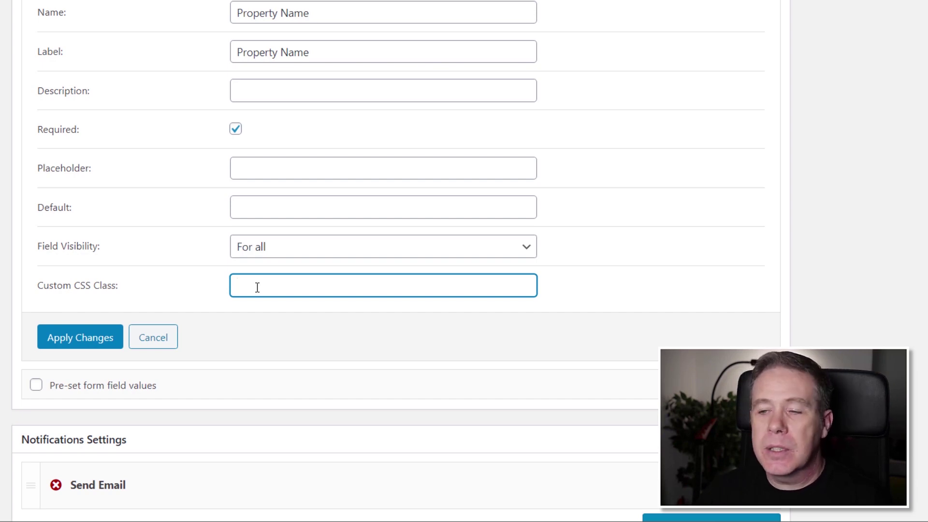
pyautogui.scroll(3, 301, 324)
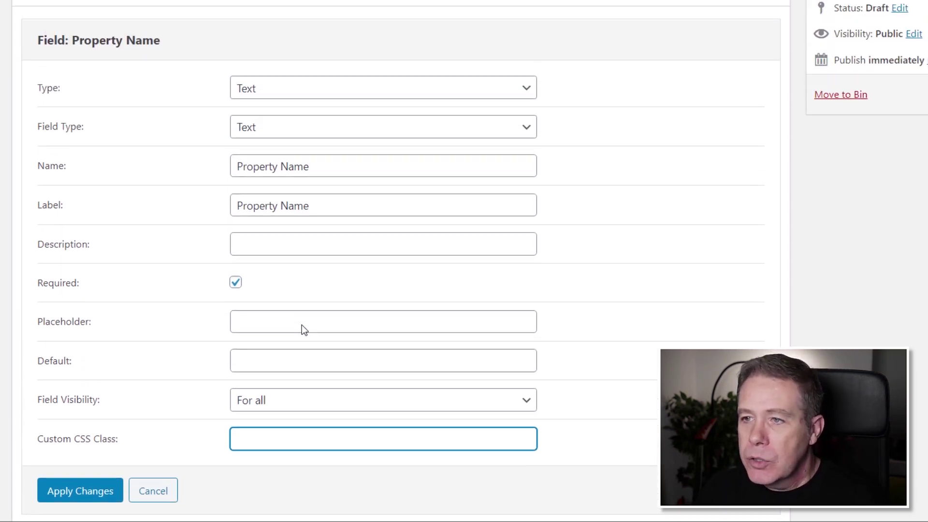
pyautogui.scroll(-5, 226, 66)
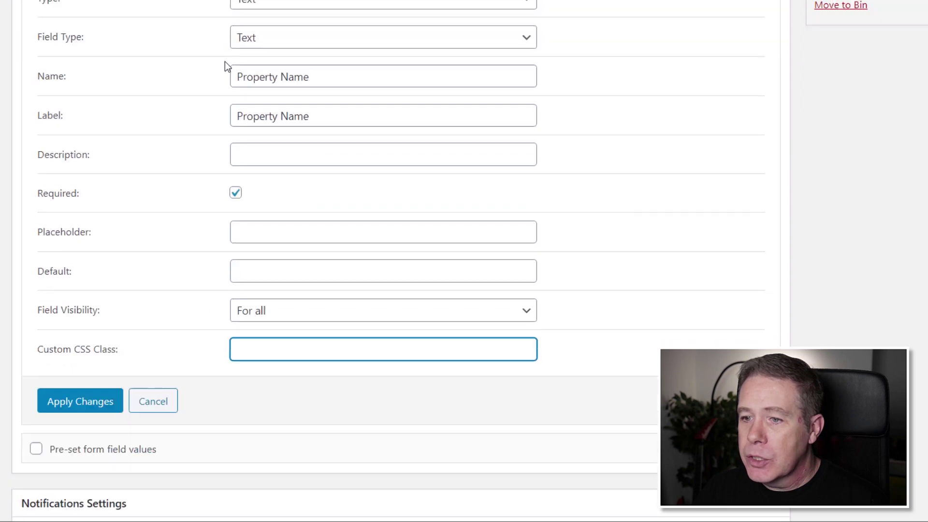
pyautogui.click(102, 265)
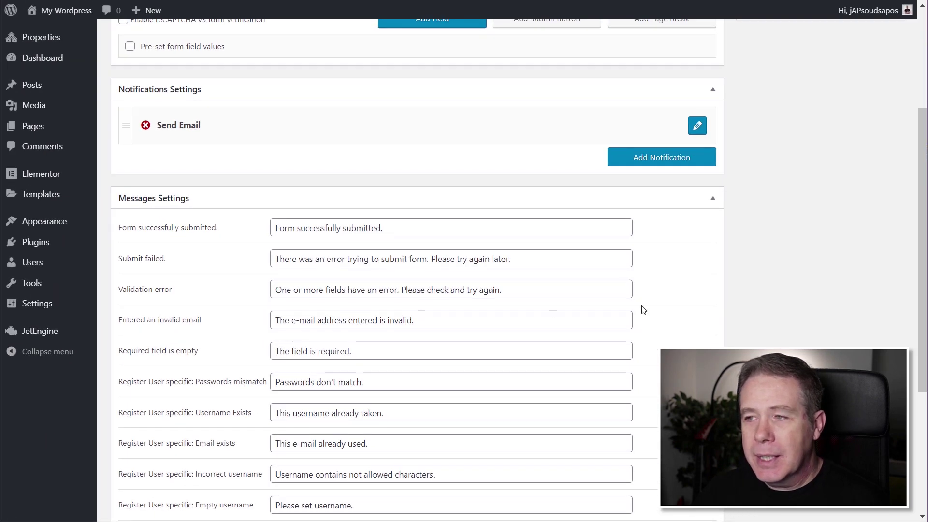
# Step: Try Email as the Property Name field's field type, set it back to Text, and apply the changes
pyautogui.scroll(4, 723, 307)
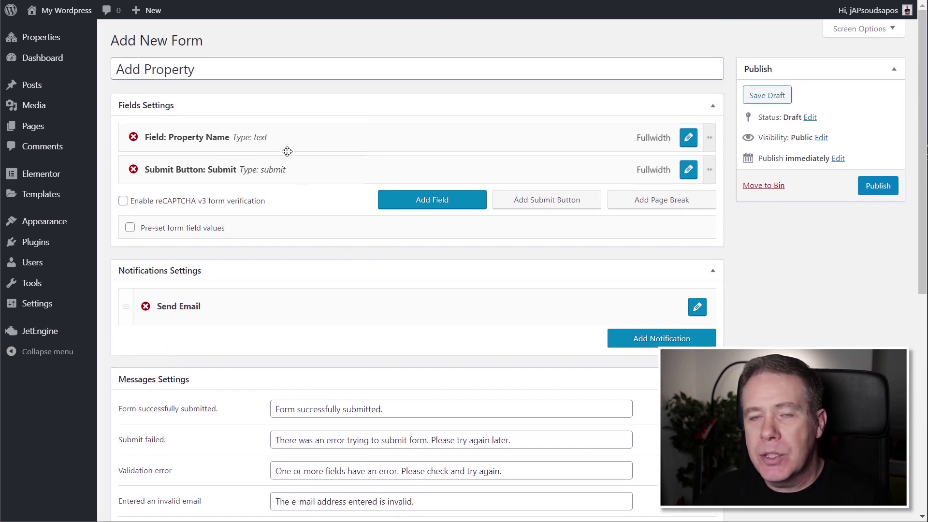
pyautogui.click(688, 138)
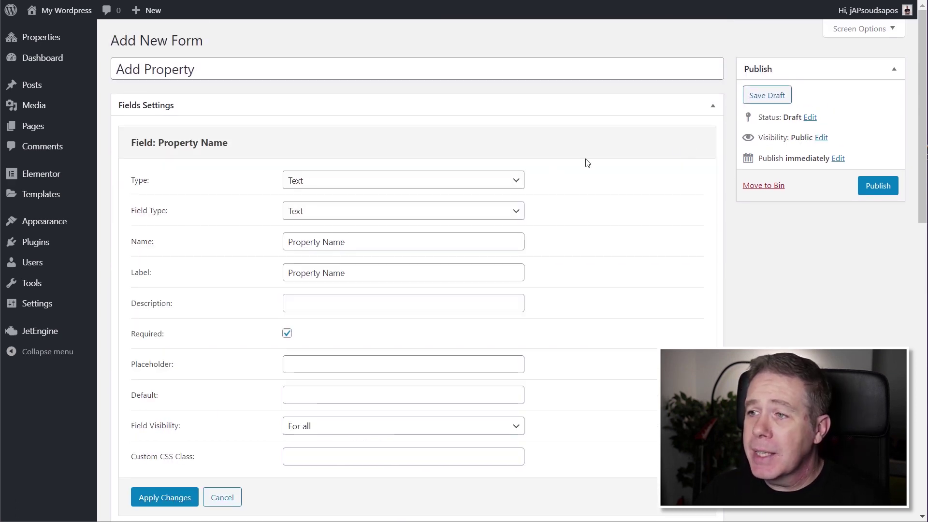
pyautogui.scroll(-1, 464, 275)
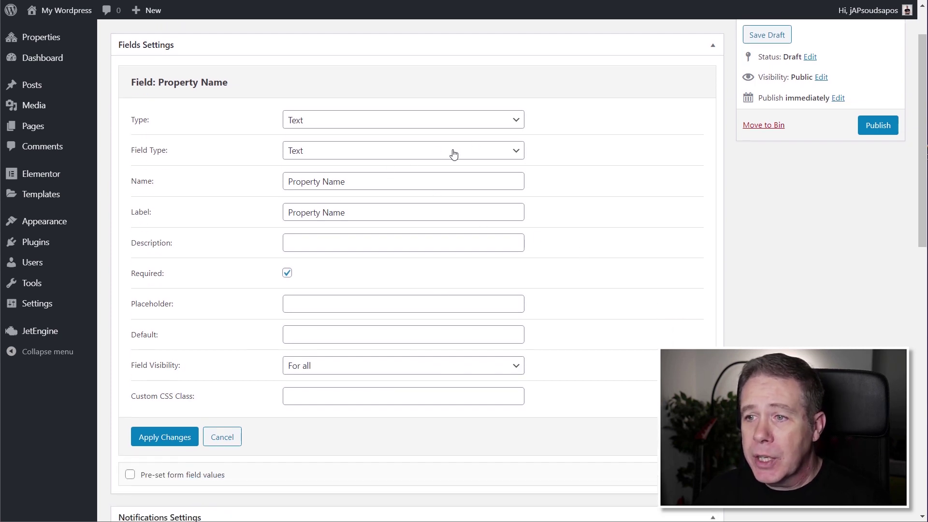
pyautogui.click(515, 151)
pyautogui.click(405, 179)
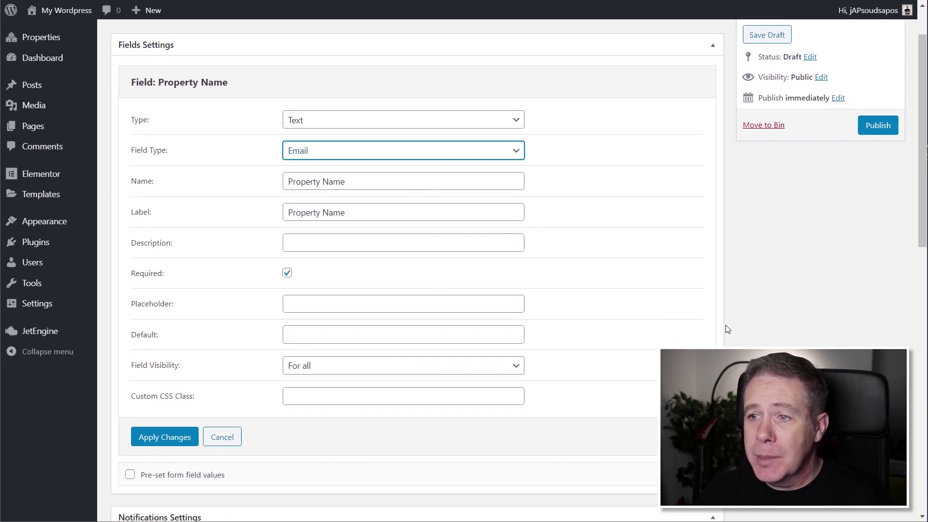
pyautogui.click(796, 237)
pyautogui.scroll(-2, 783, 343)
pyautogui.scroll(1, 500, 355)
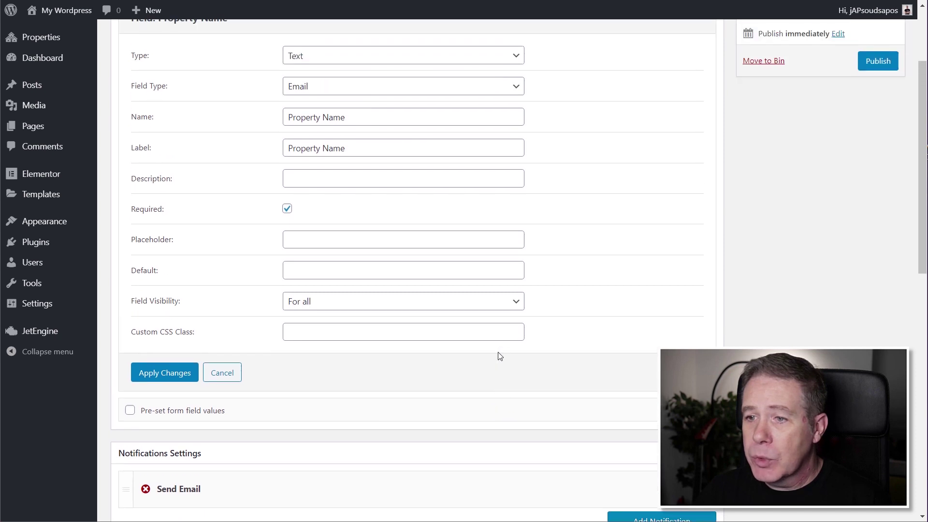
pyautogui.scroll(-1, 464, 357)
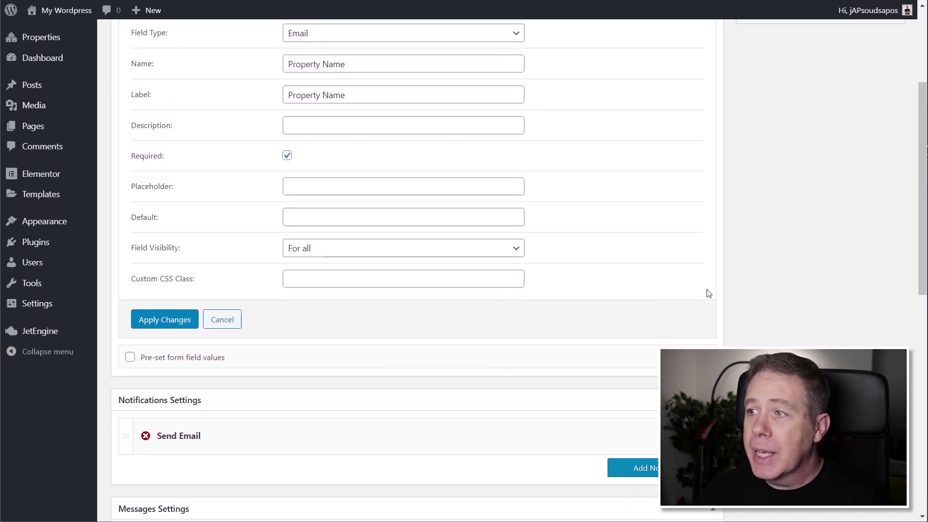
pyautogui.scroll(3, 773, 251)
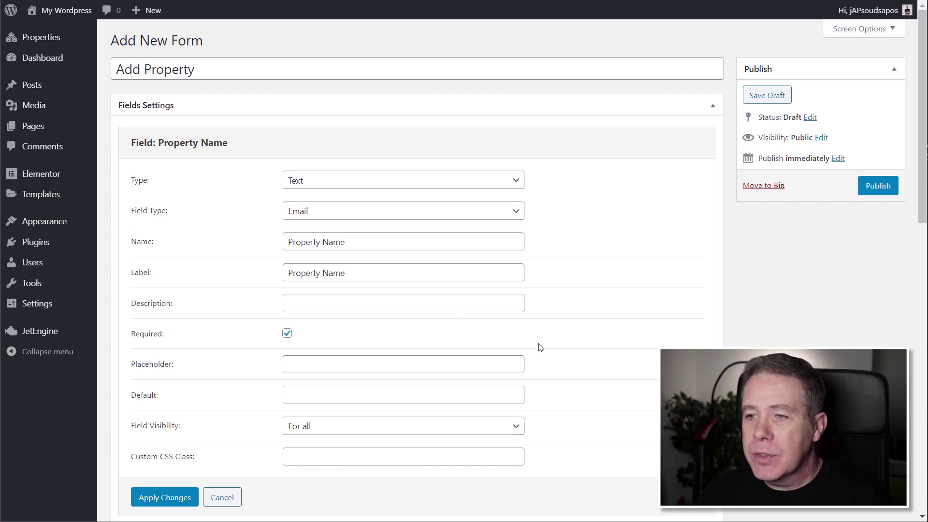
pyautogui.click(517, 212)
pyautogui.click(472, 227)
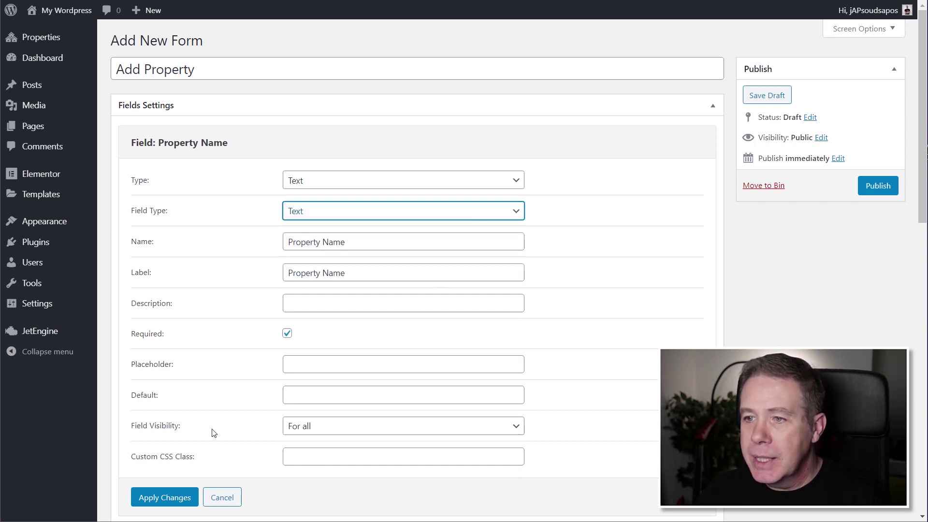
pyautogui.click(145, 498)
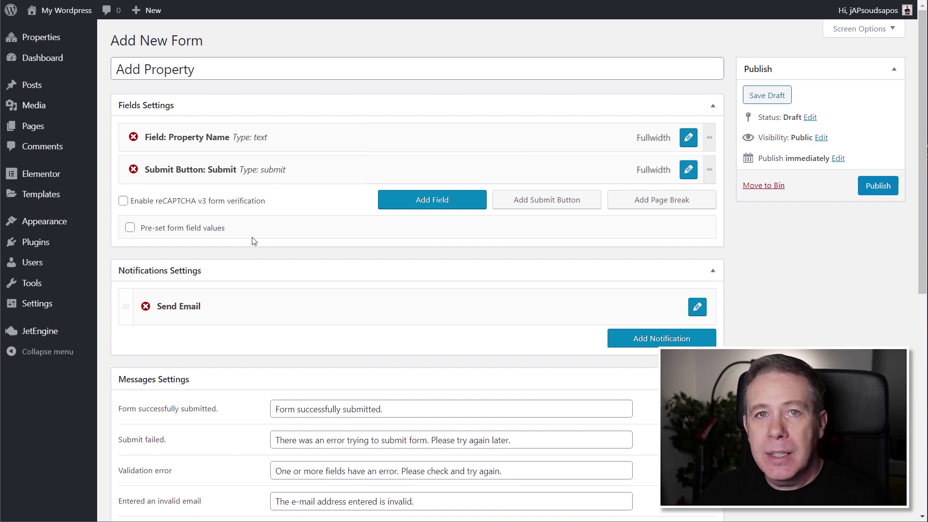
# Step: Add a new field above the Submit button and set its type to WYSIWYG
pyautogui.click(447, 199)
pyautogui.moveTo(276, 200); pyautogui.dragTo(275, 169)
pyautogui.click(689, 170)
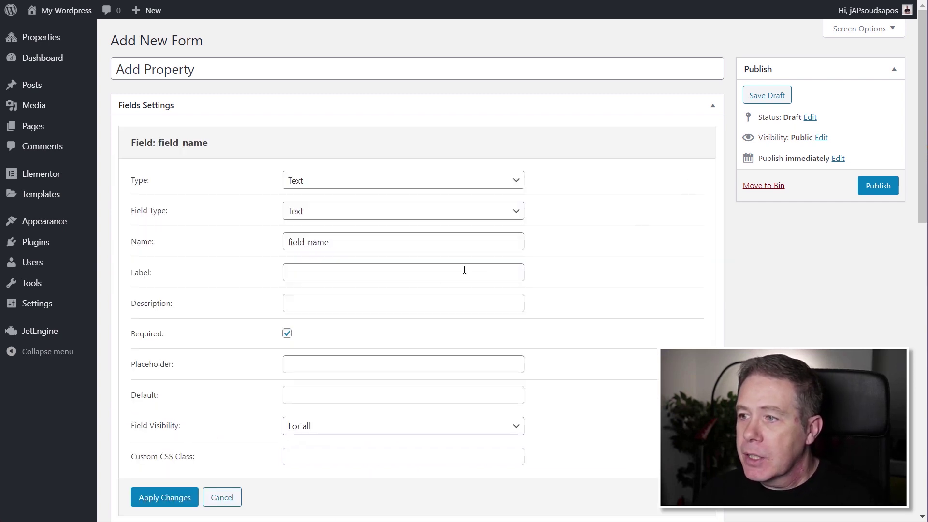
pyautogui.click(337, 216)
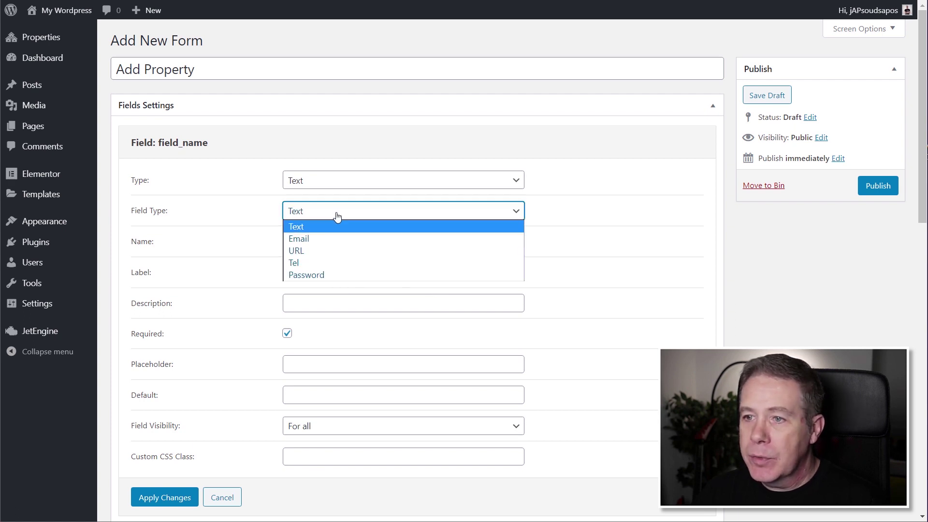
pyautogui.click(613, 219)
pyautogui.click(382, 185)
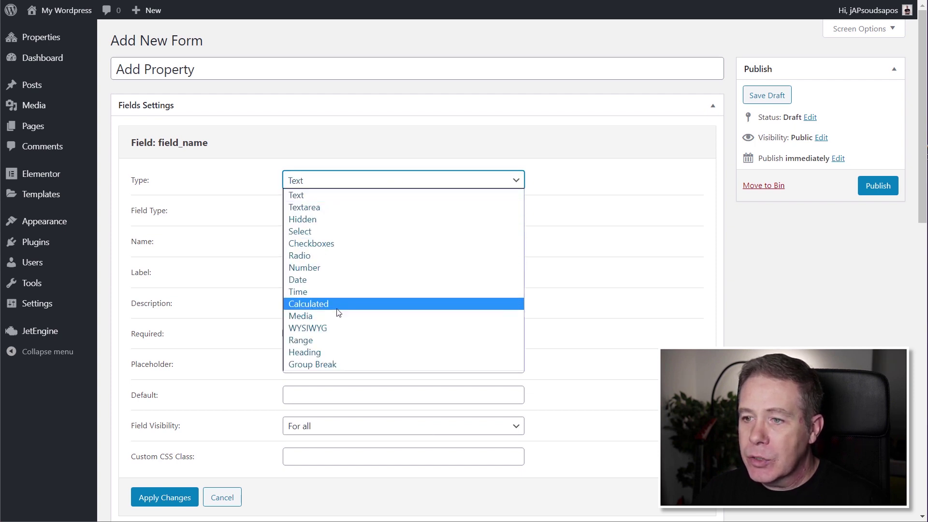
pyautogui.click(334, 328)
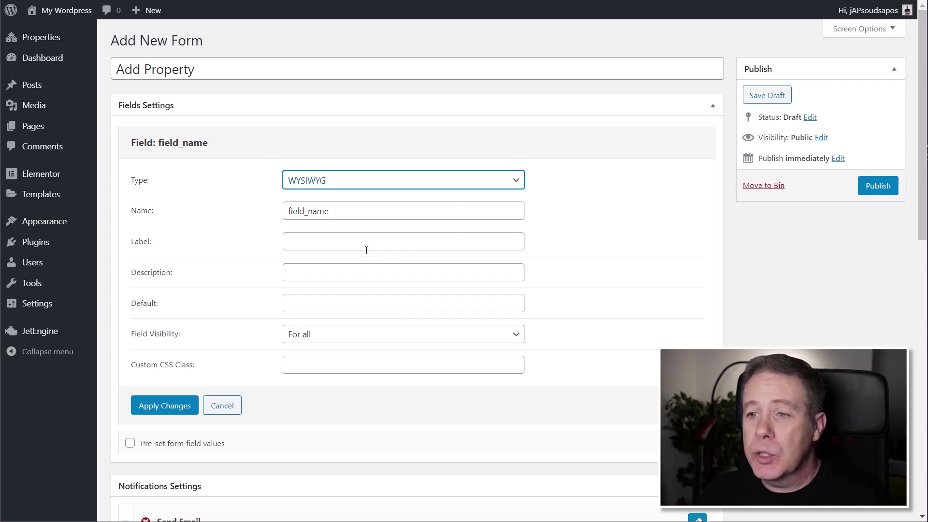
# Step: Set both the name and the label of the WYSIWYG field to "Property Description" and apply the changes
pyautogui.moveTo(373, 211); pyautogui.dragTo(280, 216)
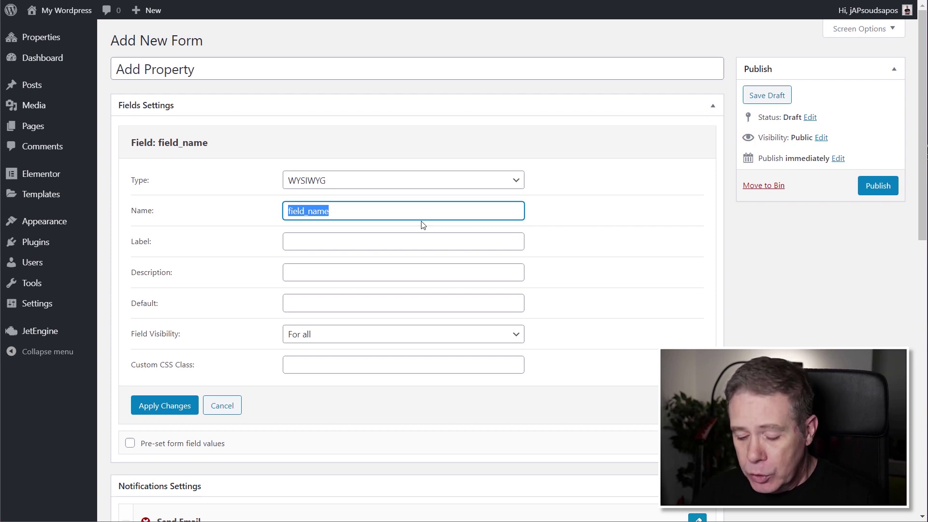
pyautogui.write('Content')
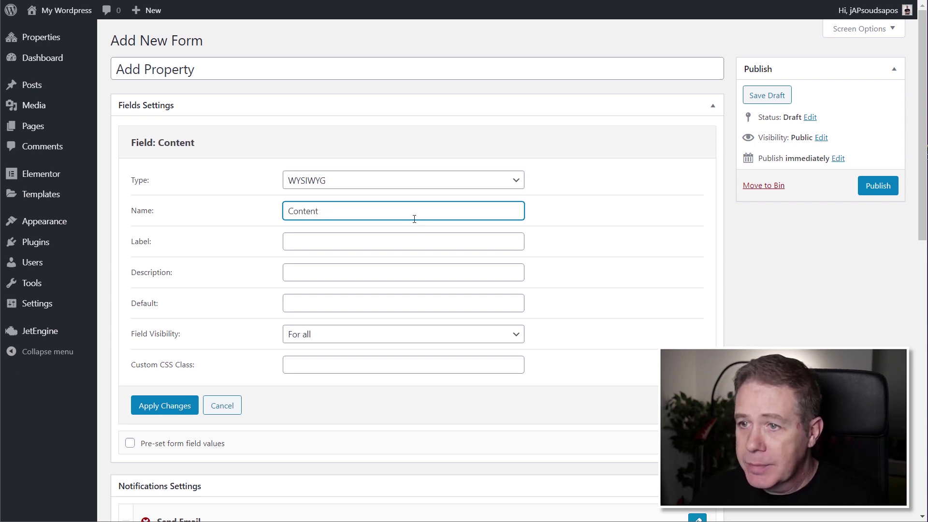
pyautogui.moveTo(414, 219); pyautogui.dragTo(271, 217)
pyautogui.write('Pr')
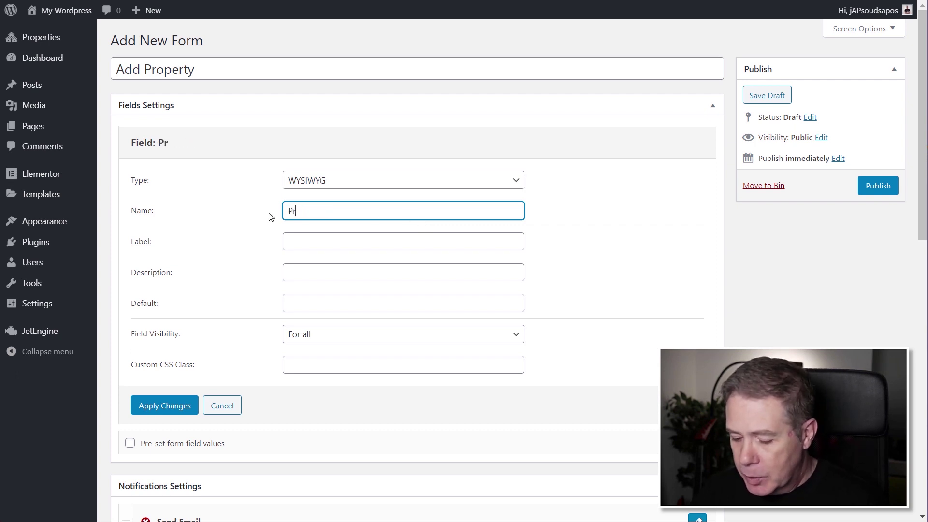
pyautogui.write('operty Descr')
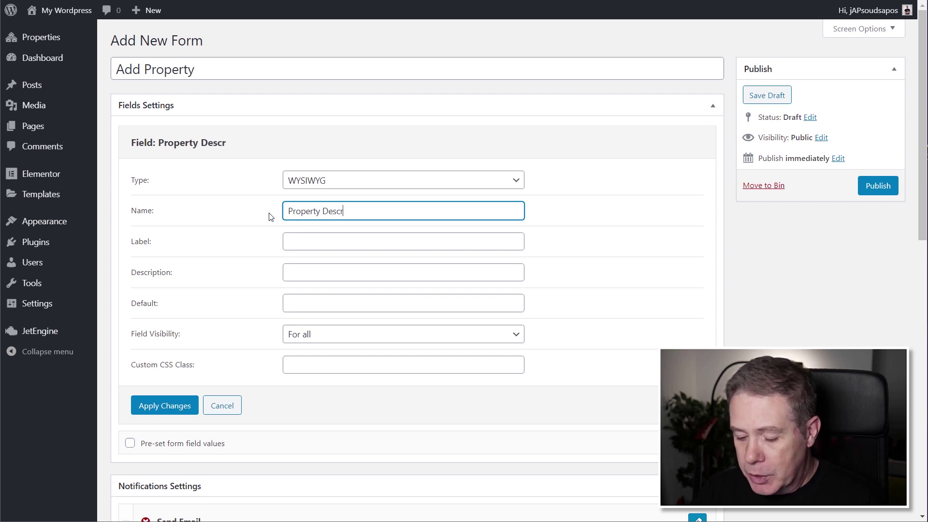
pyautogui.write('iption')
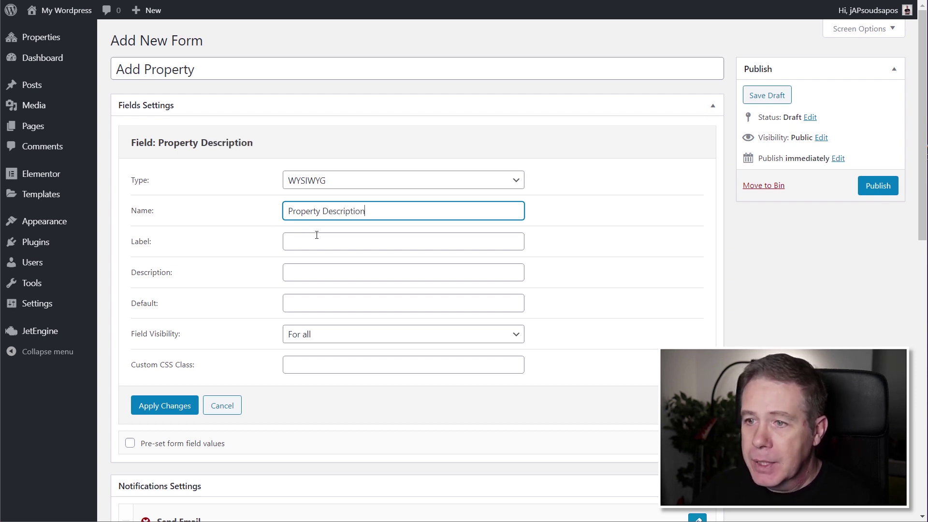
pyautogui.moveTo(371, 215); pyautogui.dragTo(266, 216)
pyautogui.hotkey('ctrl', 'c')
pyautogui.click(324, 241)
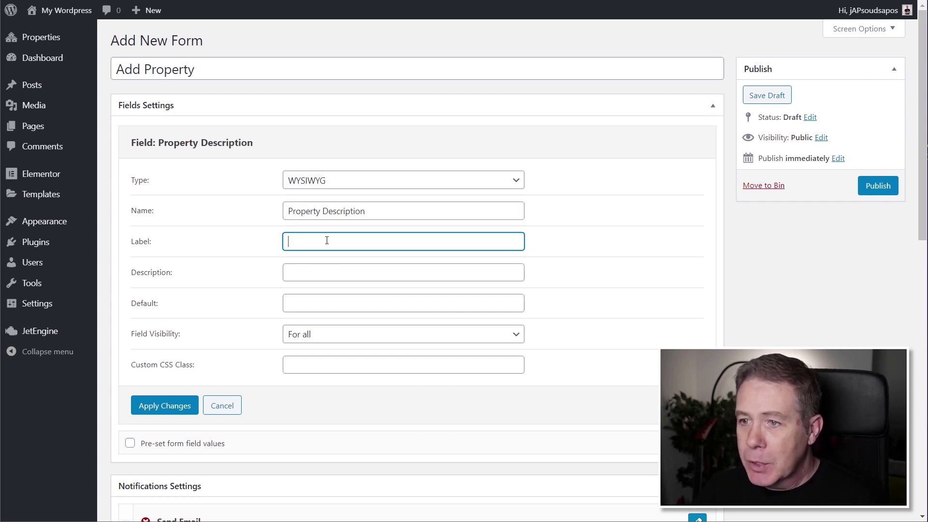
pyautogui.hotkey('ctrl', 'v')
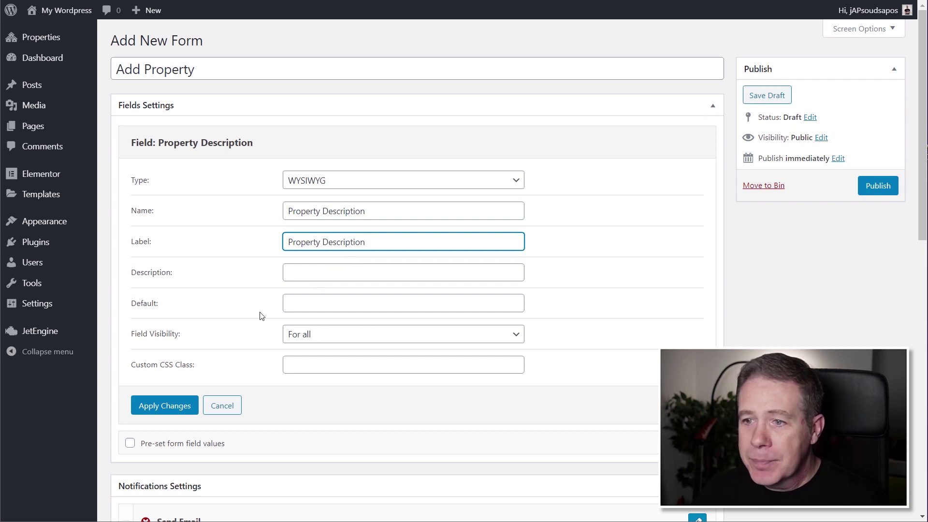
pyautogui.click(173, 408)
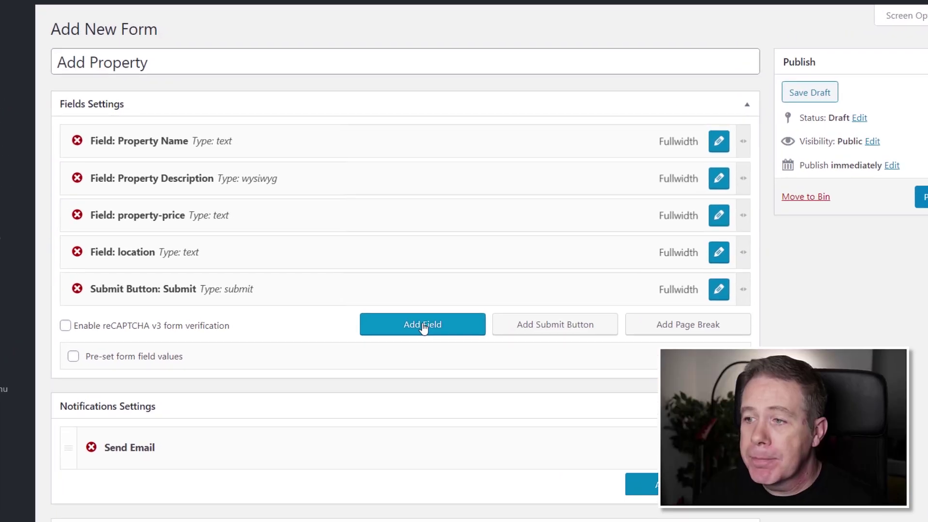
# Step: Add another field between the location field and the Submit button and set its type to Media
pyautogui.click(438, 296)
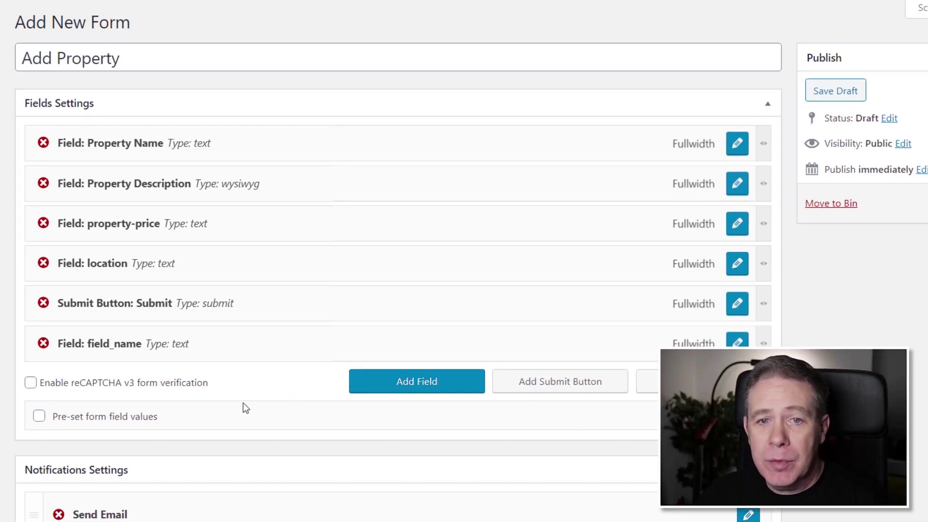
pyautogui.moveTo(192, 346); pyautogui.dragTo(194, 303)
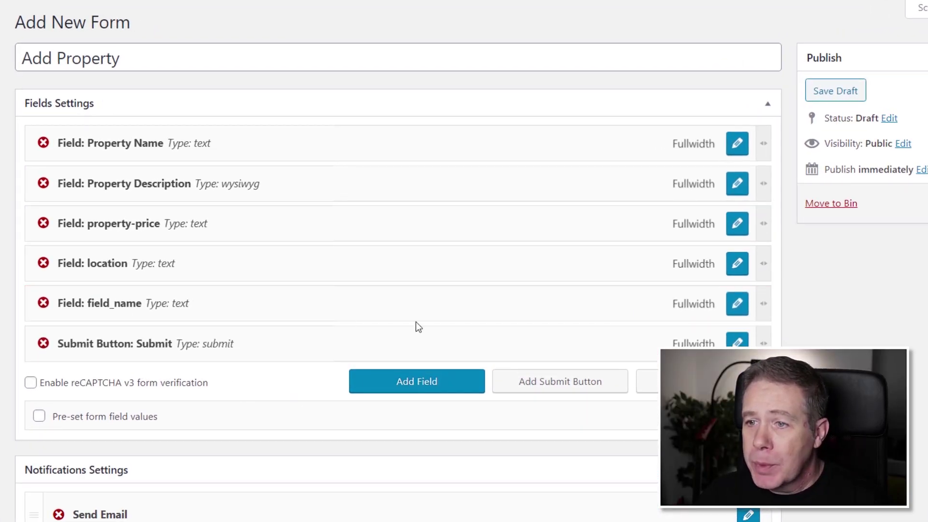
pyautogui.click(737, 303)
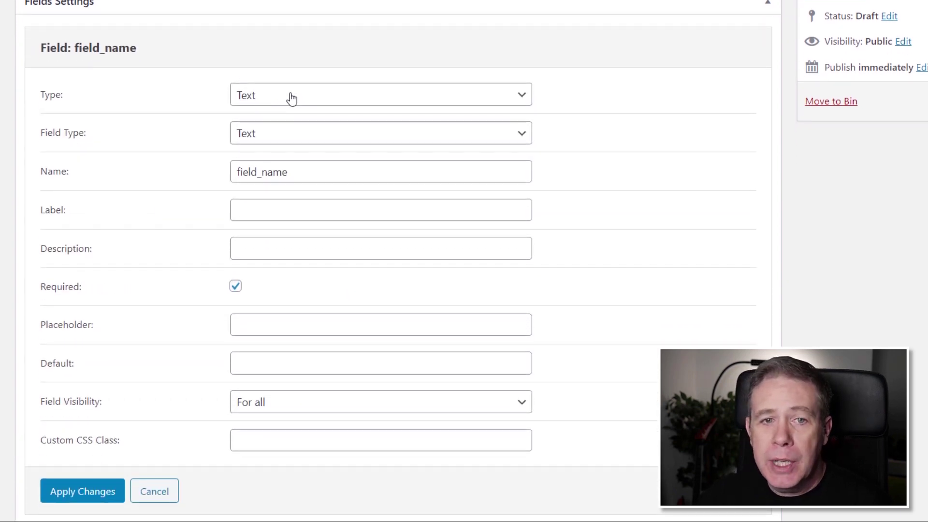
pyautogui.click(291, 96)
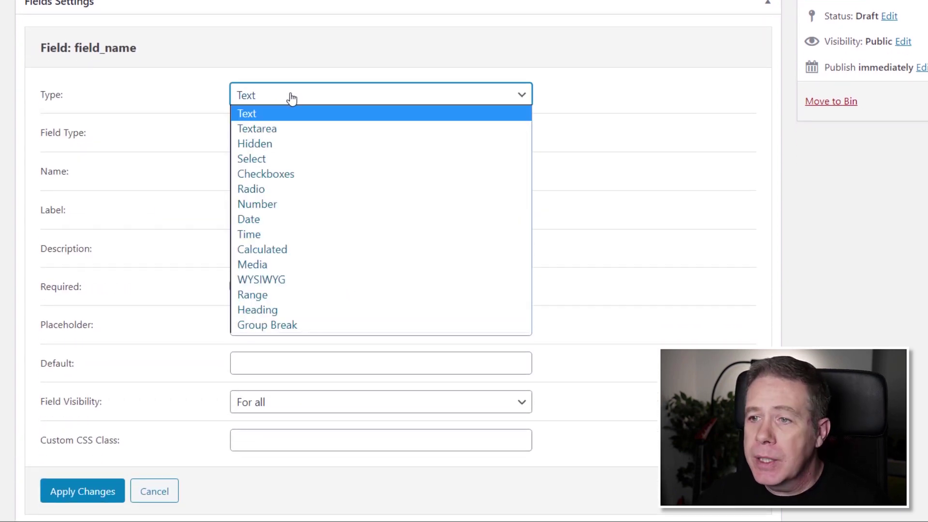
pyautogui.click(285, 267)
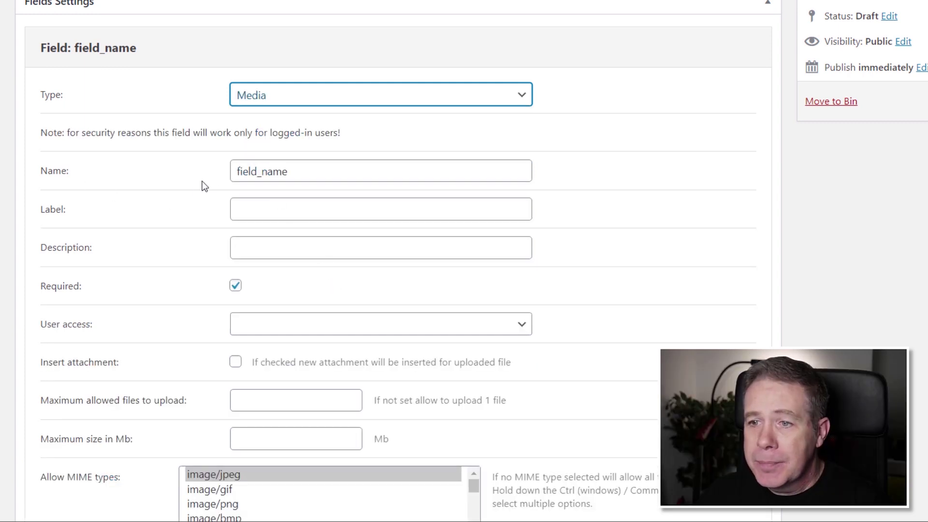
# Step: Name the media field "Thumbnail" and enter "Featured IImage" as its label
pyautogui.moveTo(288, 172); pyautogui.dragTo(227, 174)
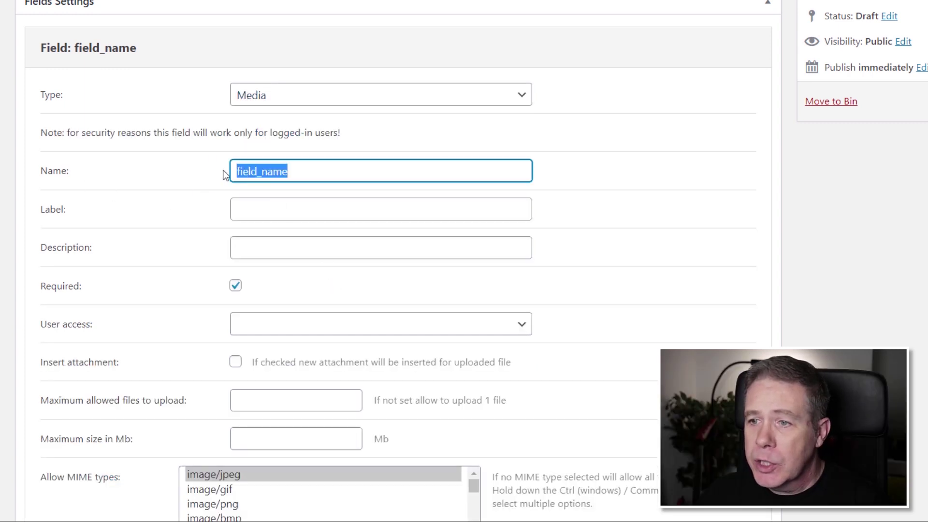
pyautogui.write('Thumbnail')
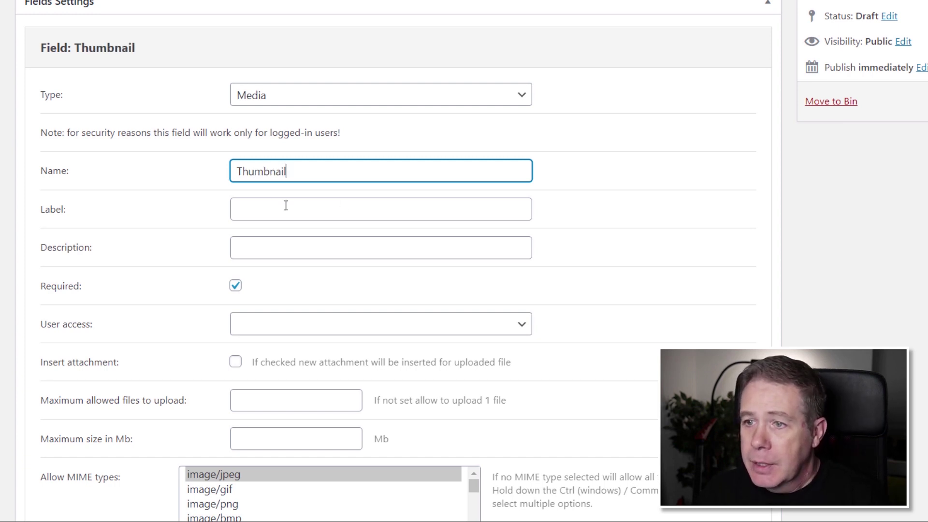
pyautogui.click(283, 206)
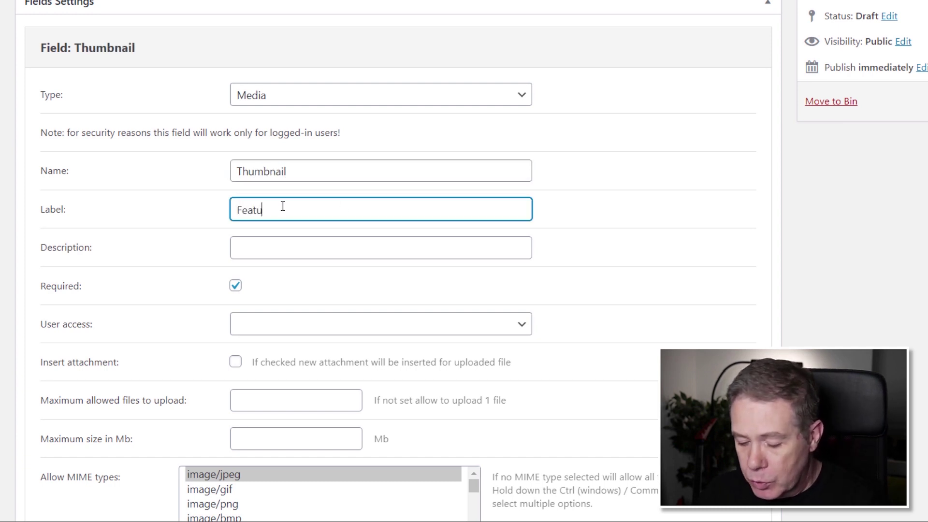
pyautogui.write('Featured Image')
pyautogui.press('BackSpace')
pyautogui.press('BackSpace')
pyautogui.press('BackSpace')
pyautogui.press('BackSpace')
pyautogui.press('BackSpace')
pyautogui.press('BackSpace')
pyautogui.press('BackSpace')
pyautogui.press('BackSpace')
pyautogui.press('BackSpace')
pyautogui.press('BackSpace')
pyautogui.press('BackSpace')
pyautogui.press('BackSpace')
pyautogui.press('BackSpace')
pyautogui.press('BackSpace')
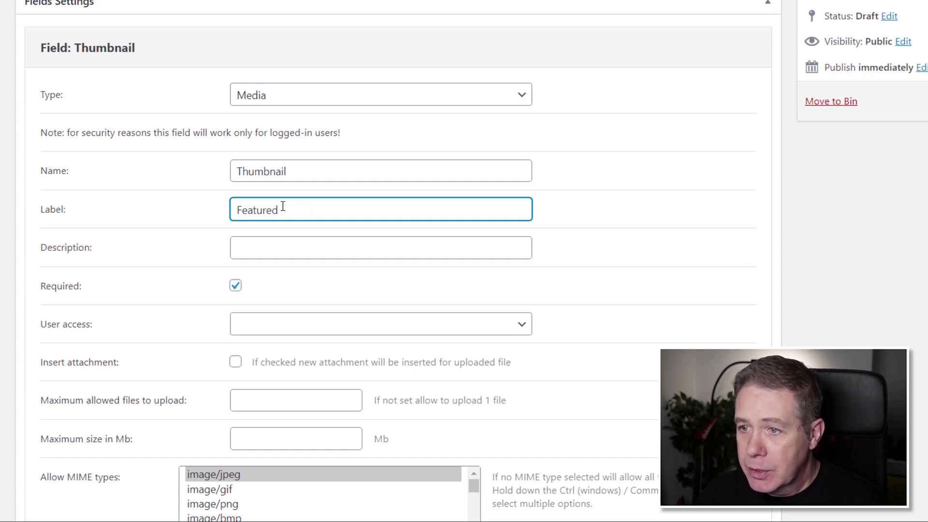
pyautogui.write('Featured IOmag')
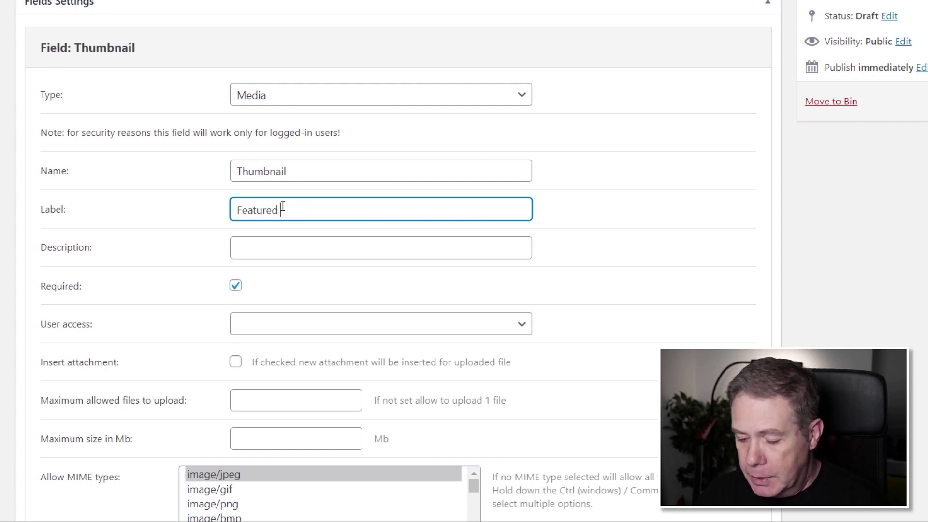
pyautogui.press('BackSpace')
pyautogui.press('BackSpace')
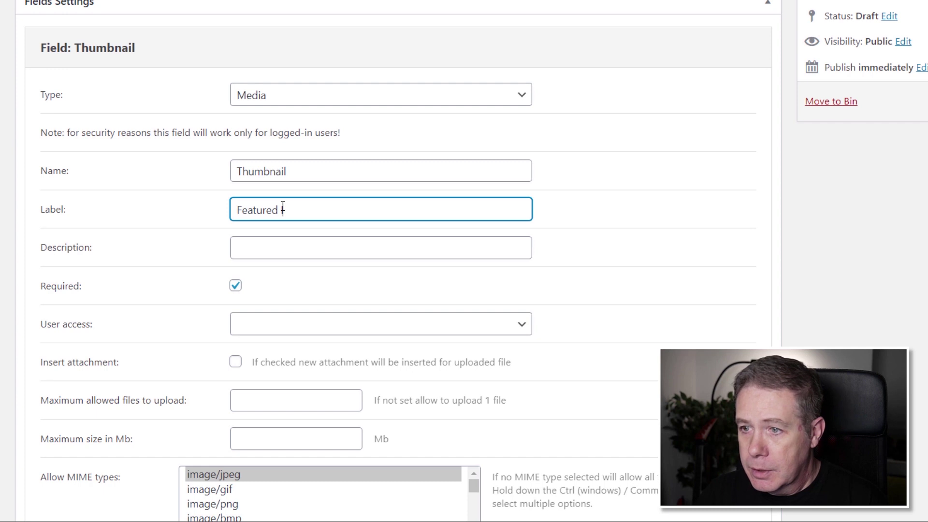
pyautogui.write('Image')
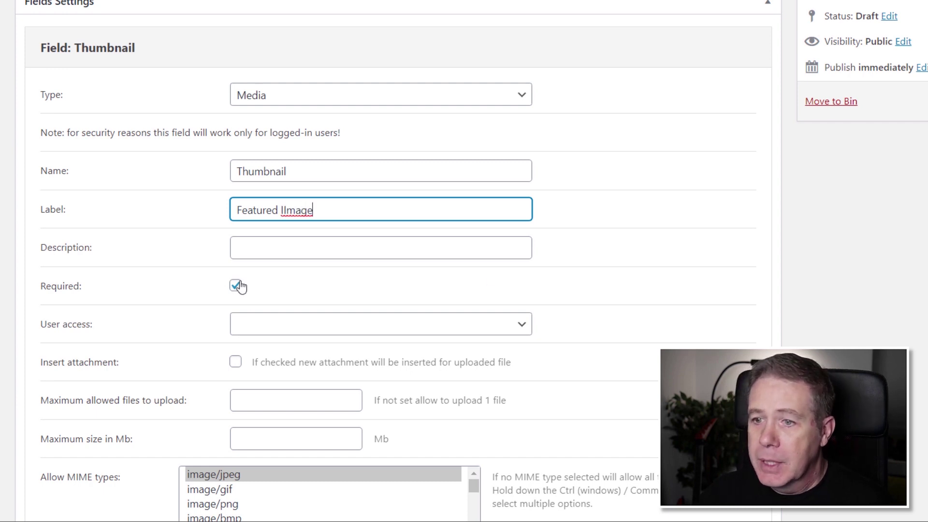
# Step: Set the Thumbnail field's user access to Any registered user and insert uploads as attachments with Attachment ID as the field value
pyautogui.click(344, 328)
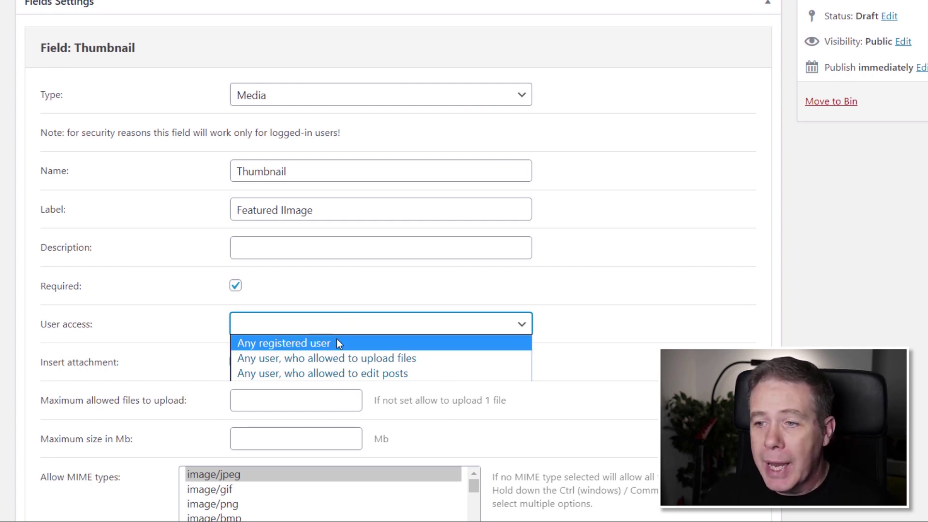
pyautogui.click(337, 343)
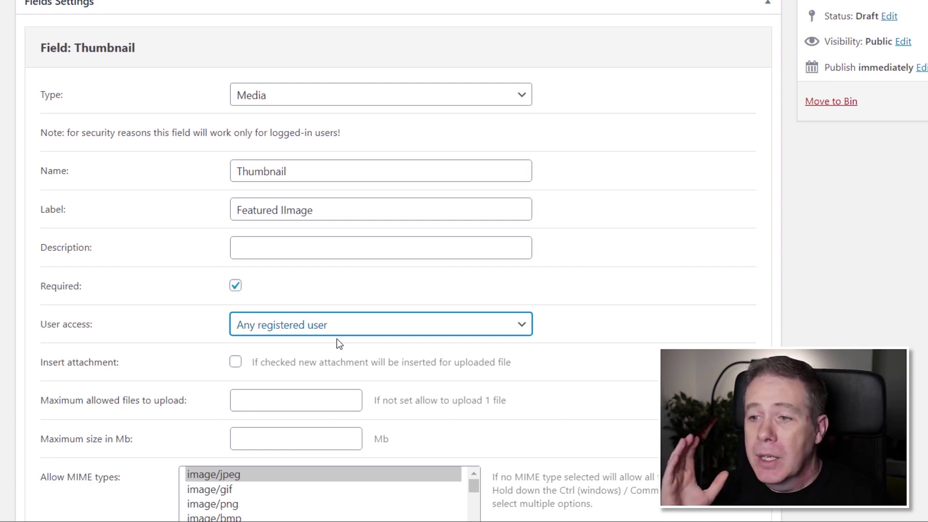
pyautogui.click(236, 363)
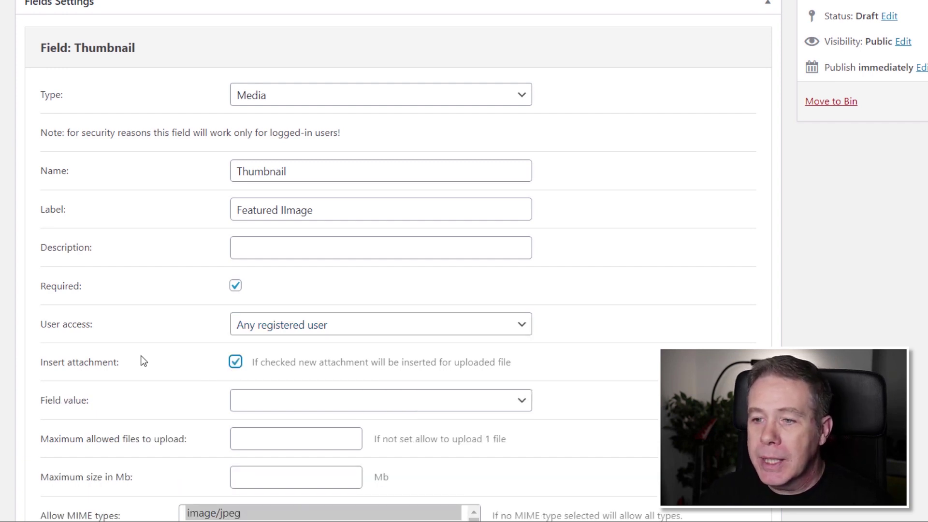
pyautogui.scroll(-3, 144, 362)
pyautogui.click(274, 249)
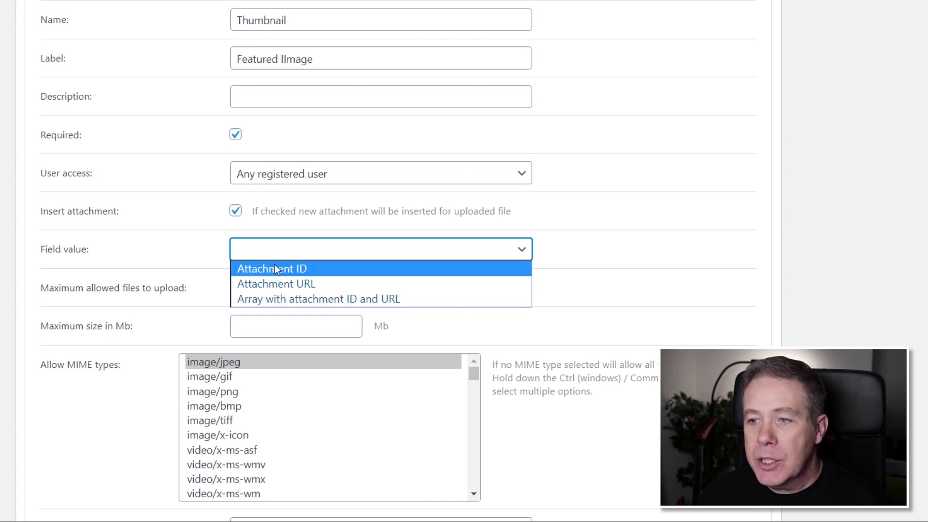
pyautogui.click(275, 267)
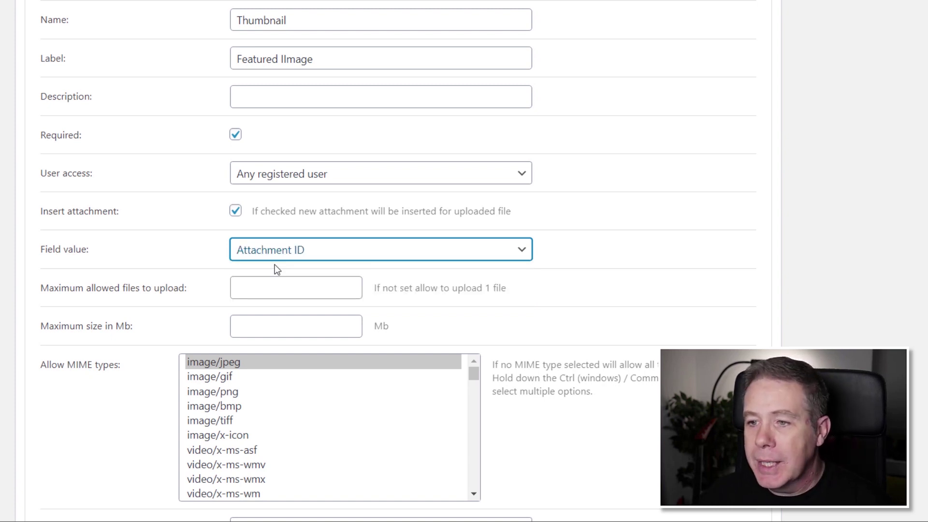
# Step: Limit the Thumbnail field to 1 uploaded file with a maximum size of 5 MB
pyautogui.click(265, 287)
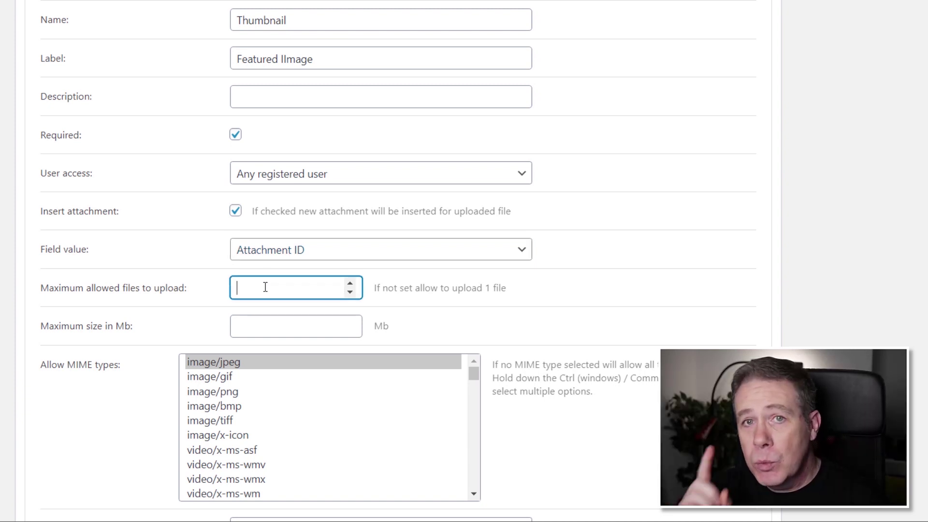
pyautogui.write('1')
pyautogui.click(261, 328)
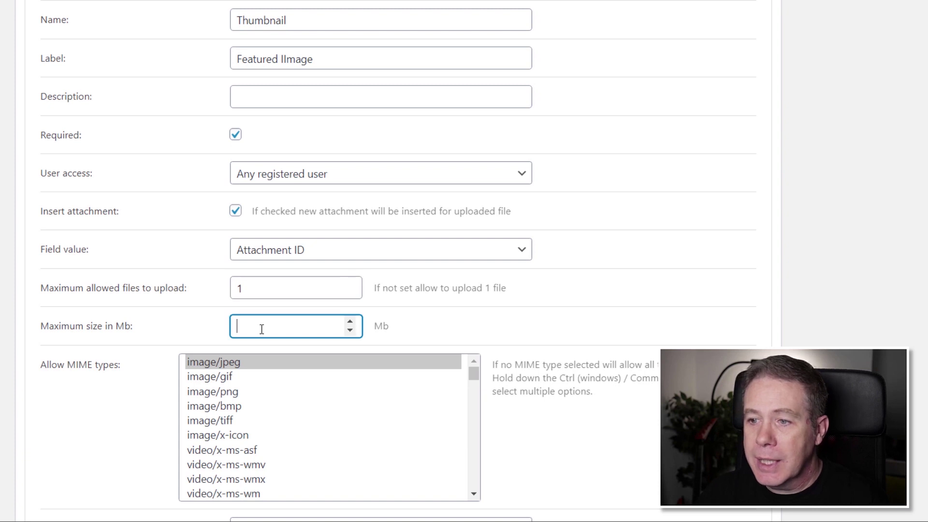
pyautogui.write('5')
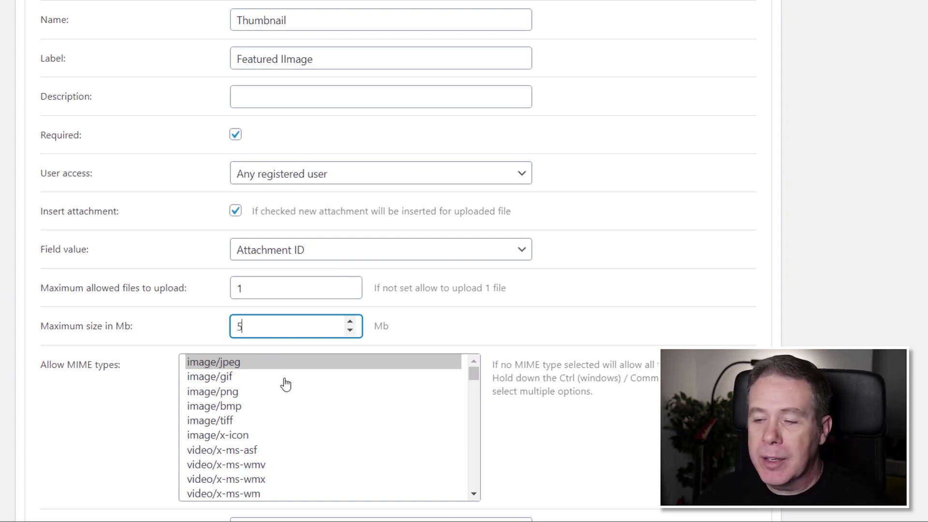
# Step: Add image/gif and image/png to the Thumbnail field's allowed MIME types alongside image/jpeg
pyautogui.scroll(-3, 391, 261)
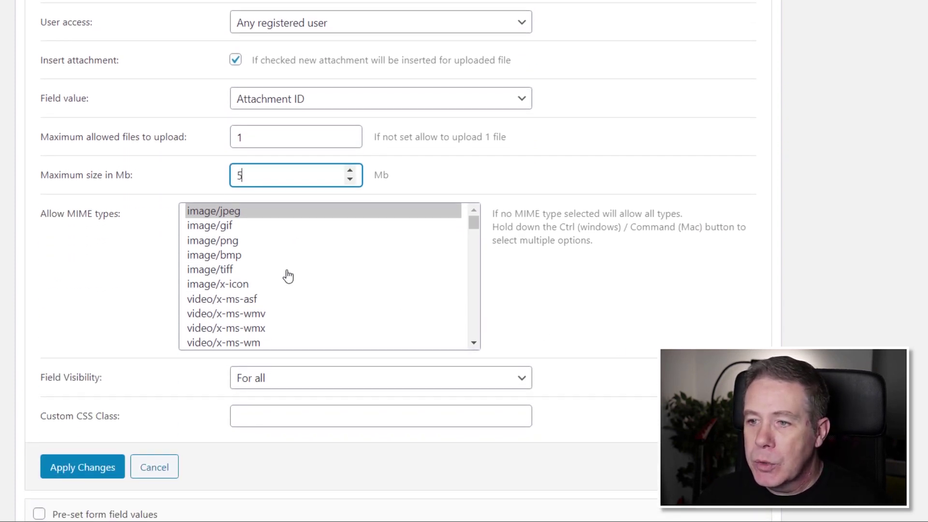
pyautogui.keyDown('ctrl'); pyautogui.click(232, 227); pyautogui.keyUp('ctrl')
pyautogui.keyDown('ctrl'); pyautogui.click(241, 241); pyautogui.keyUp('ctrl')
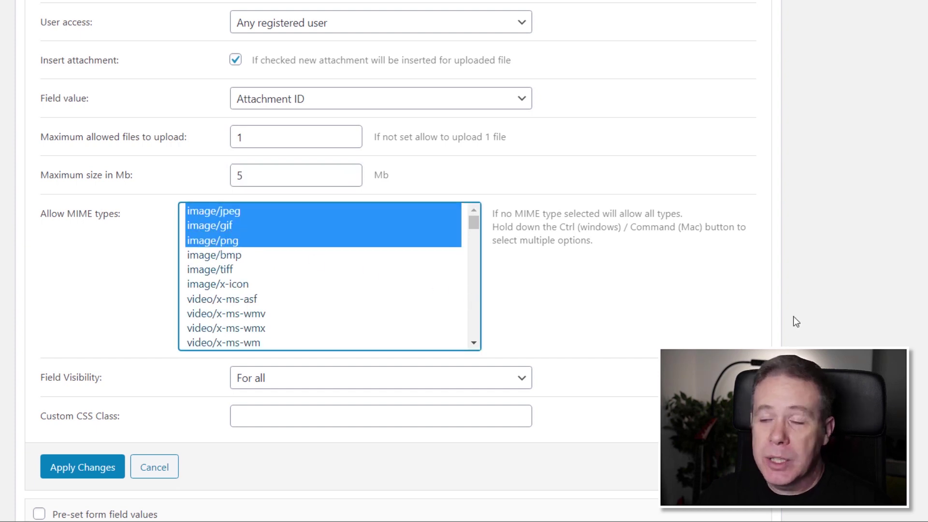
pyautogui.scroll(-2, 679, 341)
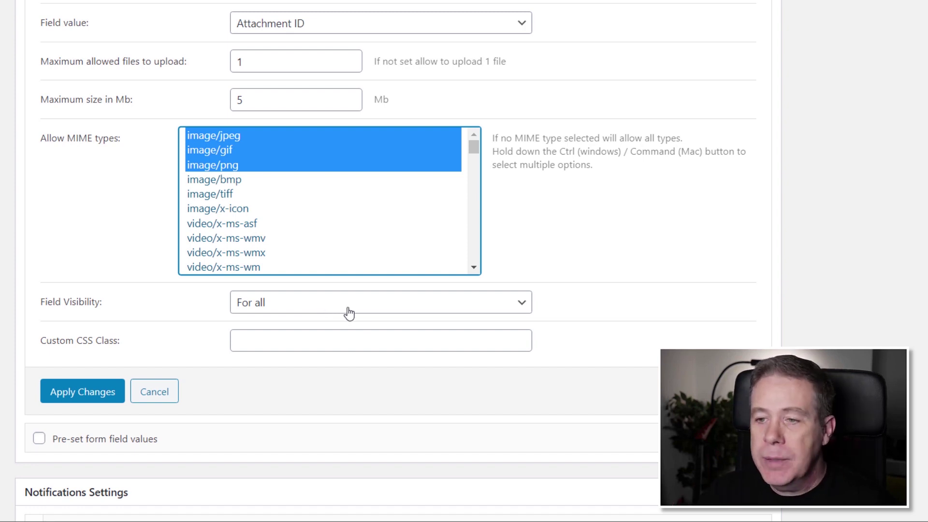
# Step: Apply the Thumbnail field's settings and add a new form field between Thumbnail and the Submit button
pyautogui.click(77, 395)
pyautogui.scroll(8, 808, 274)
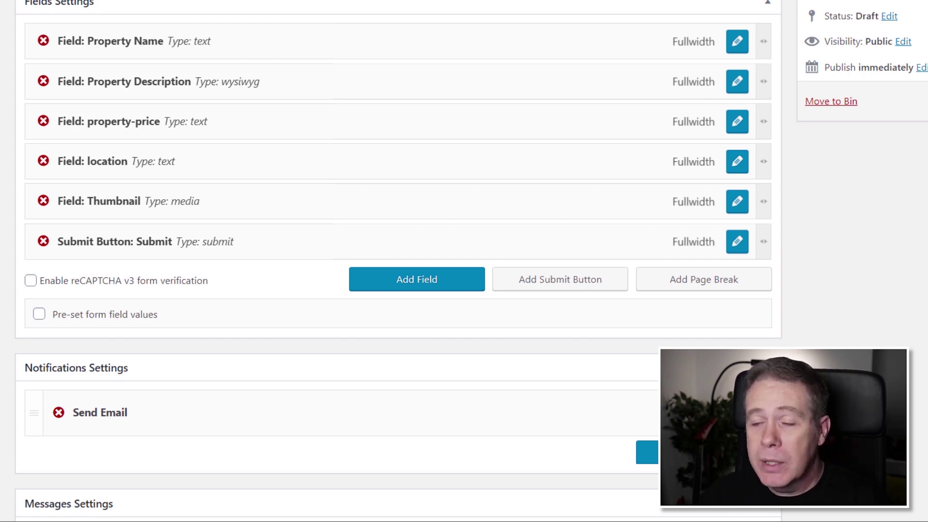
pyautogui.click(445, 286)
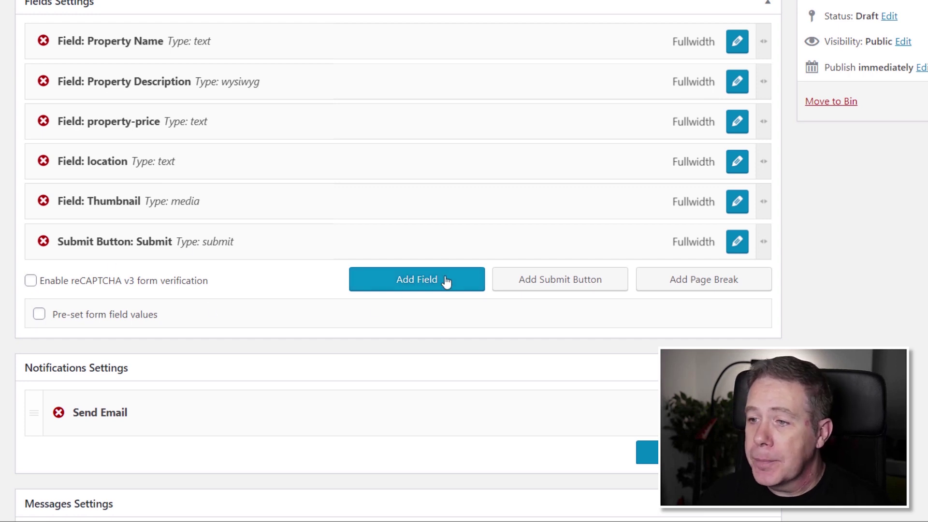
pyautogui.moveTo(155, 284); pyautogui.dragTo(569, 264)
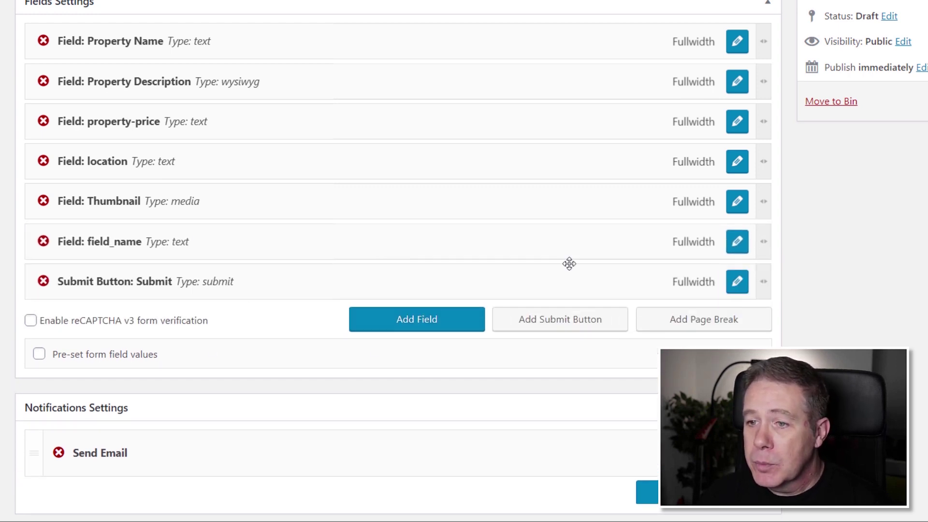
# Step: Change the new field's type to Media and enter "Gallery" as both its name and label
pyautogui.click(738, 249)
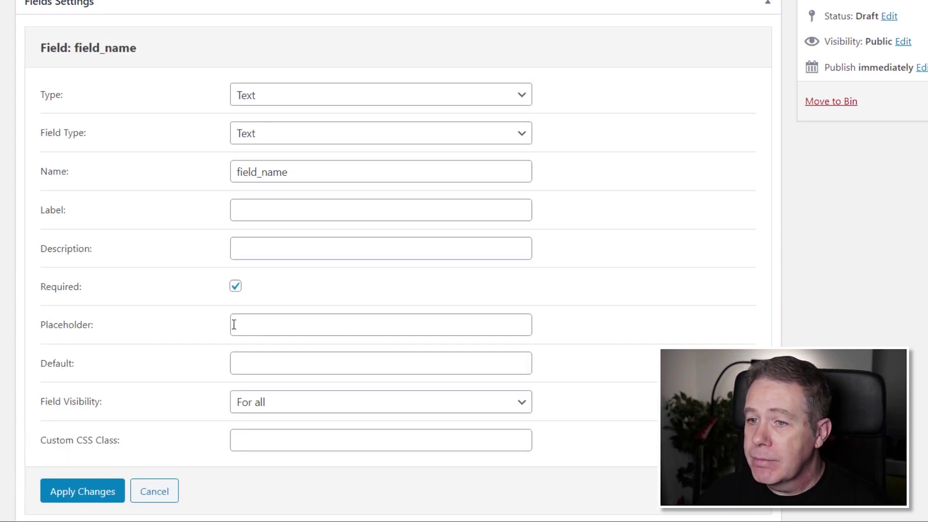
pyautogui.click(297, 99)
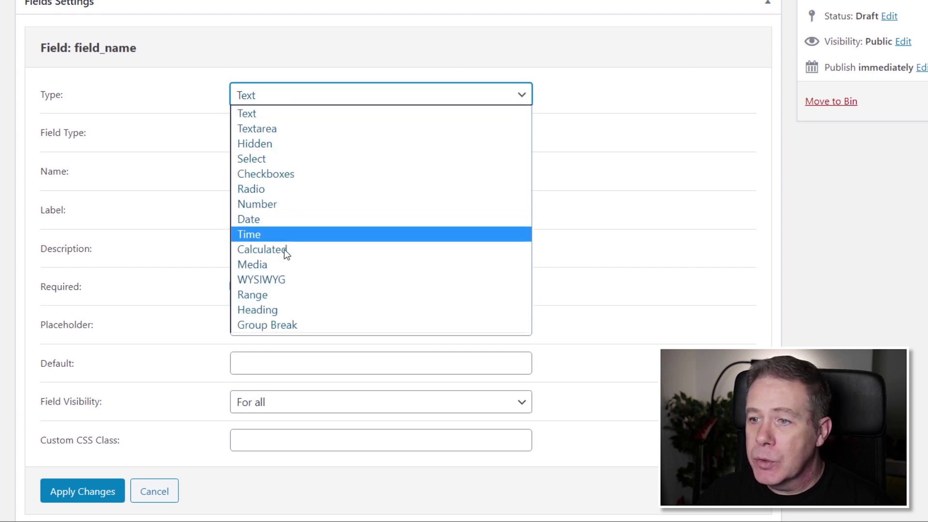
pyautogui.click(283, 265)
pyautogui.moveTo(304, 172); pyautogui.dragTo(214, 173)
pyautogui.write('Gallery')
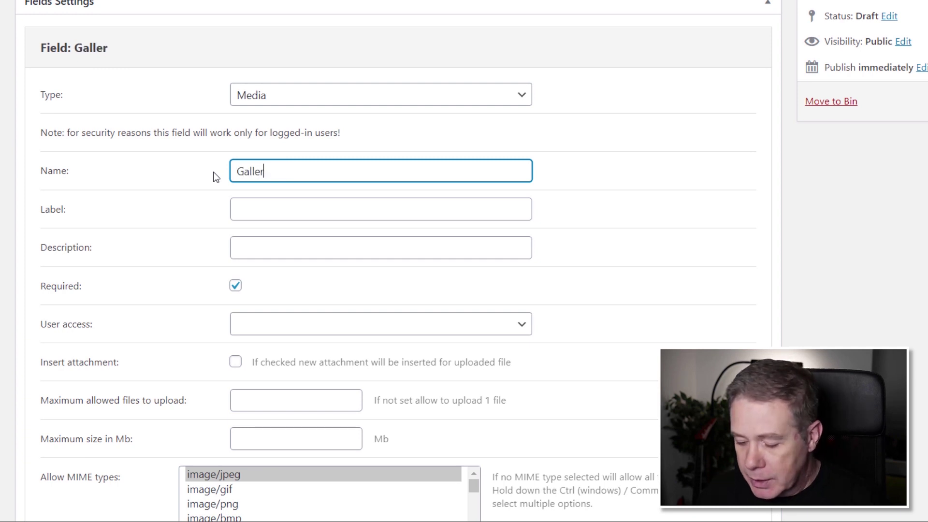
pyautogui.click(315, 207)
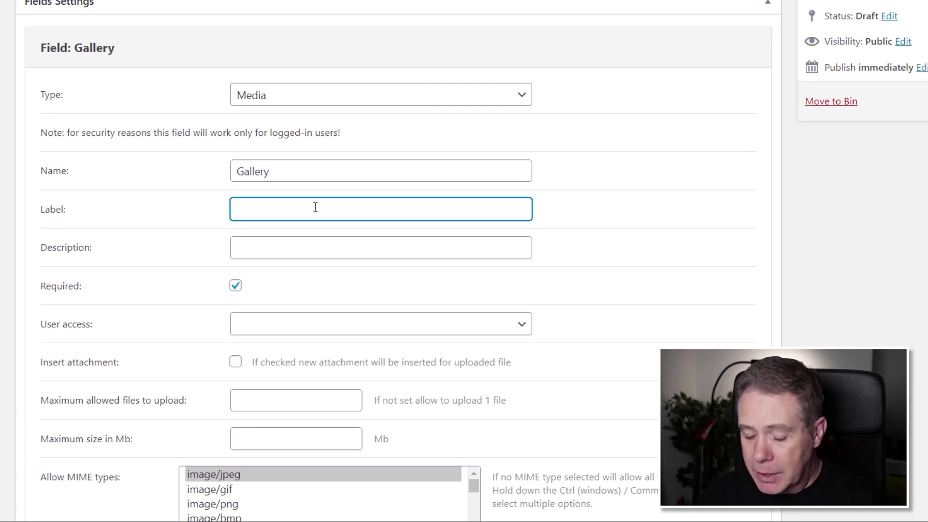
pyautogui.write('Gallery')
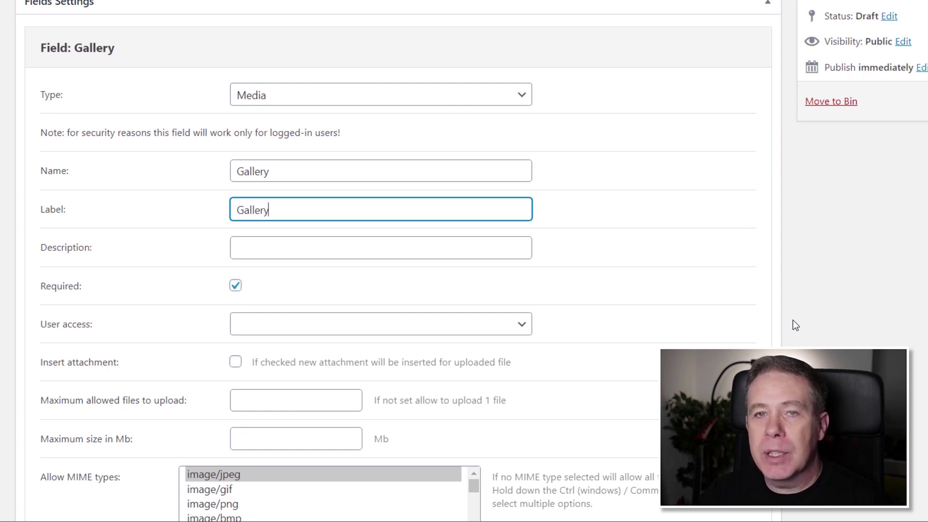
pyautogui.click(865, 291)
# Step: Set the Gallery field's user access to Any registered user and insert uploads as attachments with Attachment ID as the field value
pyautogui.scroll(-2, 836, 286)
pyautogui.click(408, 255)
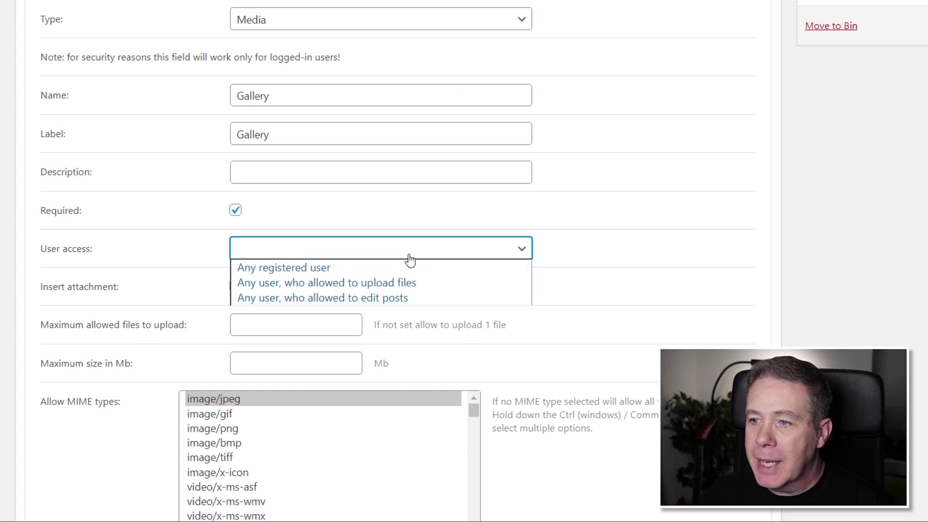
pyautogui.click(377, 269)
pyautogui.click(235, 289)
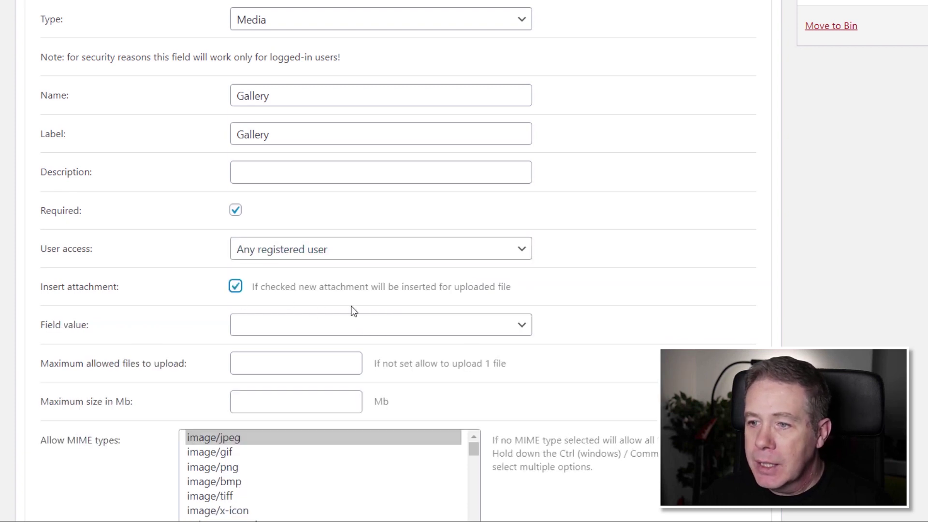
pyautogui.click(337, 326)
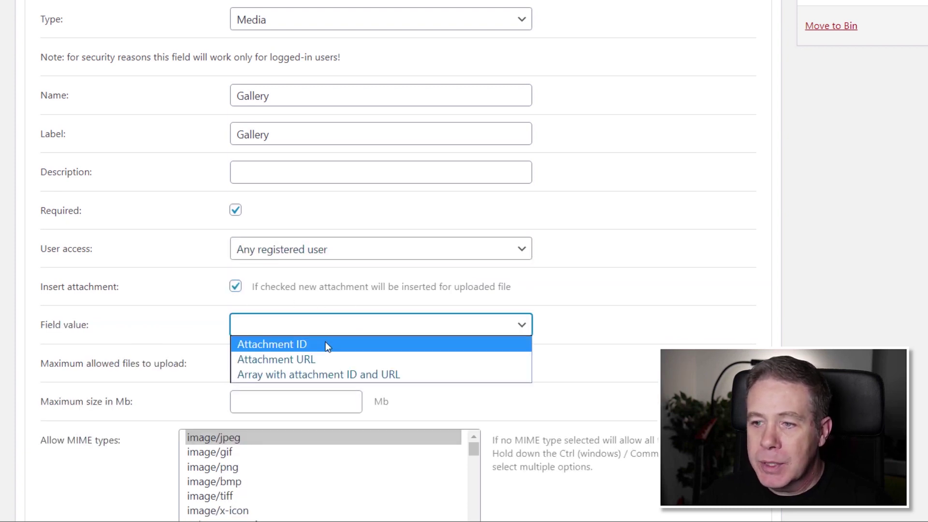
pyautogui.click(326, 344)
# Step: Limit the Gallery field to 10 uploaded files with a maximum size of 10 MB
pyautogui.click(311, 361)
pyautogui.write('10')
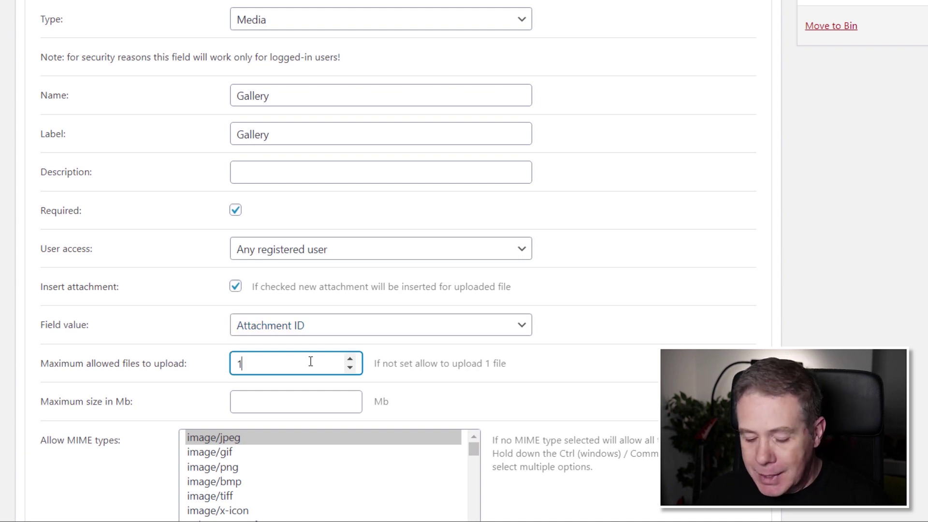
pyautogui.click(293, 400)
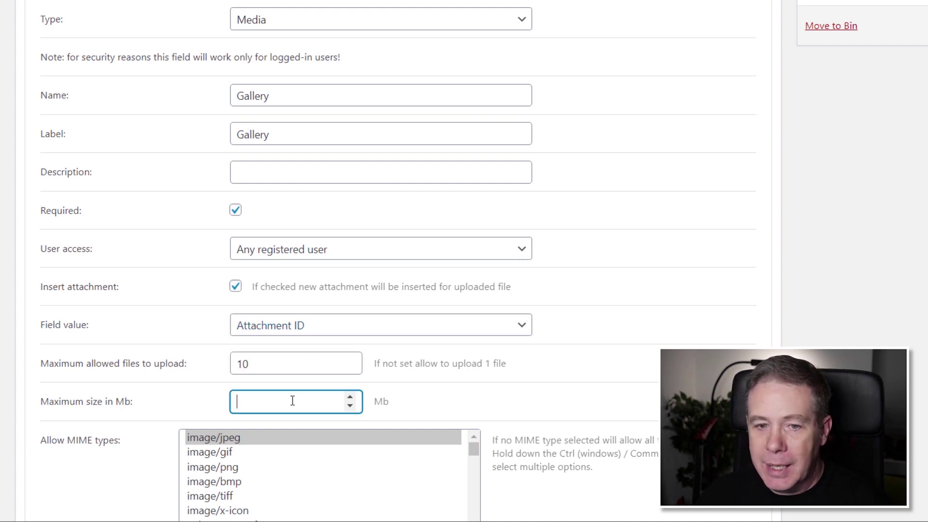
pyautogui.write('10')
pyautogui.click(855, 307)
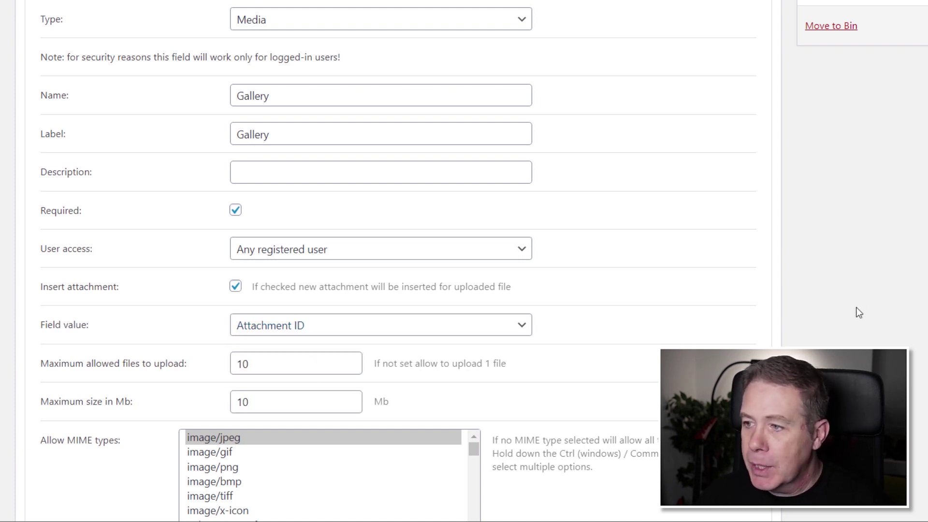
# Step: Allow image/gif and image/png in the Gallery field alongside image/jpeg, and apply the field's changes
pyautogui.scroll(-3, 853, 309)
pyautogui.keyDown('ctrl'); pyautogui.click(211, 228); pyautogui.keyUp('ctrl')
pyautogui.keyDown('ctrl'); pyautogui.click(214, 243); pyautogui.keyUp('ctrl')
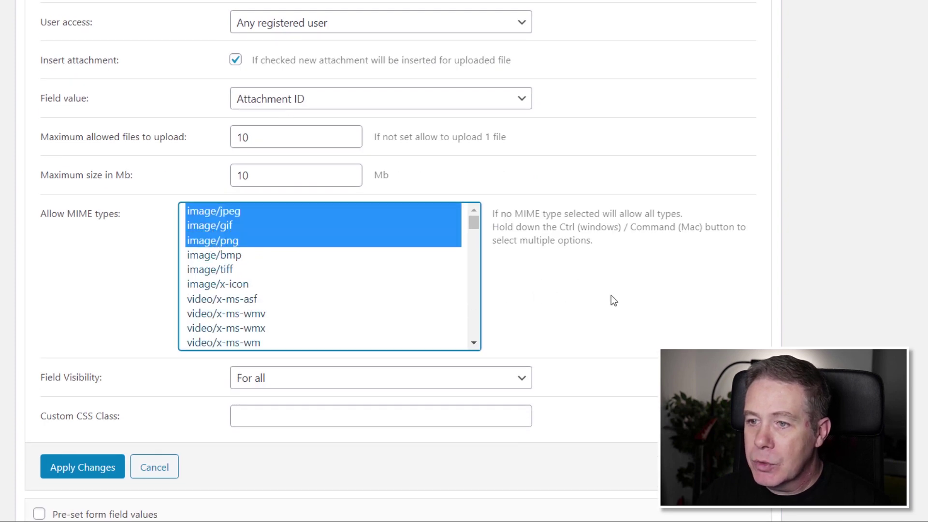
pyautogui.click(85, 473)
pyautogui.scroll(5, 367, 388)
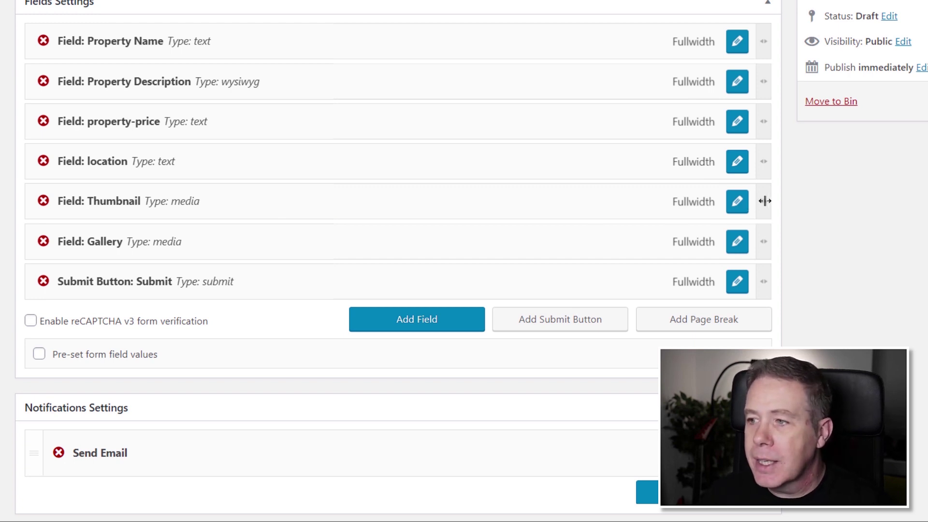
# Step: Resize the Thumbnail and Gallery fields to 1/2 width and place them side by side in one row
pyautogui.moveTo(764, 202); pyautogui.dragTo(404, 203)
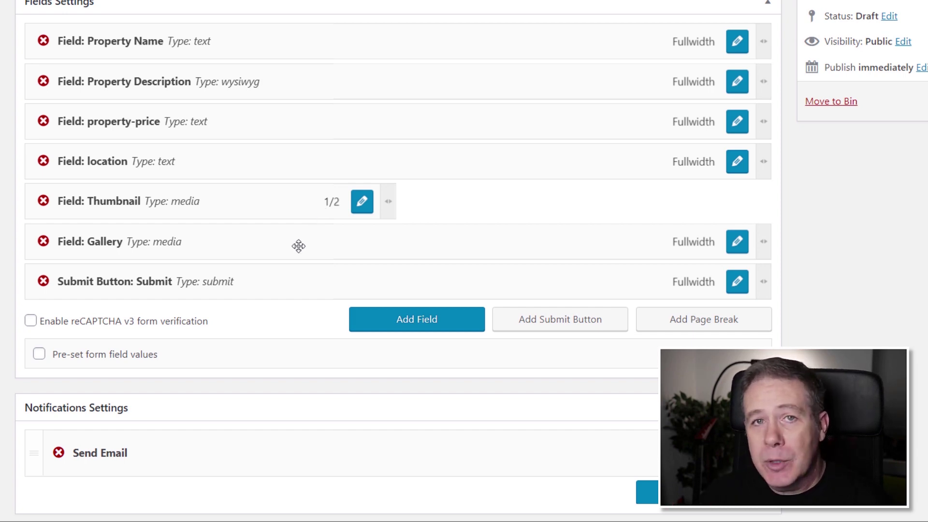
pyautogui.moveTo(737, 241); pyautogui.dragTo(384, 255)
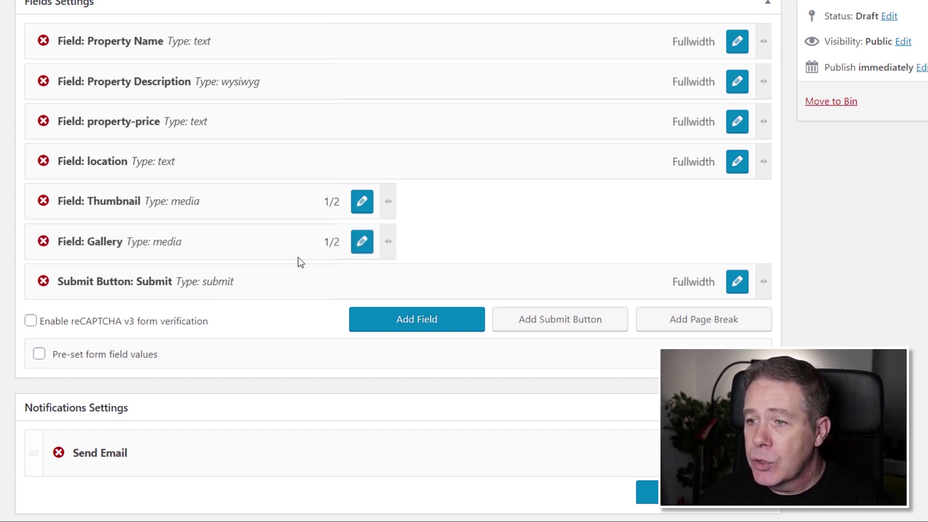
pyautogui.moveTo(283, 253); pyautogui.dragTo(657, 217)
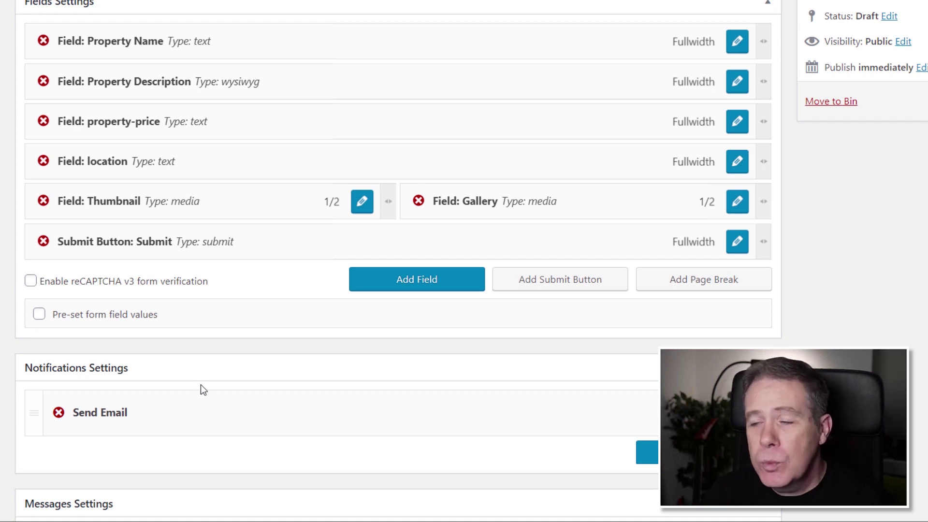
# Step: Add another form field directly above the Submit button and set its type to Select
pyautogui.click(441, 285)
pyautogui.moveTo(218, 273); pyautogui.dragTo(219, 245)
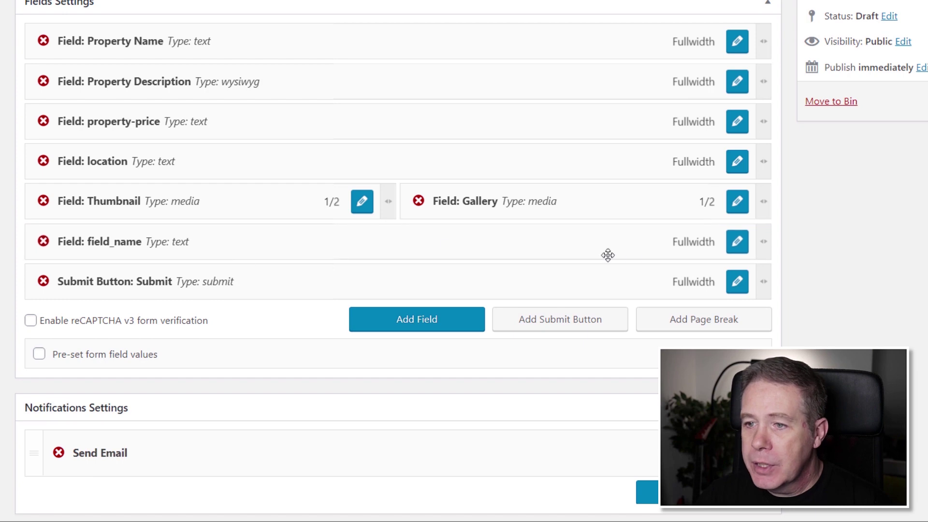
pyautogui.click(737, 242)
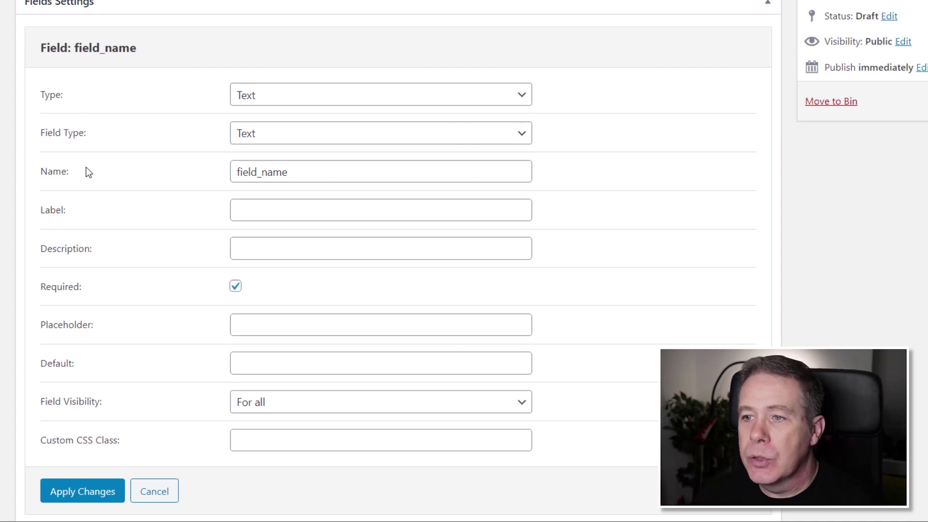
pyautogui.click(369, 101)
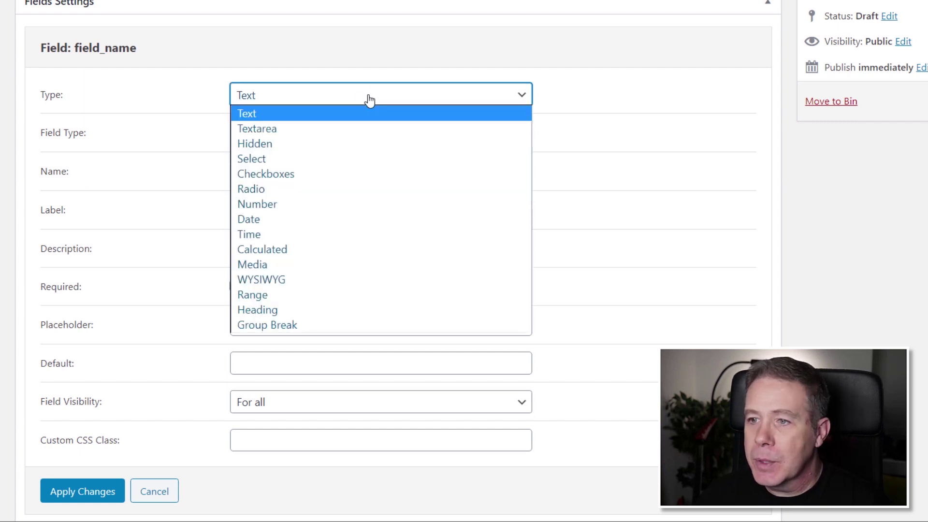
pyautogui.click(300, 158)
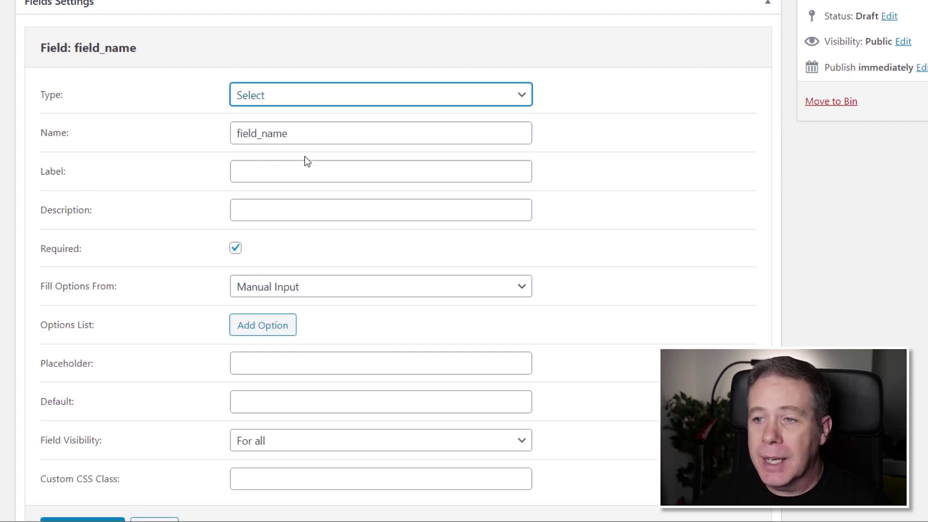
# Step: Name the select field "Status" and enter "Property Status" as its label
pyautogui.moveTo(309, 133); pyautogui.dragTo(205, 135)
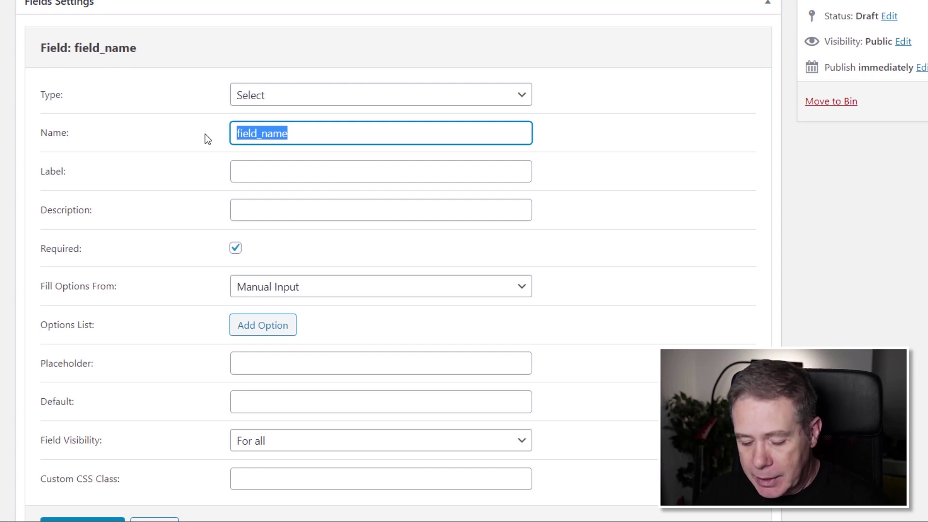
pyautogui.write('Status')
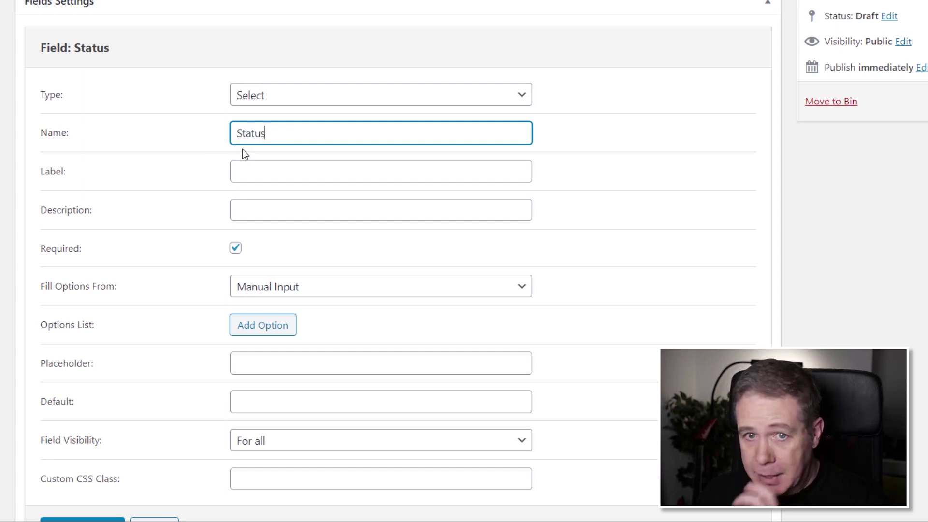
pyautogui.click(284, 174)
pyautogui.write('Proper')
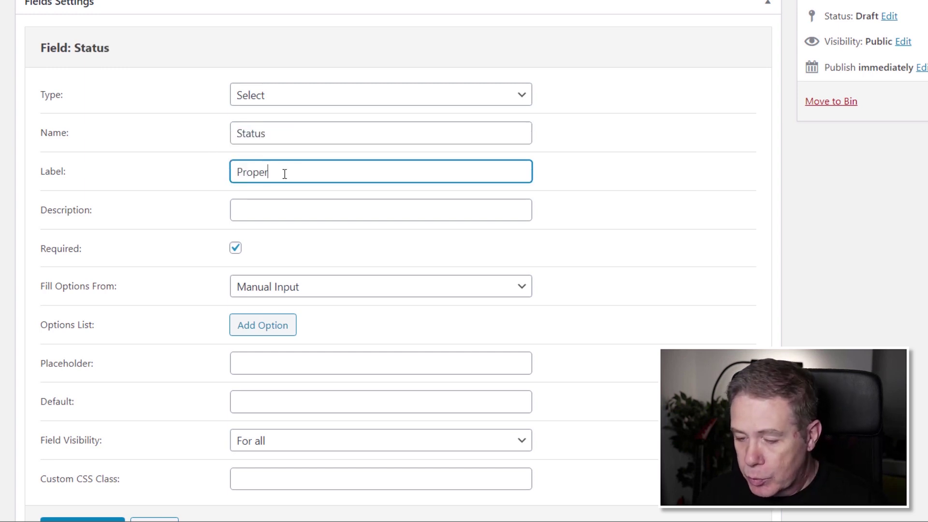
pyautogui.write('ty Status')
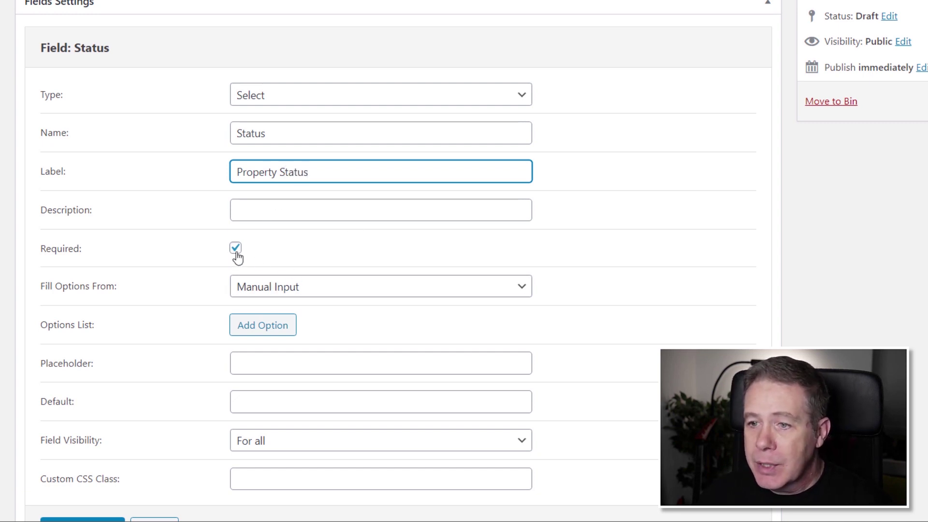
# Step: Keep Manual Input as the Status field's option source and add an option with value and label "Available"
pyautogui.scroll(-3, 561, 302)
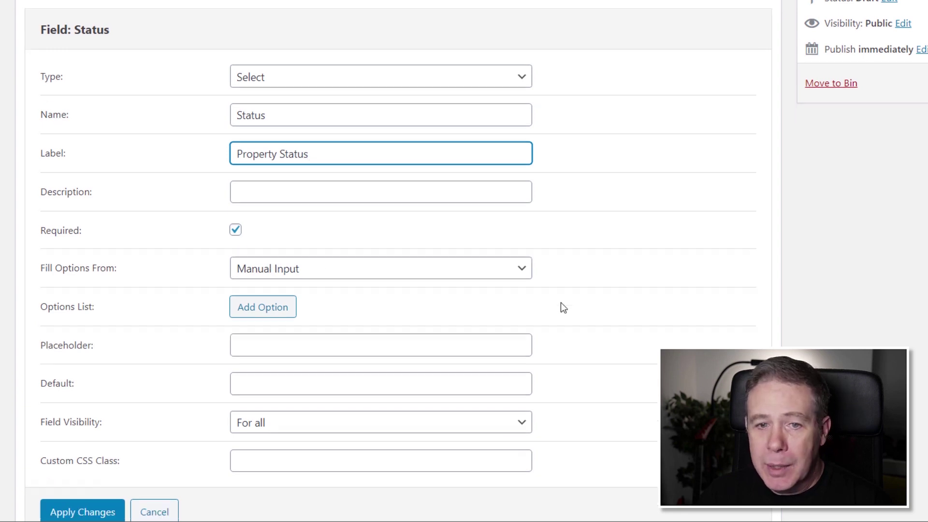
pyautogui.click(438, 143)
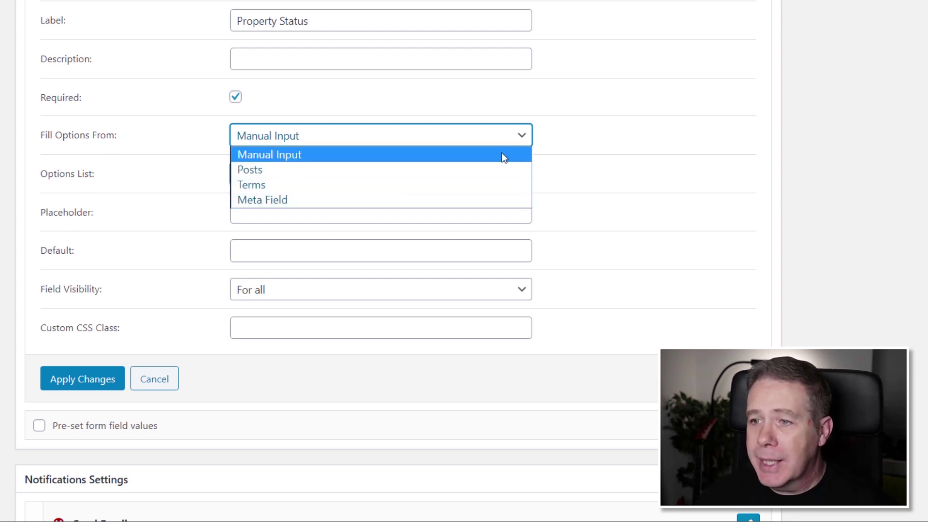
pyautogui.click(340, 153)
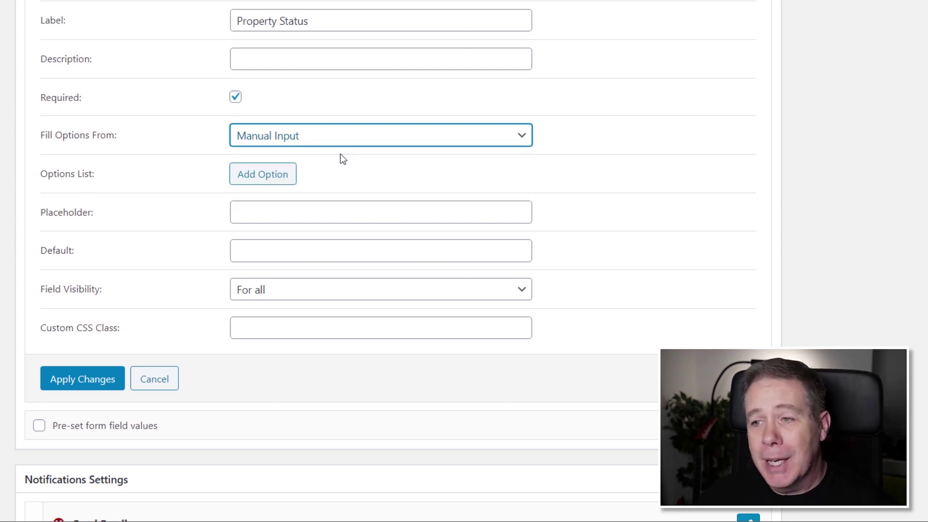
pyautogui.click(279, 182)
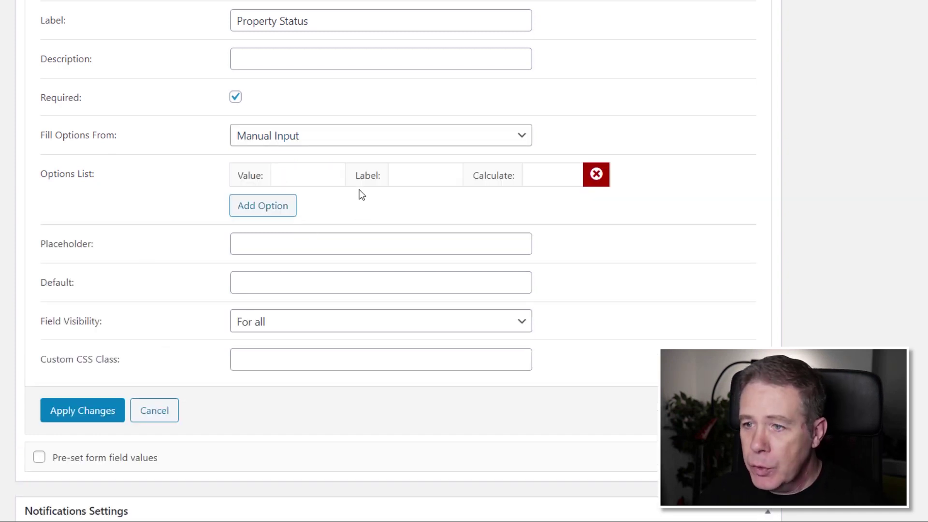
pyautogui.click(324, 175)
pyautogui.write('Available')
pyautogui.click(415, 175)
pyautogui.write('Available')
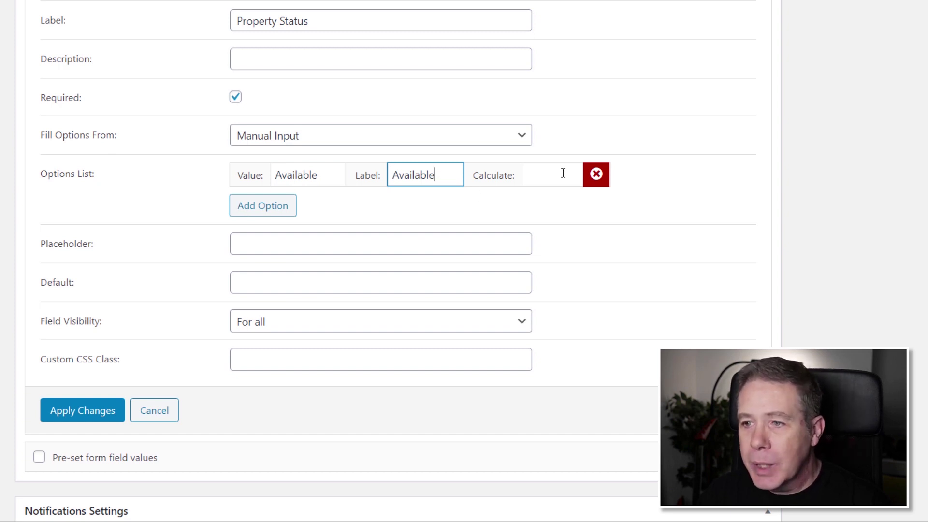
# Step: Add a second Status option with "Under Offer" as both value and label
pyautogui.click(287, 214)
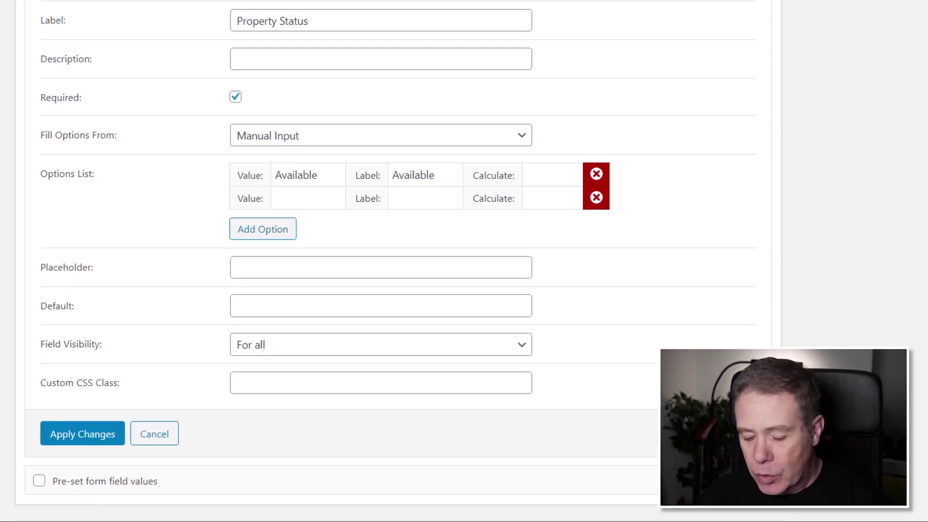
pyautogui.click(282, 198)
pyautogui.write('Under Offer')
pyautogui.press('Tab')
pyautogui.write('Under Offer')
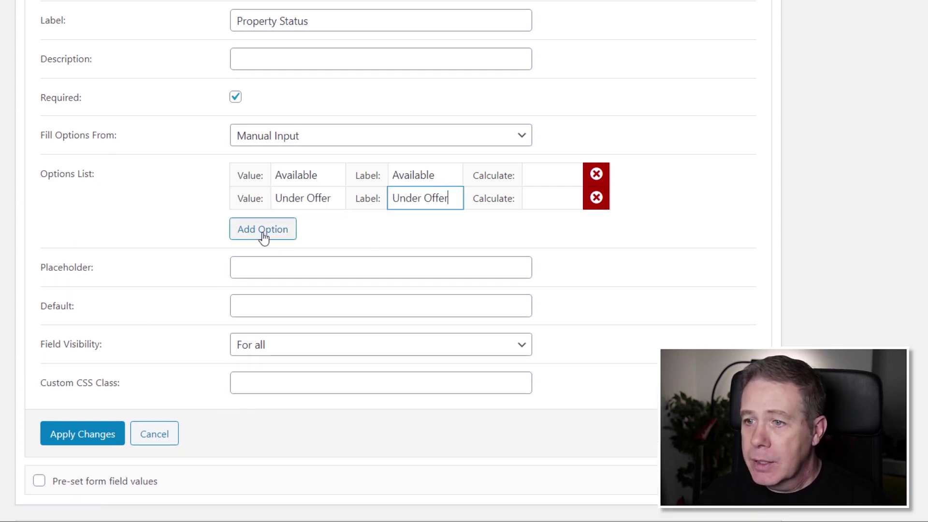
# Step: Add a third option to the Status field with "Sold" as both value and label
pyautogui.click(263, 236)
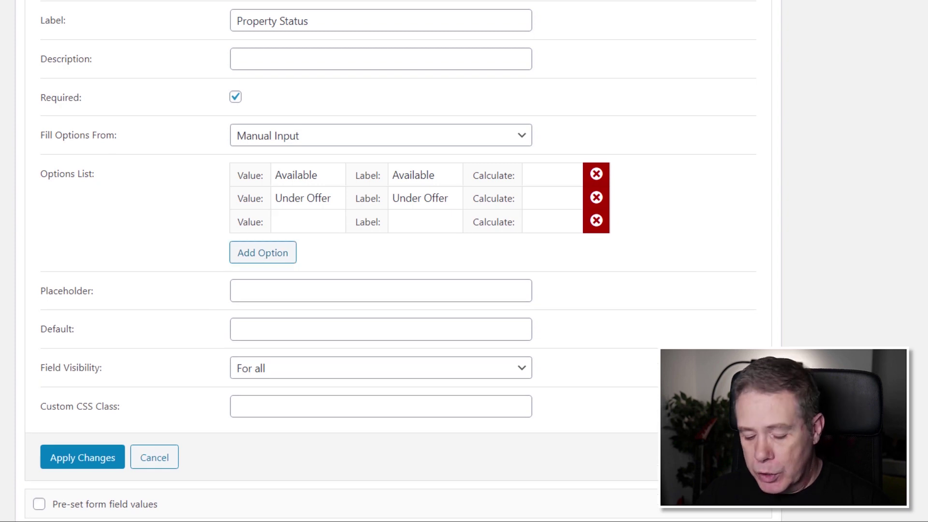
pyautogui.click(298, 221)
pyautogui.write('Sold')
pyautogui.click(416, 222)
pyautogui.write('Sold')
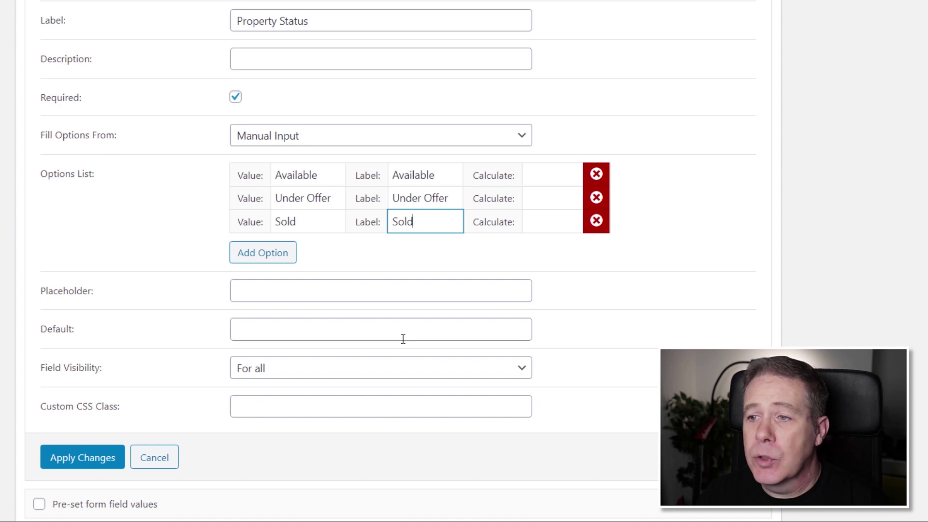
# Step: Set the Status field's placeholder to "Please choose" and apply the field's changes
pyautogui.click(281, 284)
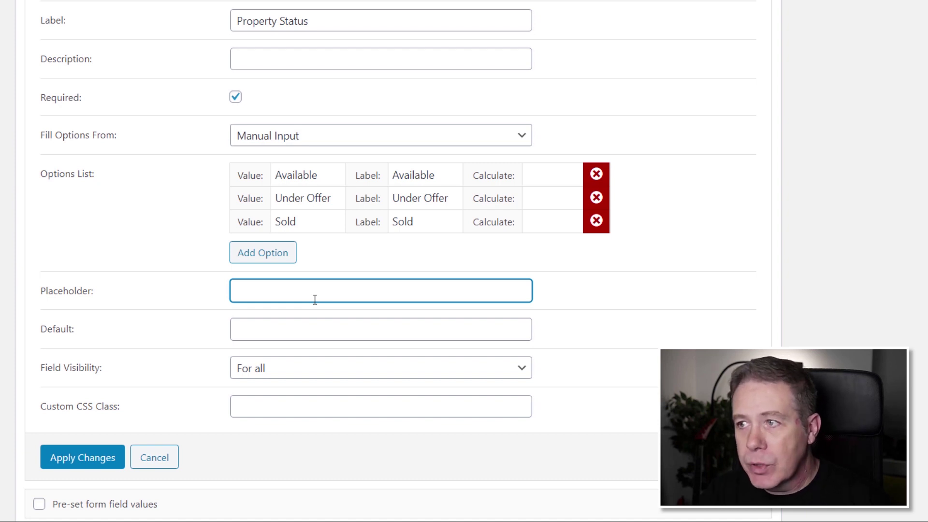
pyautogui.write('Please choose')
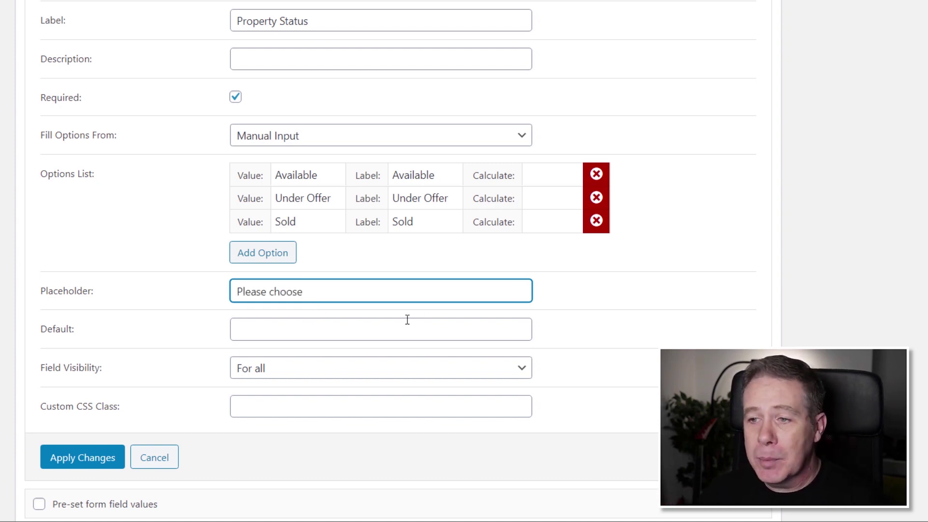
pyautogui.click(100, 466)
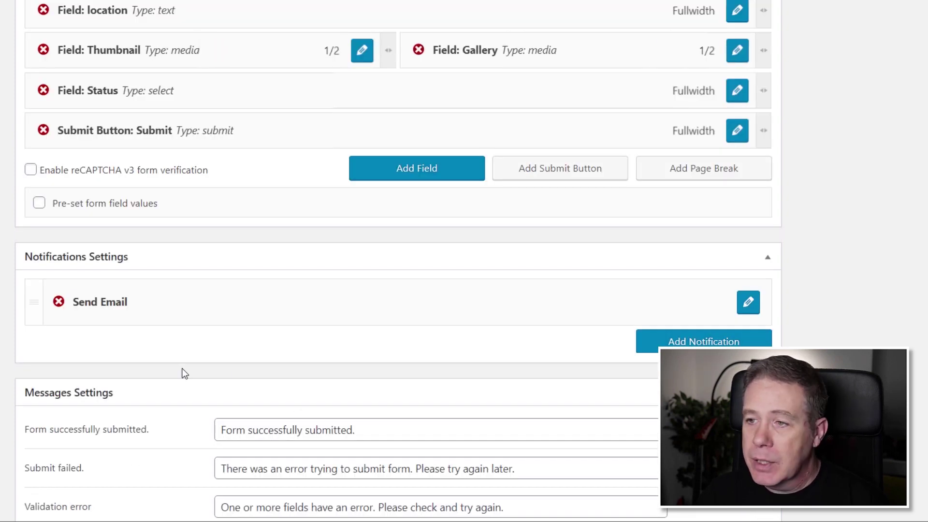
# Step: Add another form field directly above the Submit button and make it a Select field
pyautogui.click(436, 173)
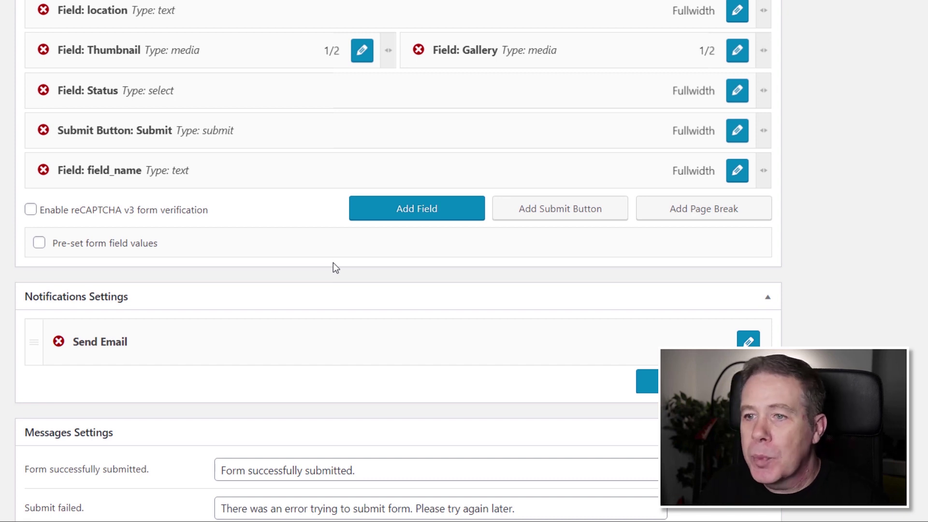
pyautogui.moveTo(226, 172)
pyautogui.mouseDown()
pyautogui.moveTo(230, 147)
pyautogui.moveTo(233, 158)
pyautogui.mouseUp()
pyautogui.click(738, 231)
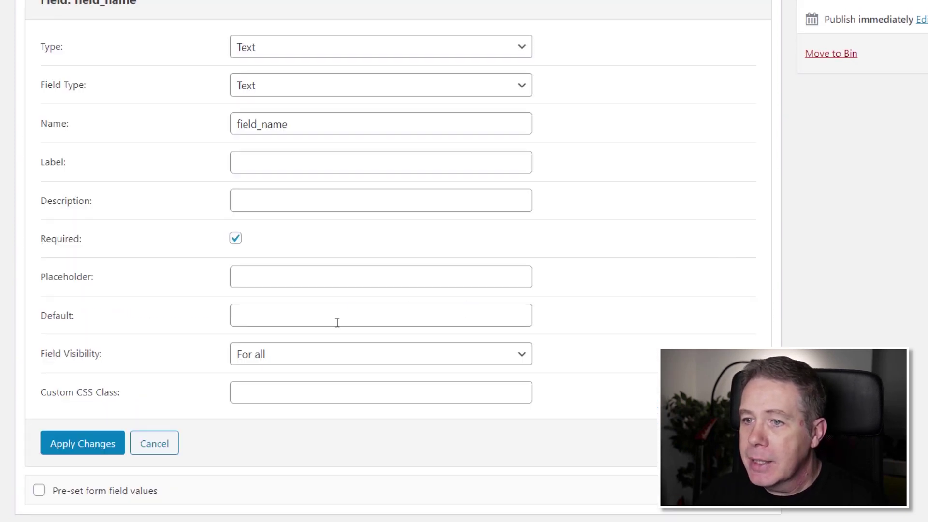
pyautogui.click(302, 51)
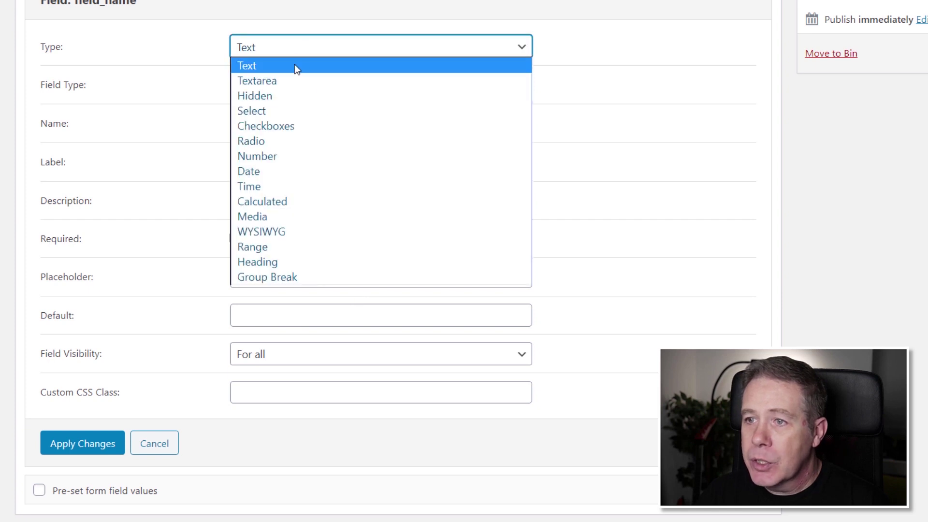
pyautogui.click(273, 115)
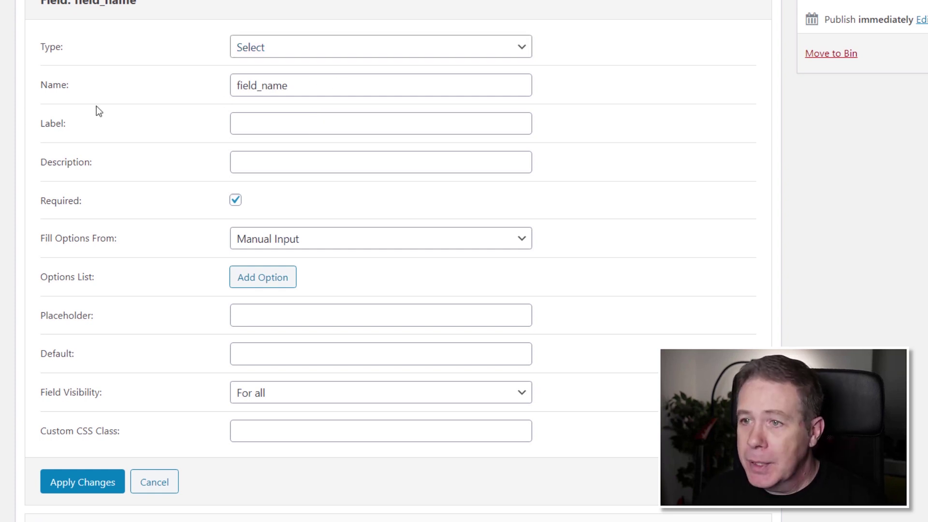
# Step: Enter "Property Type" as both the name and the label of the new select field
pyautogui.moveTo(287, 85); pyautogui.dragTo(204, 93)
pyautogui.write('Property Type')
pyautogui.click(286, 121)
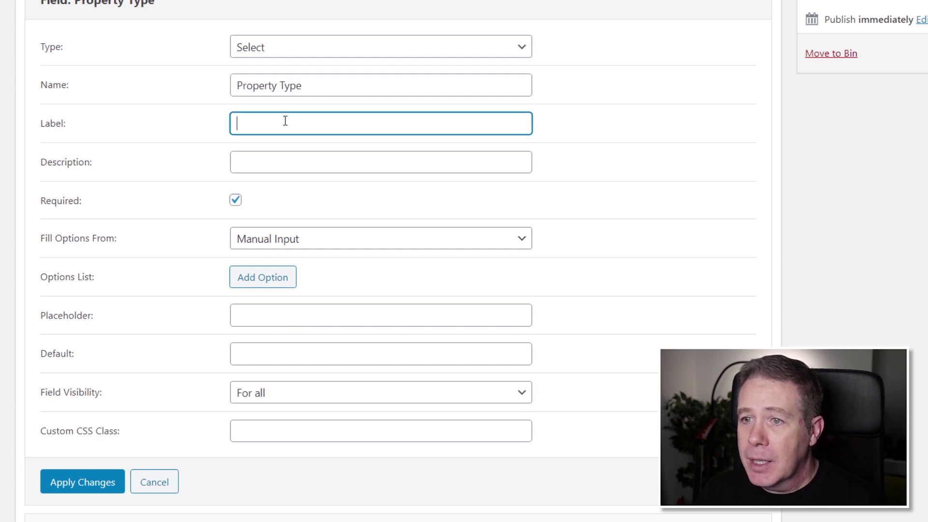
pyautogui.write('Property Type')
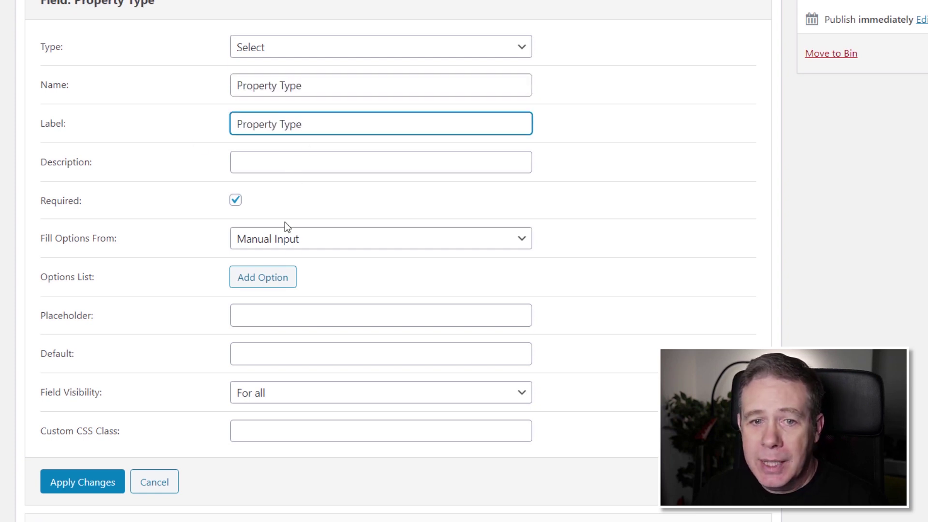
# Step: Fill the Property Type options from Terms of the Property Types taxonomy, set the placeholder to "Please Choose" and apply the changes
pyautogui.click(303, 241)
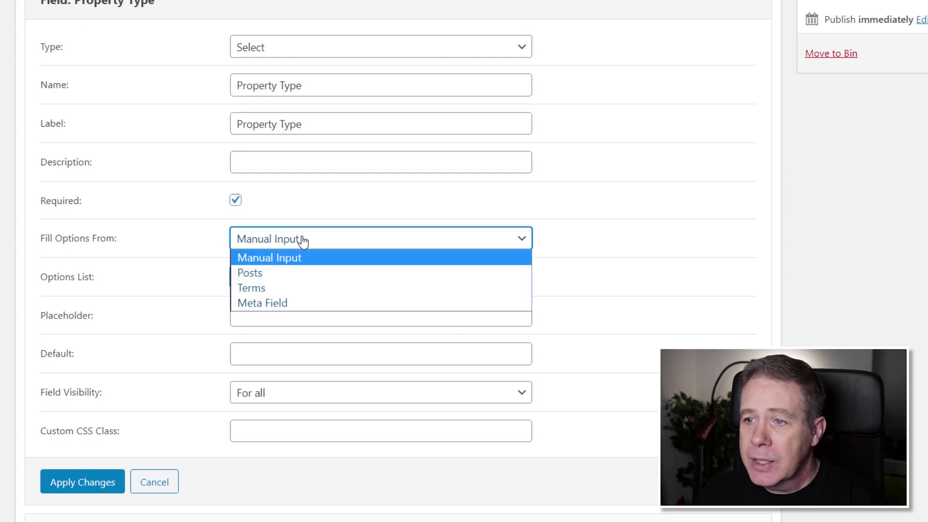
pyautogui.click(282, 289)
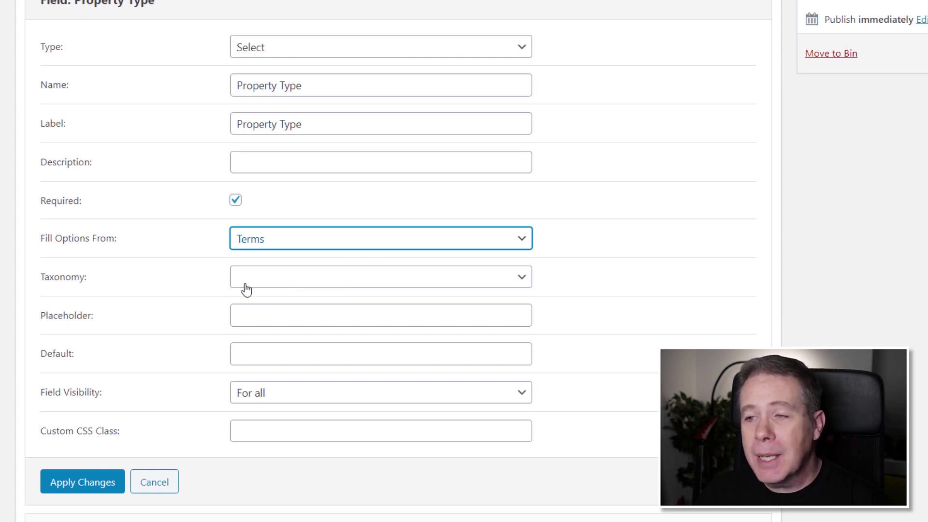
pyautogui.click(289, 280)
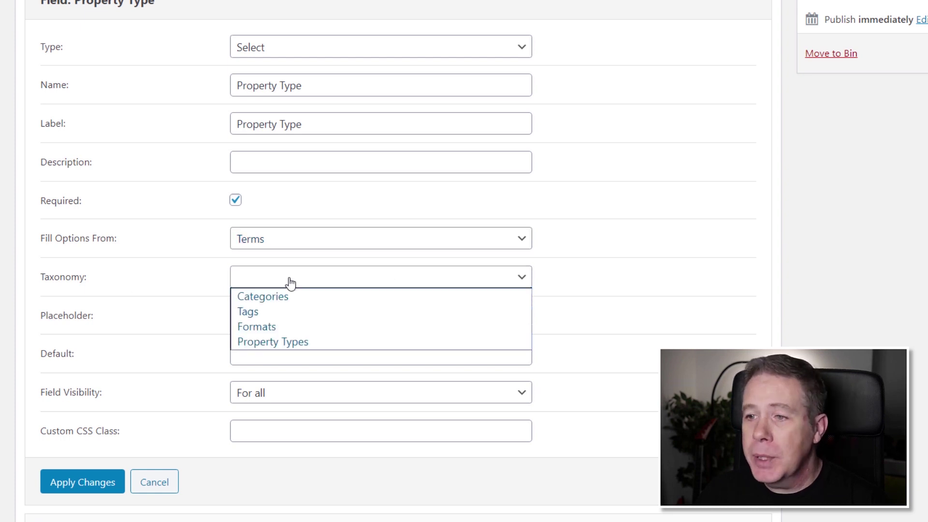
pyautogui.click(283, 342)
pyautogui.click(257, 318)
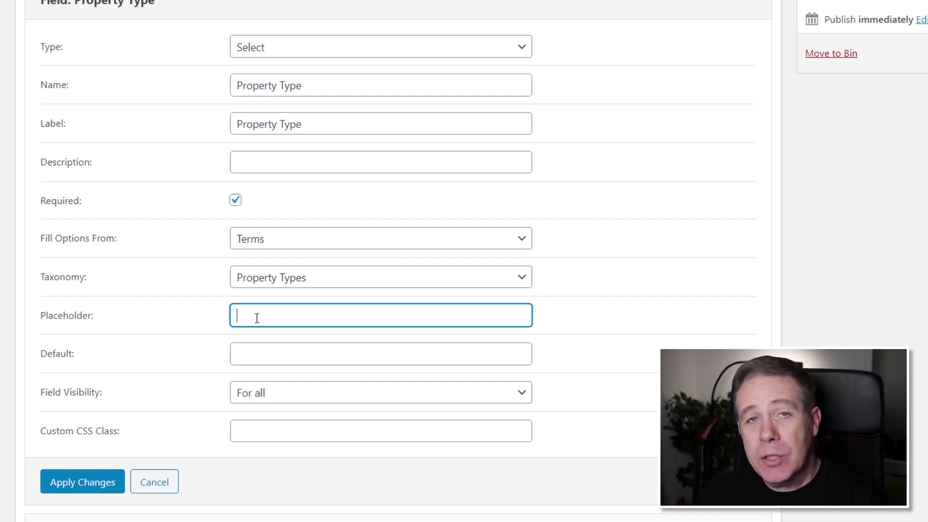
pyautogui.write('Please Choose')
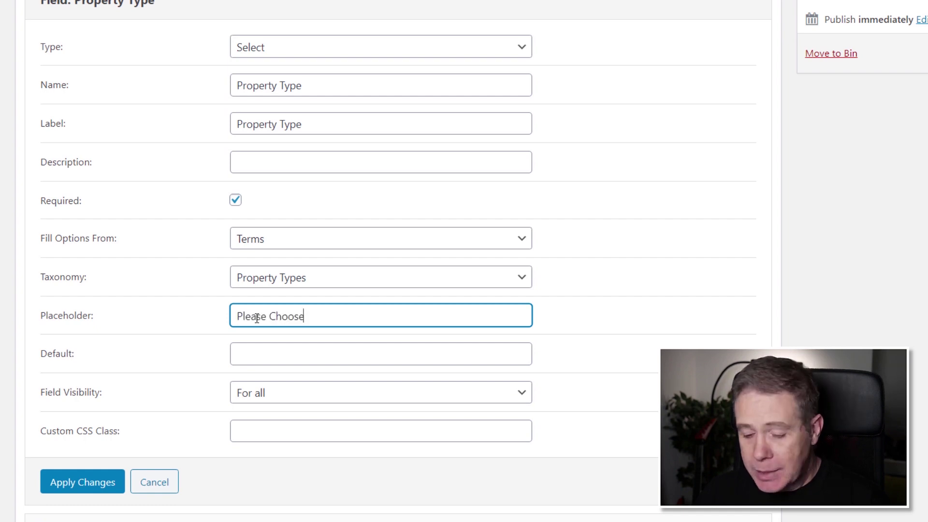
pyautogui.click(75, 492)
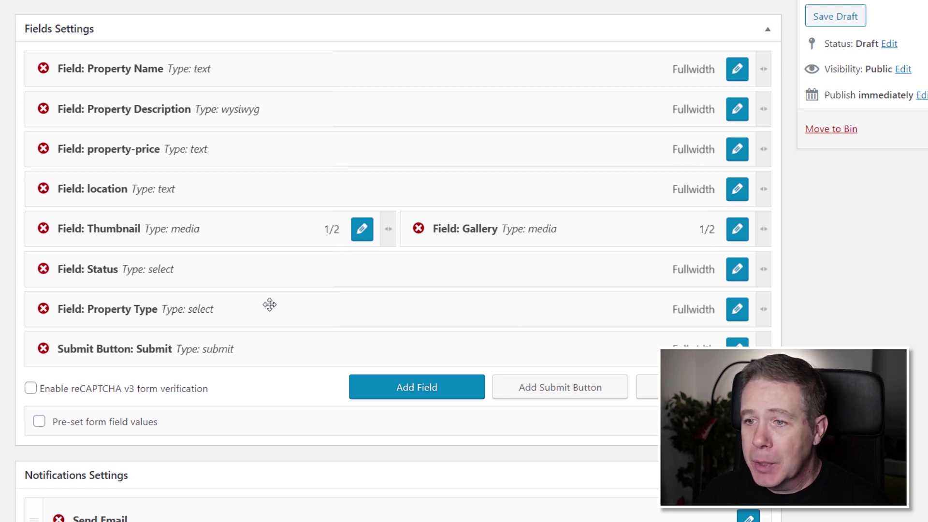
# Step: Resize the Status and Property Type fields to half width so they share one row
pyautogui.moveTo(733, 271); pyautogui.dragTo(405, 271)
pyautogui.moveTo(763, 304); pyautogui.dragTo(617, 267)
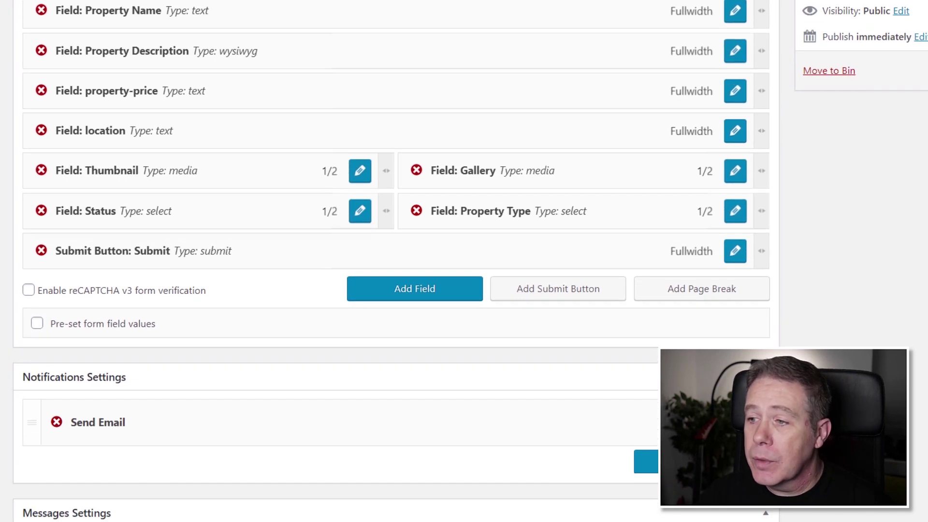
# Step: Review the default Send Email notification's type and recipient options and remove that notification from the form
pyautogui.click(746, 422)
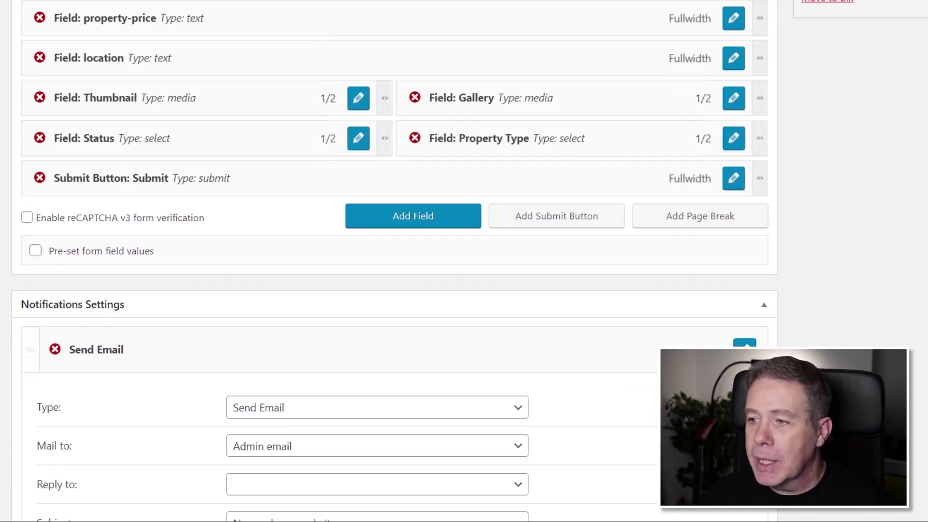
pyautogui.scroll(-5, 768, 249)
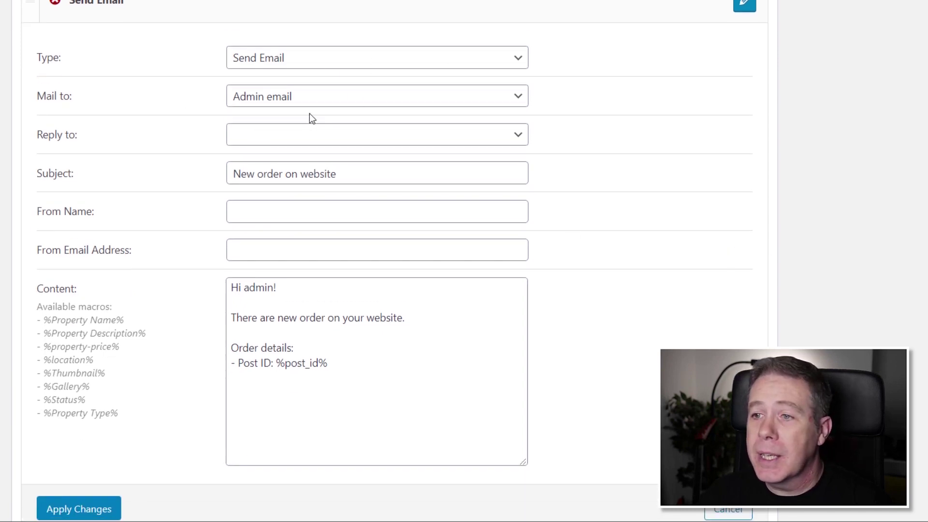
pyautogui.click(290, 59)
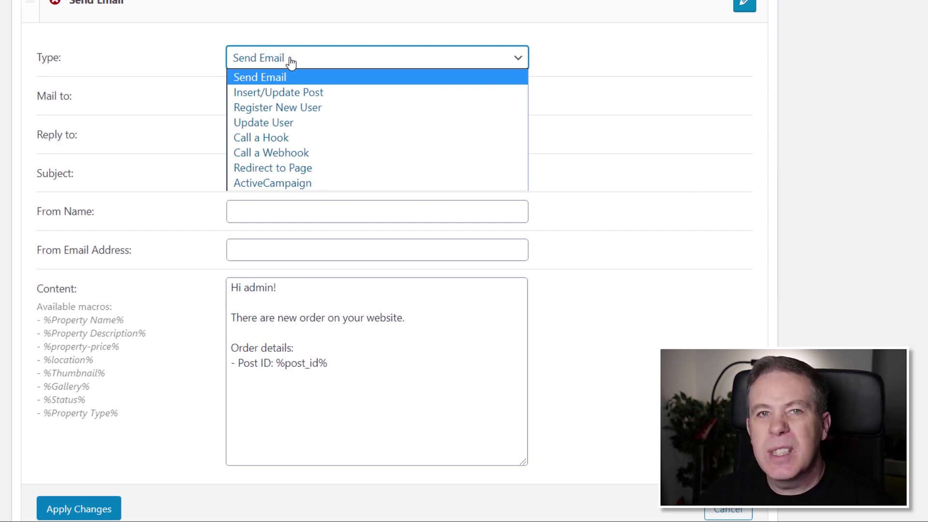
pyautogui.click(641, 59)
pyautogui.click(279, 109)
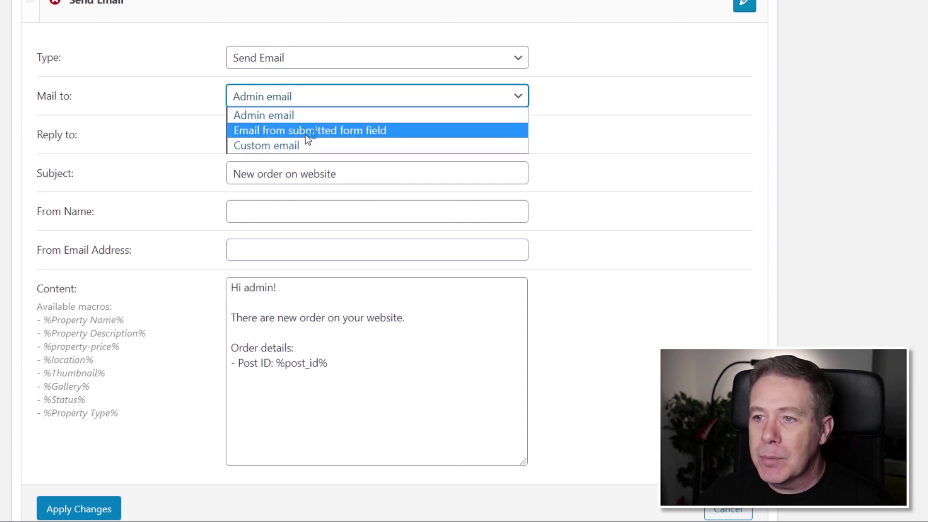
pyautogui.click(866, 89)
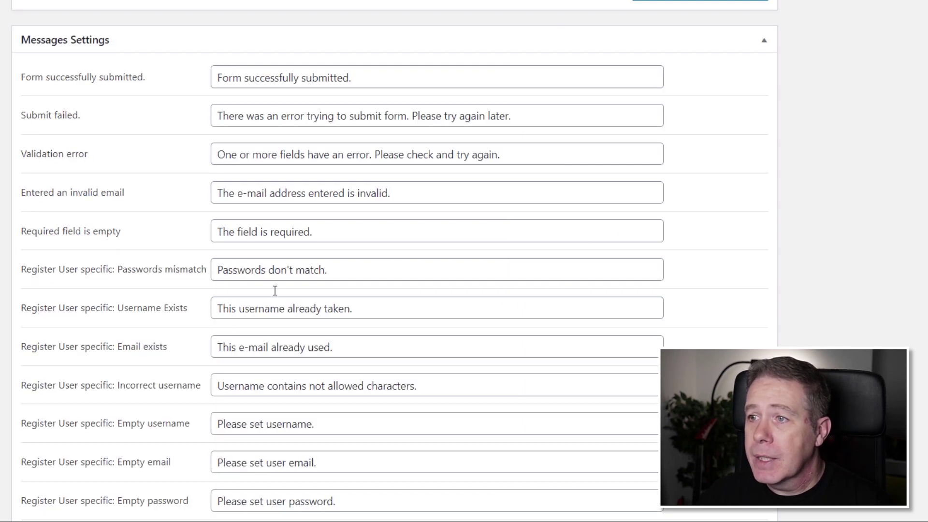
# Step: Add a new notification to the form and set its type to Insert/Update Post
pyautogui.scroll(5, 369, 337)
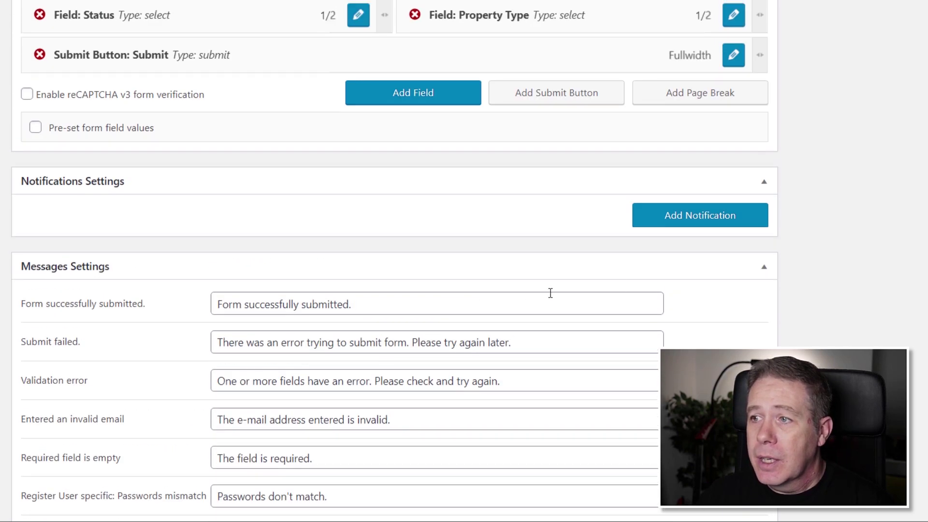
pyautogui.click(687, 225)
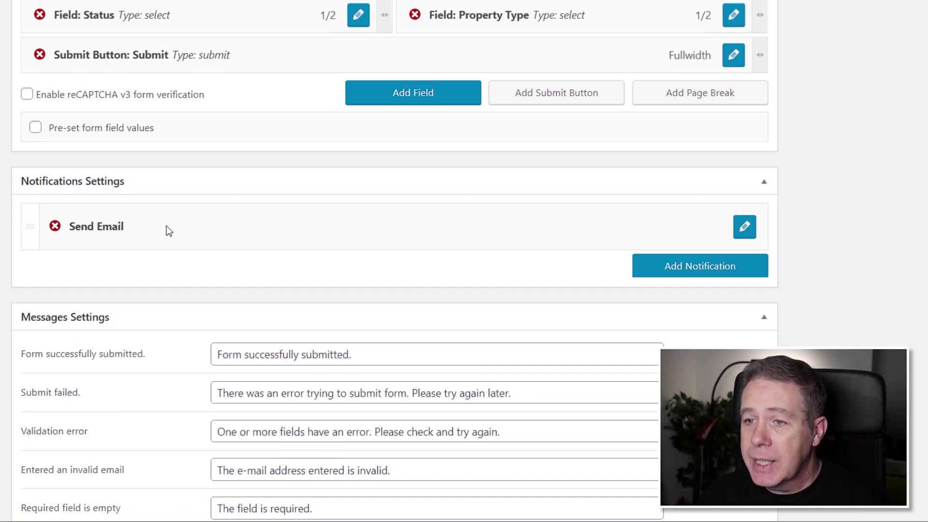
pyautogui.click(745, 227)
pyautogui.click(326, 292)
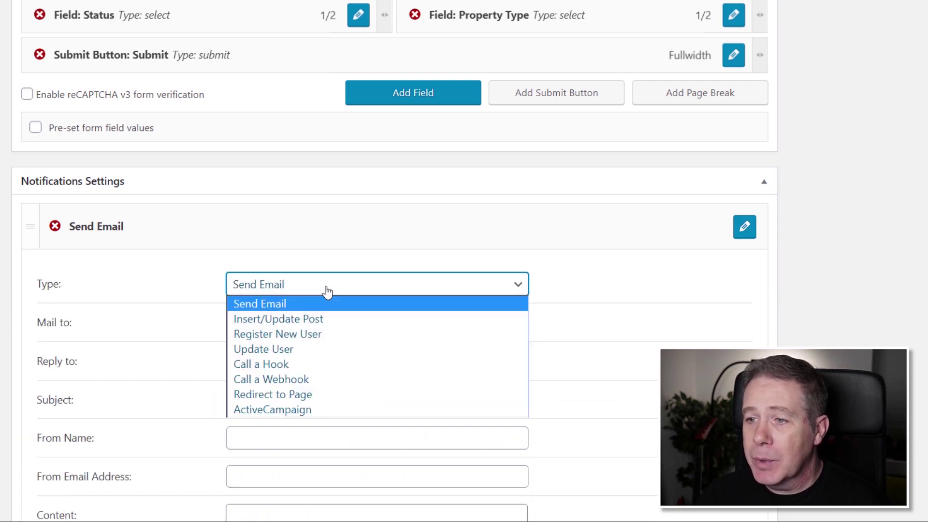
pyautogui.click(314, 321)
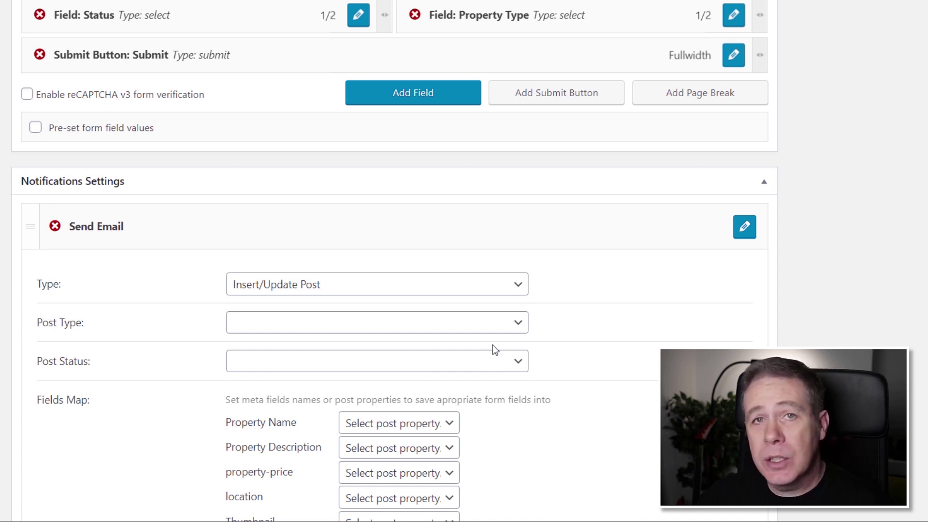
# Step: Set the notification's post type to Properties and its post status to Pending Review
pyautogui.click(505, 324)
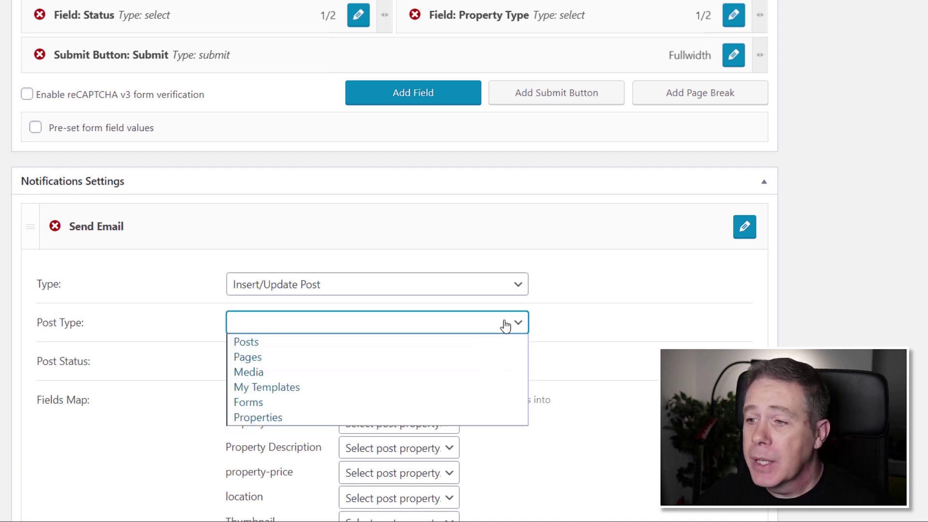
pyautogui.click(270, 418)
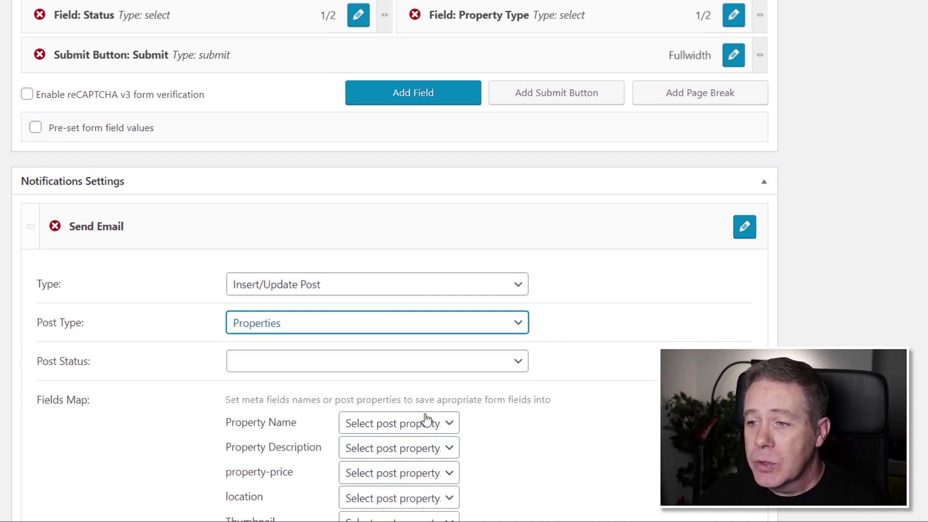
pyautogui.click(329, 370)
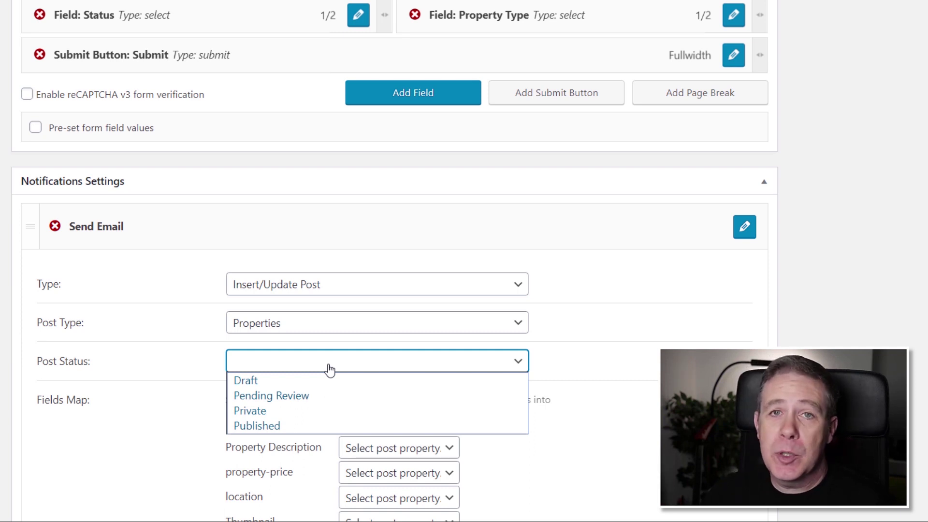
pyautogui.click(311, 396)
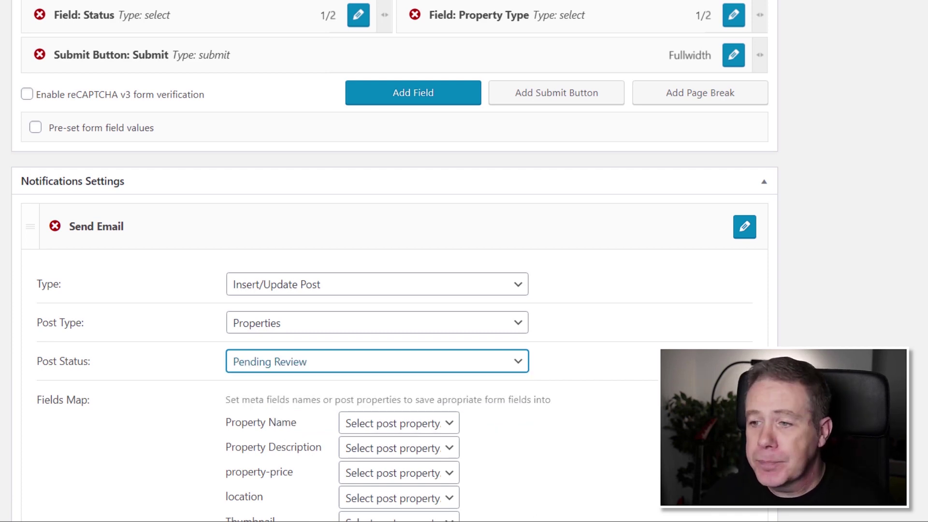
# Step: In the fields map, assign Property Name to Post Title and Property Description to Post Content
pyautogui.scroll(-3, 386, 290)
pyautogui.scroll(-1, 386, 290)
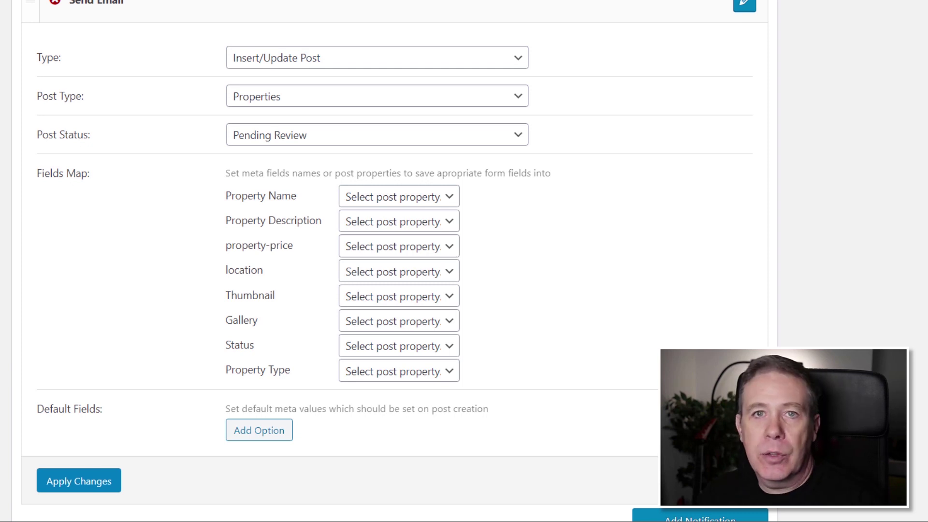
pyautogui.click(366, 199)
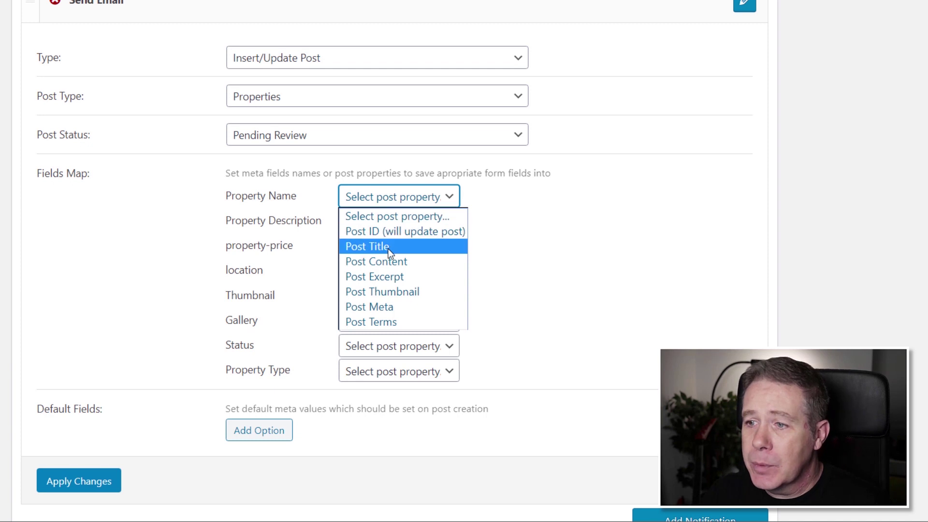
pyautogui.click(389, 249)
pyautogui.click(358, 222)
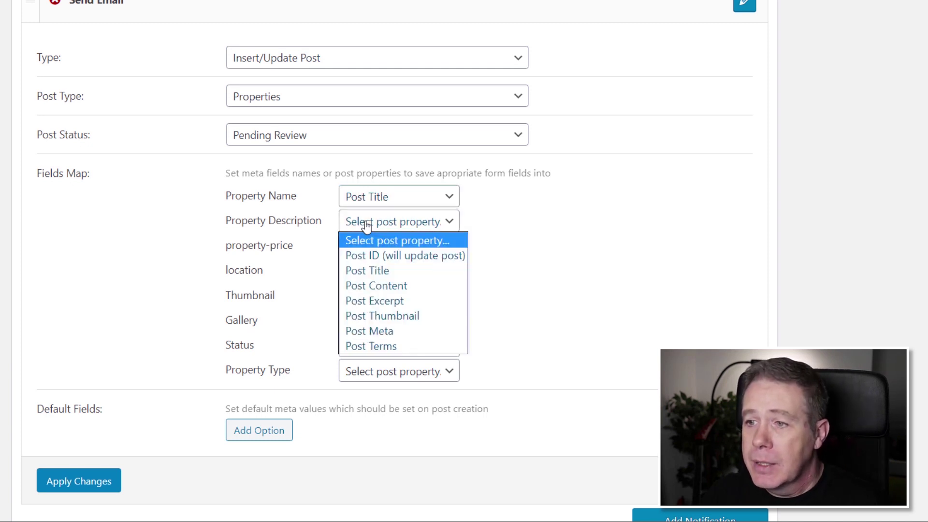
pyautogui.click(376, 286)
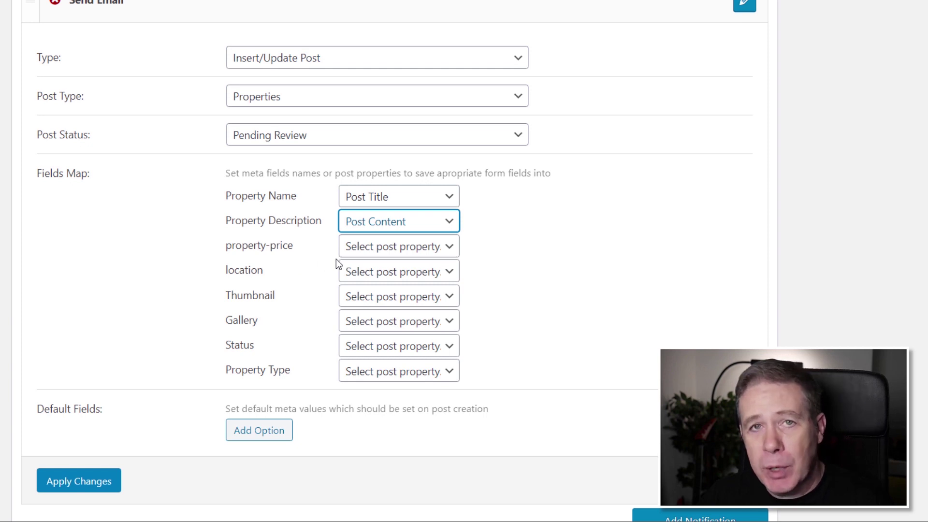
# Step: In the fields map, assign Thumbnail to Post Thumbnail and property-price to Post Meta
pyautogui.click(406, 297)
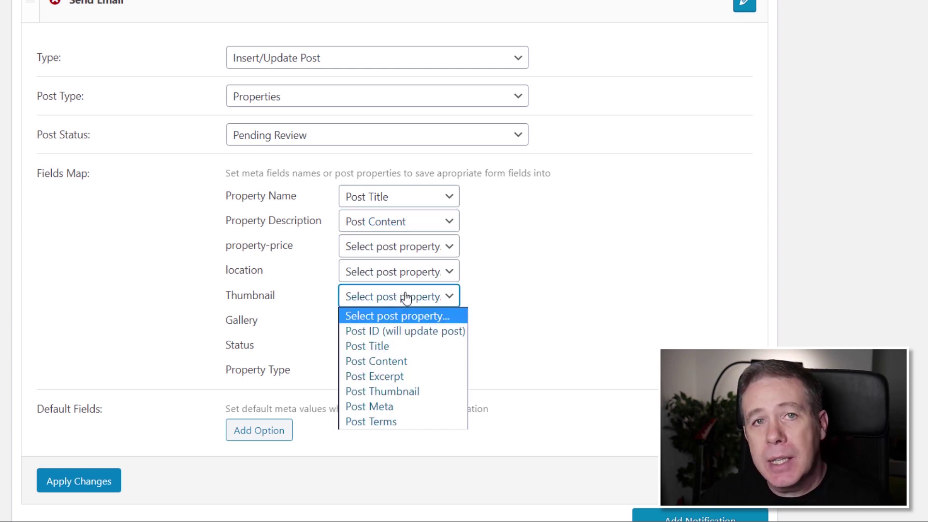
pyautogui.click(399, 392)
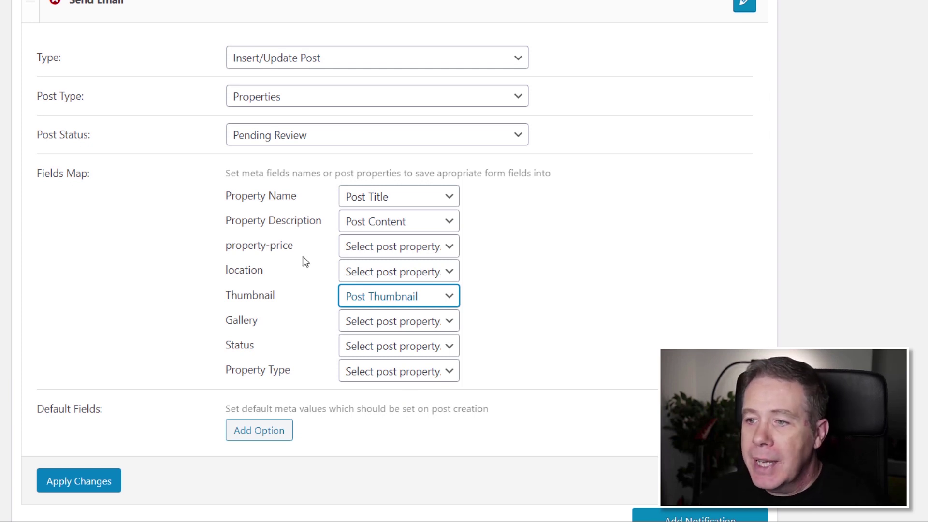
pyautogui.click(387, 249)
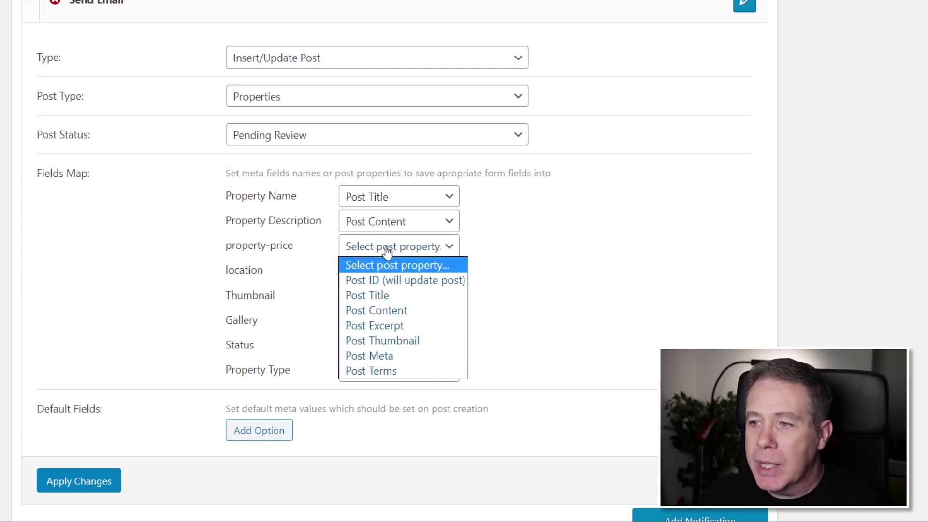
pyautogui.click(396, 356)
pyautogui.click(498, 247)
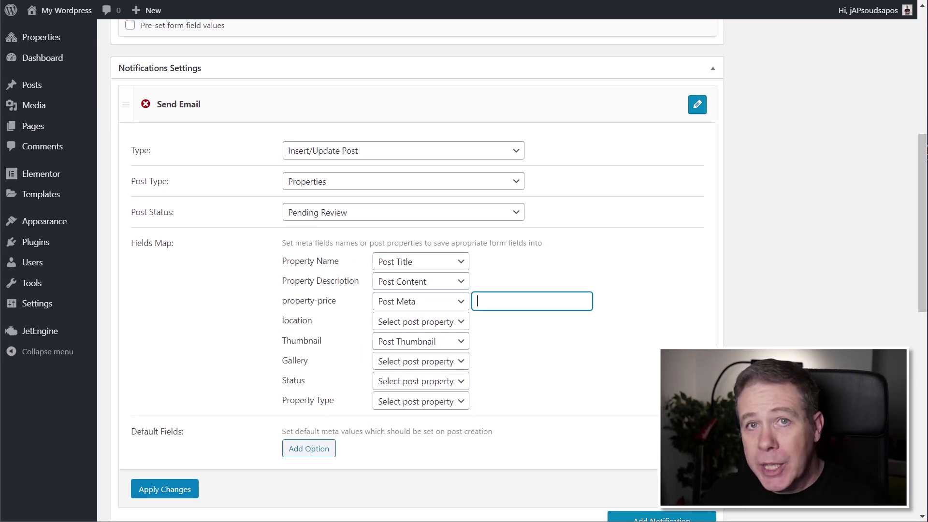
# Step: Open the Properties custom post type in JetEngine and look up the names of its meta fields
pyautogui.moveTo(47, 337)
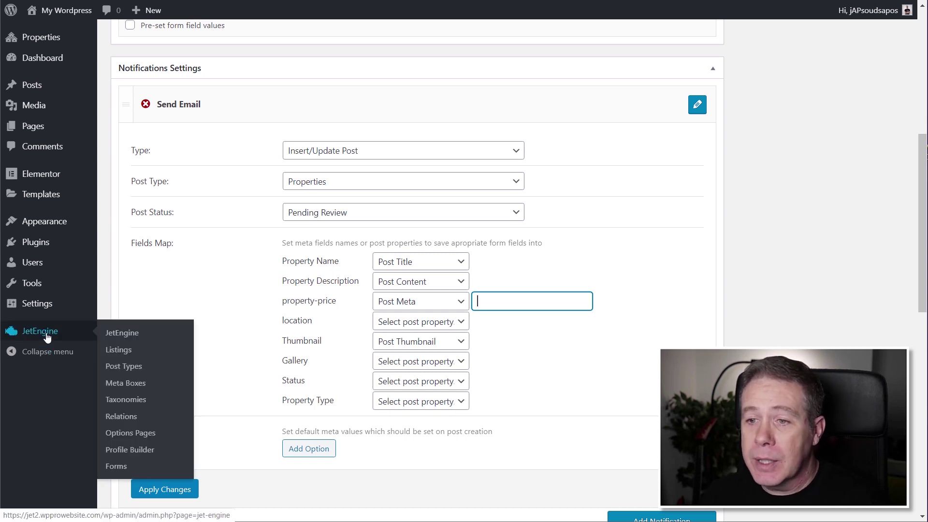
pyautogui.click(132, 372)
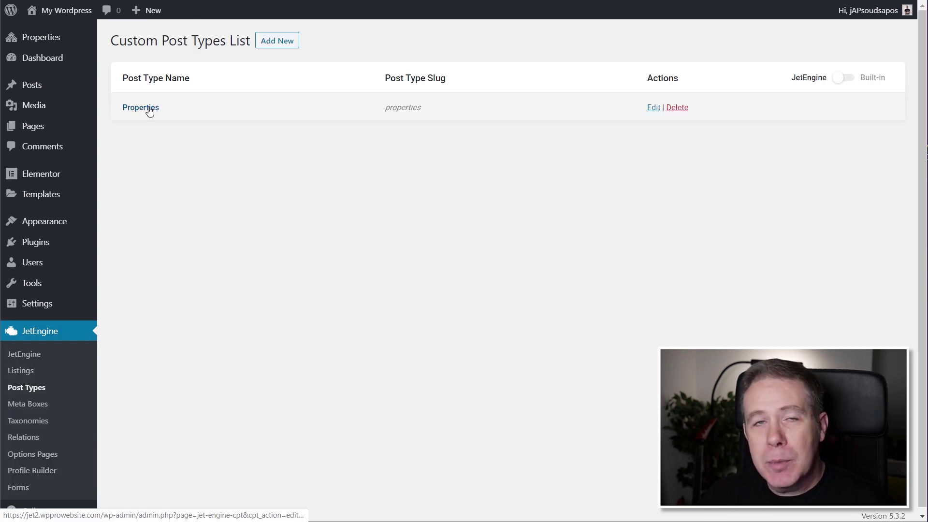
pyautogui.click(150, 109)
pyautogui.scroll(-3, 345, 323)
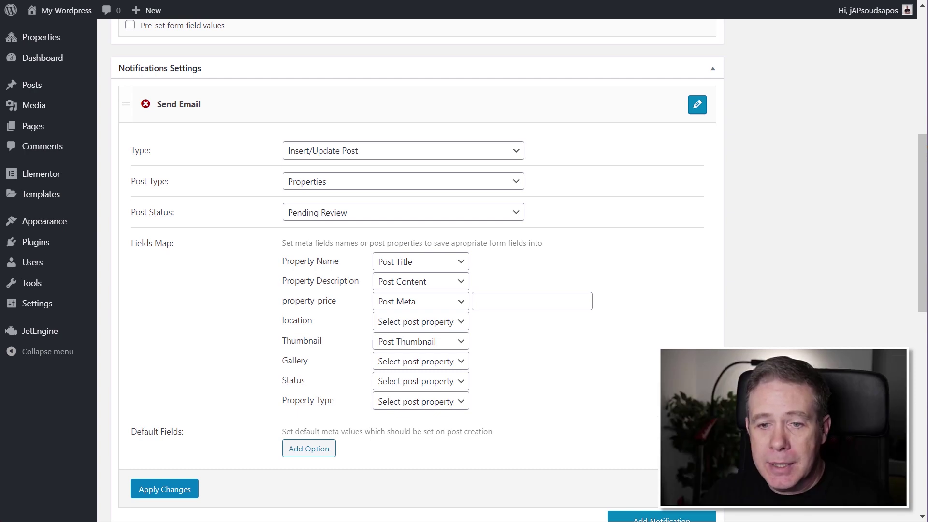
# Step: Enter property-price as the price's meta key, and map location to Post Meta with the key location
pyautogui.click(515, 303)
pyautogui.write('property-price')
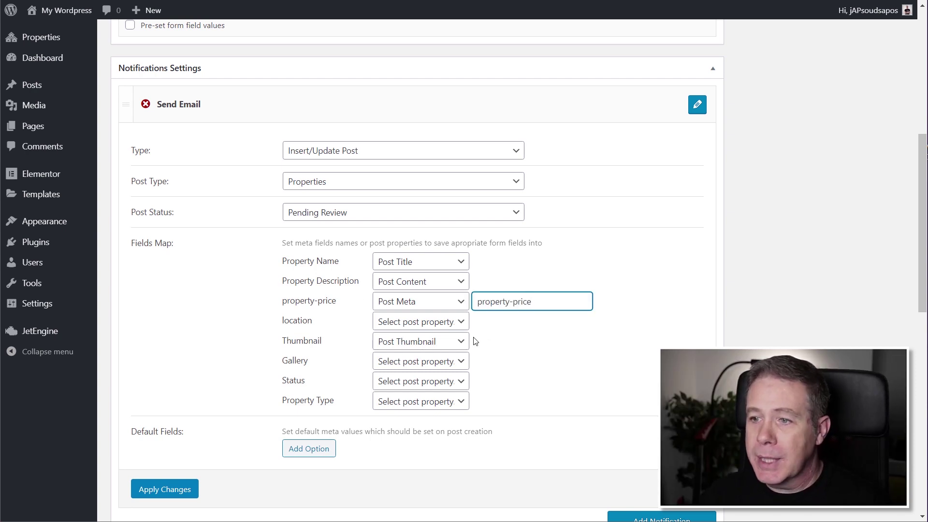
pyautogui.click(465, 325)
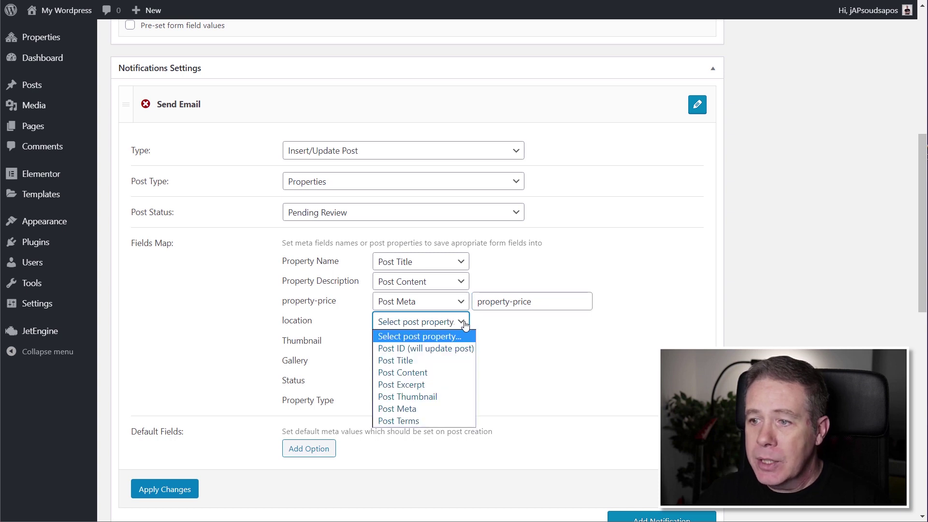
pyautogui.click(721, 319)
pyautogui.click(439, 326)
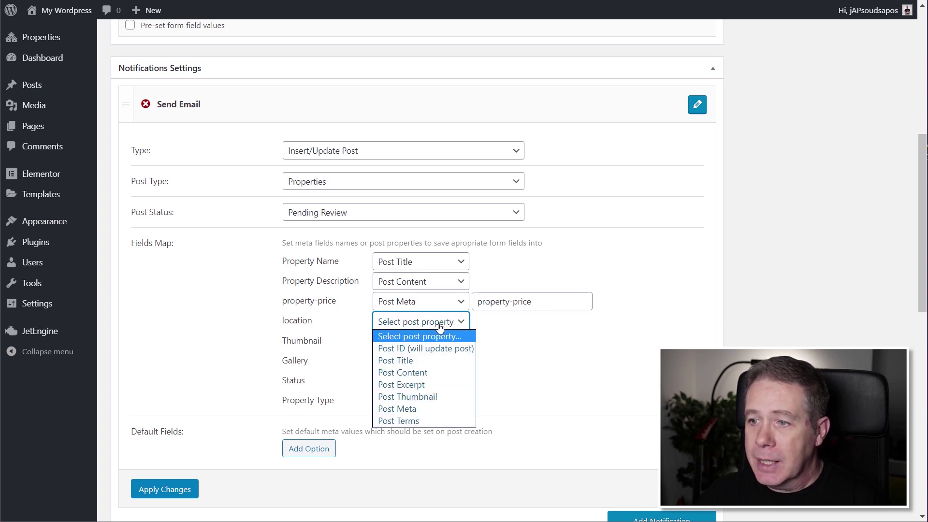
pyautogui.click(423, 409)
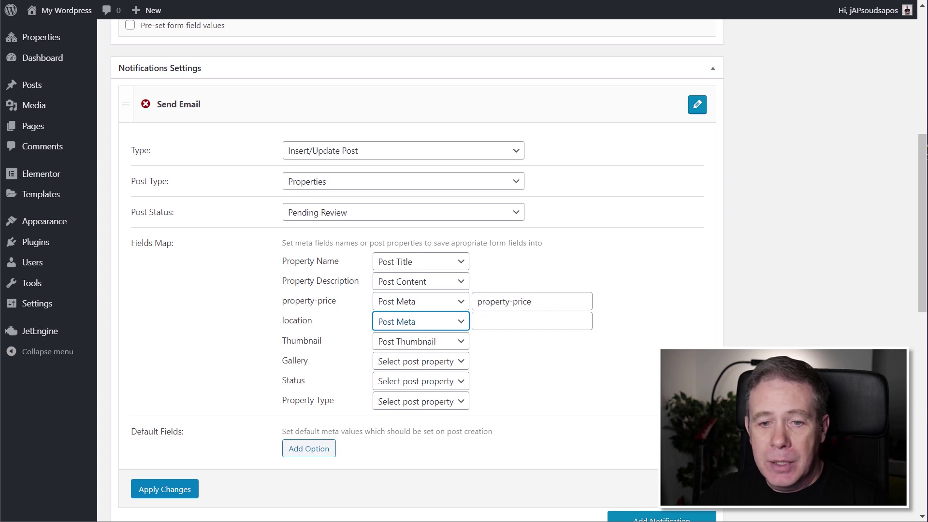
pyautogui.click(519, 325)
pyautogui.write('location')
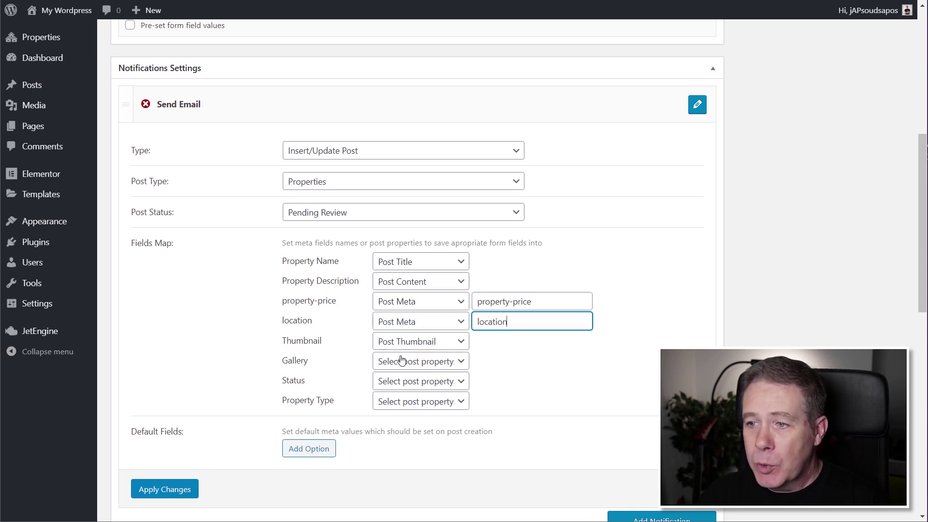
# Step: Map Gallery to Post Meta with the key gallery, and Status to Post Meta with the key property-status
pyautogui.click(434, 368)
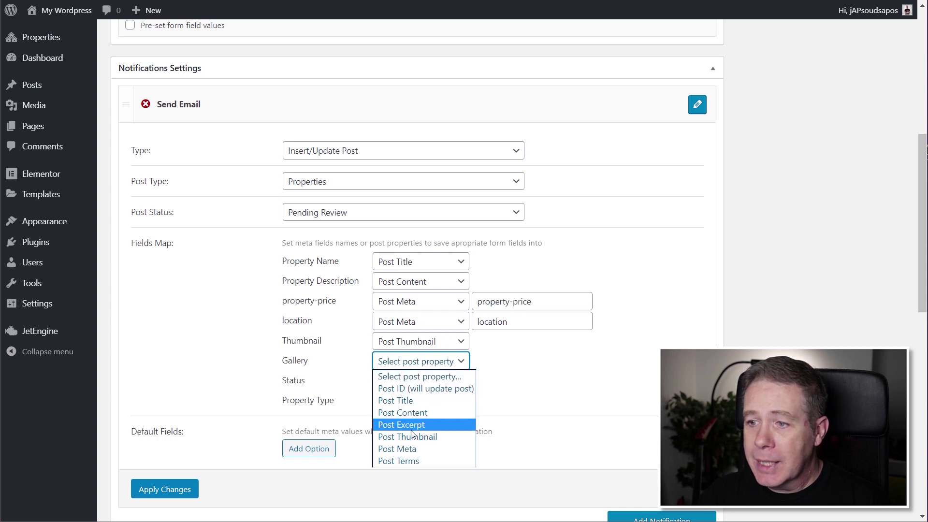
pyautogui.click(407, 450)
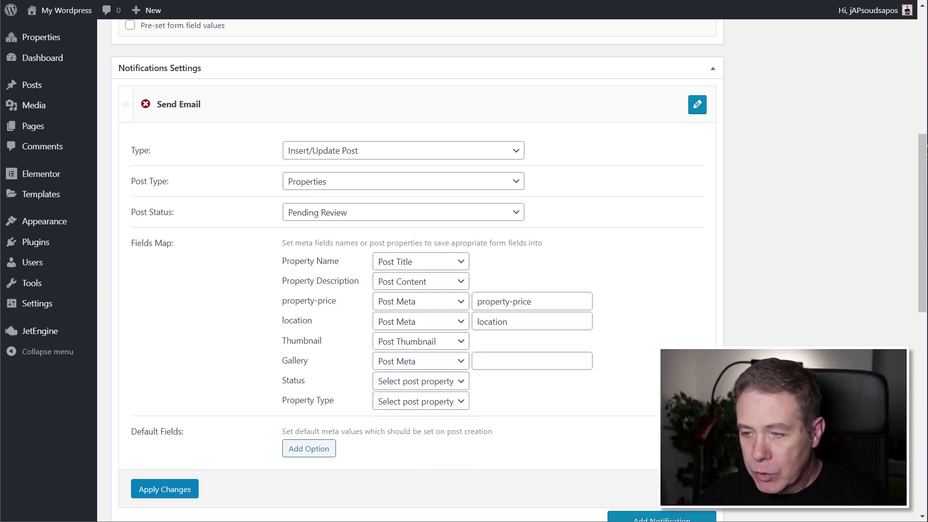
pyautogui.click(510, 359)
pyautogui.write('gallery')
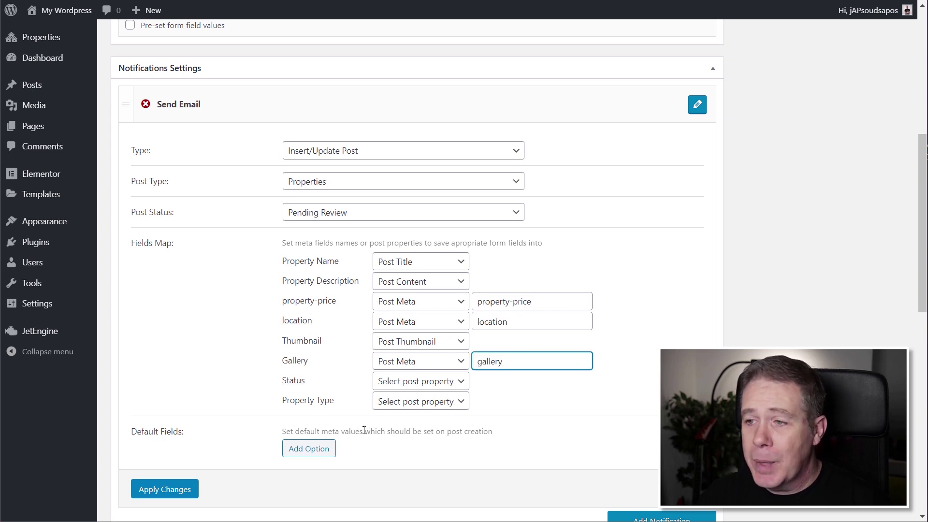
pyautogui.click(437, 382)
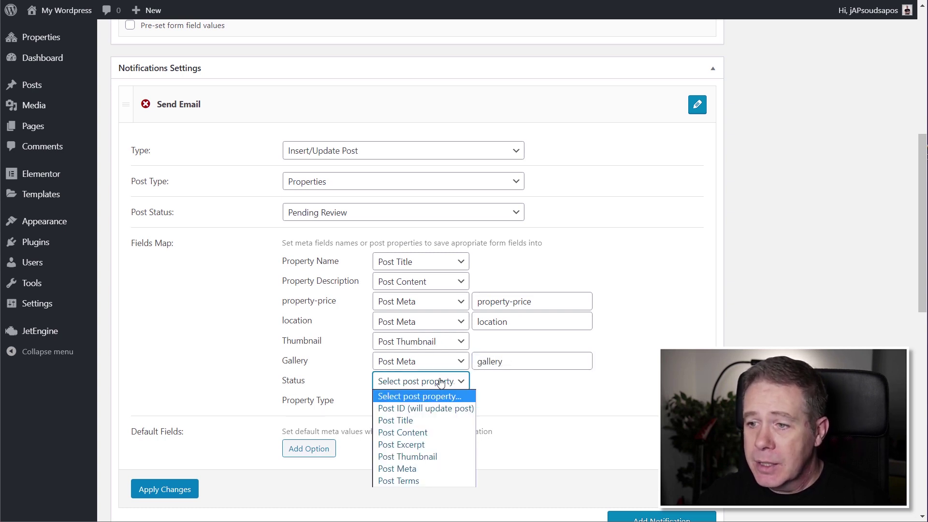
pyautogui.click(404, 468)
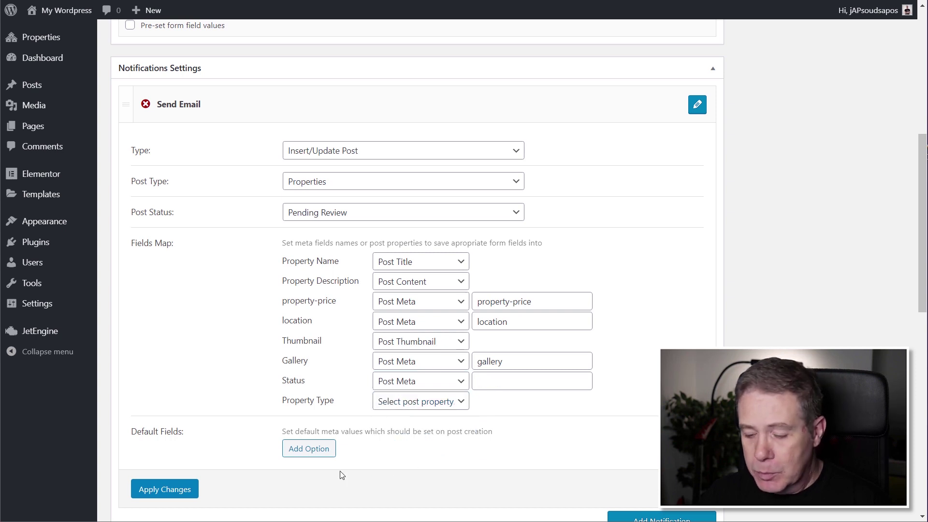
pyautogui.click(532, 382)
pyautogui.write('property-status')
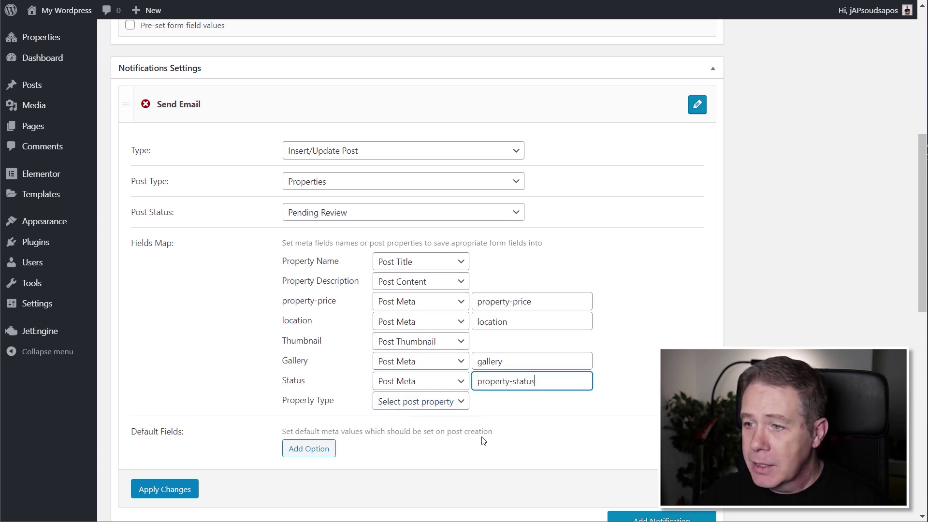
# Step: Map Property Type to Post Terms with the Property Types taxonomy and apply the notification changes
pyautogui.click(454, 409)
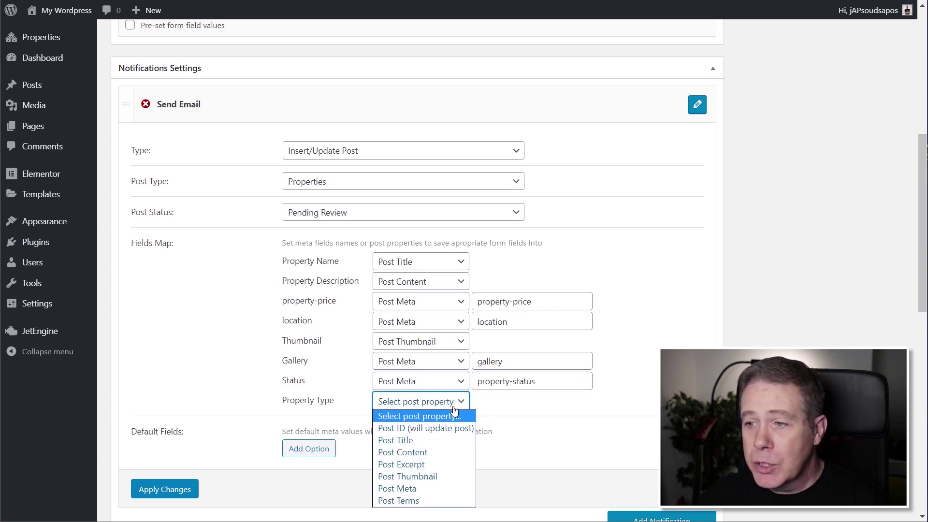
pyautogui.click(397, 501)
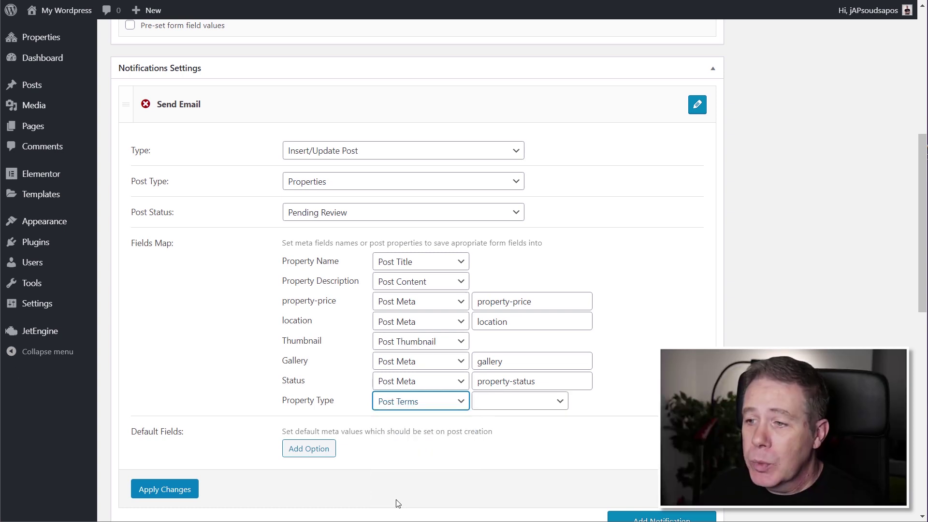
pyautogui.click(519, 405)
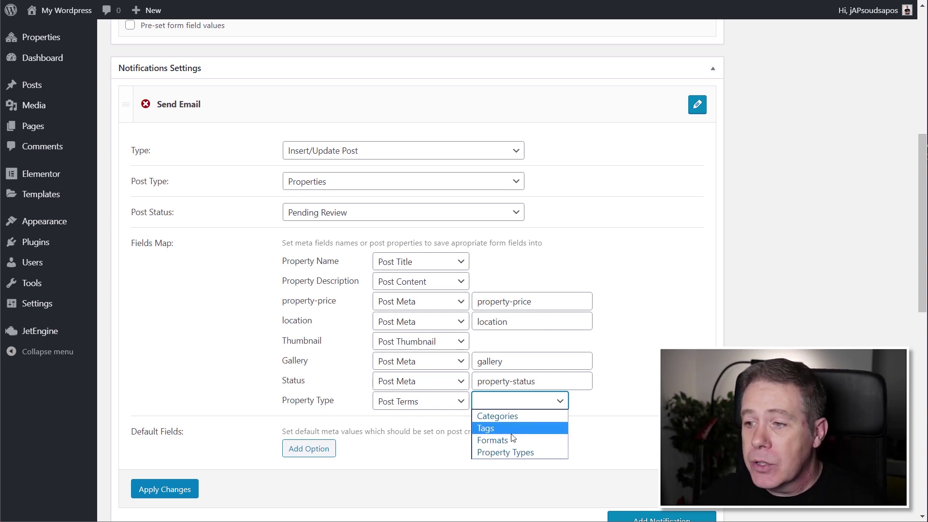
pyautogui.click(508, 452)
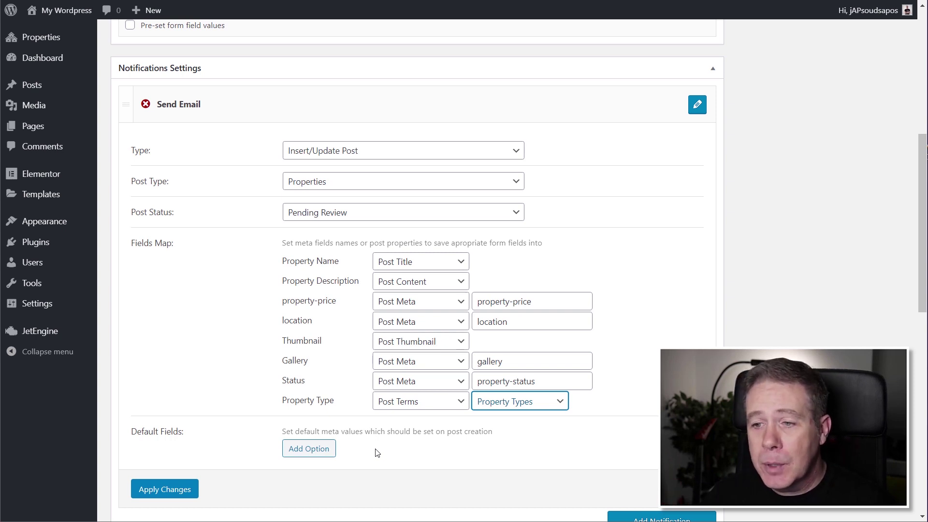
pyautogui.scroll(-1, 360, 439)
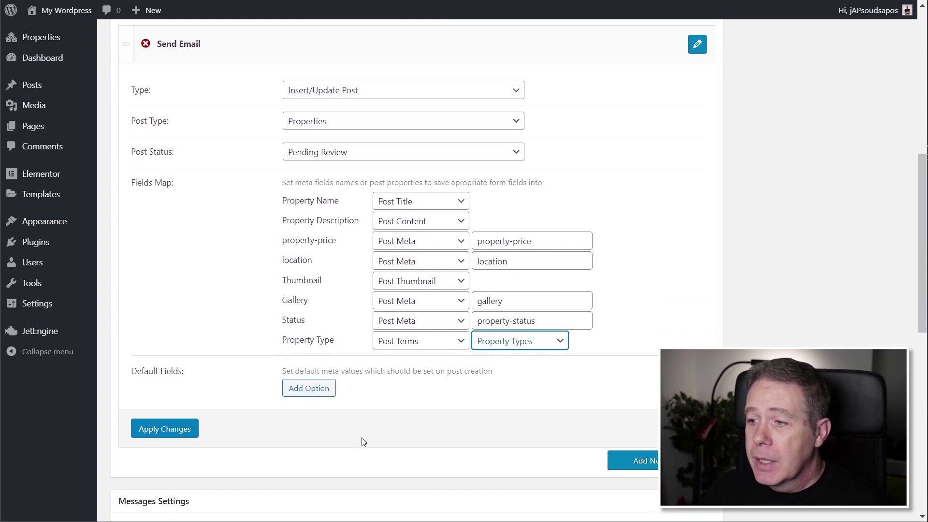
pyautogui.click(190, 434)
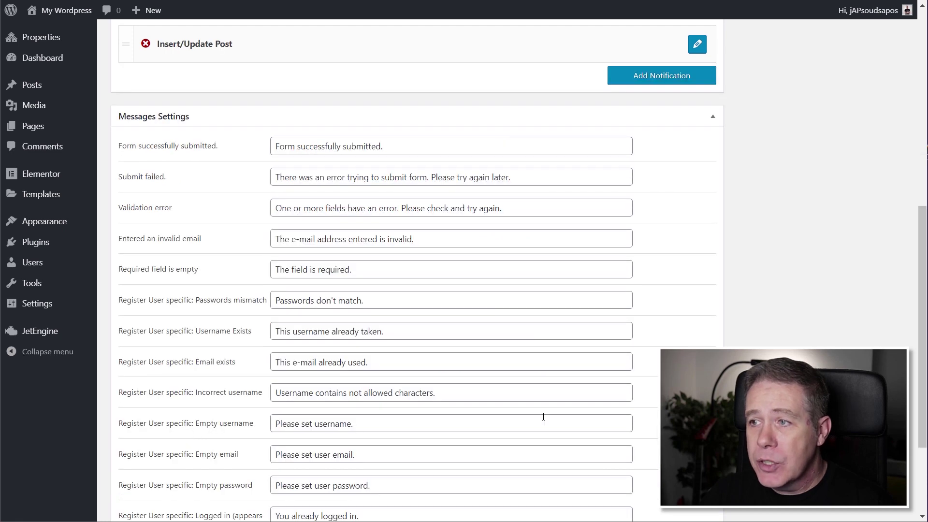
# Step: Publish the Add Property form and reload the front-end account page to check it
pyautogui.scroll(3, 553, 415)
pyautogui.scroll(4, 553, 414)
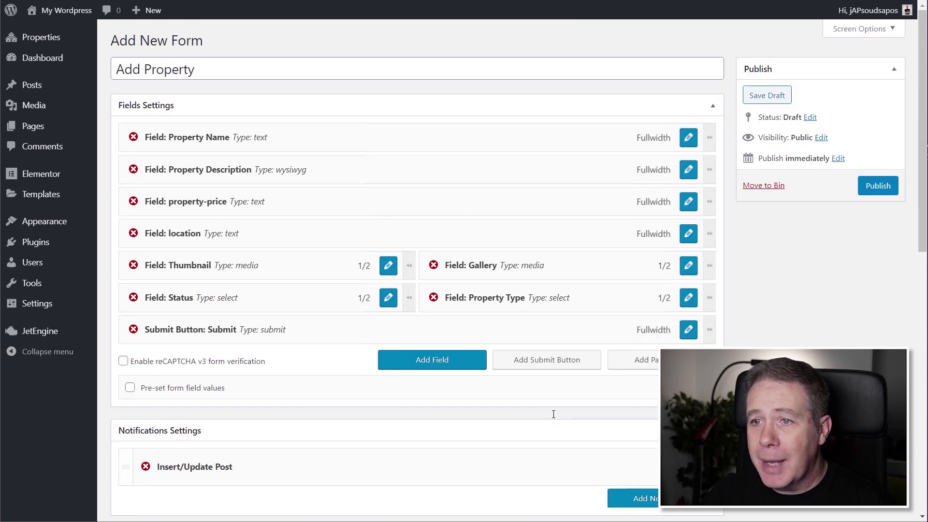
pyautogui.click(877, 186)
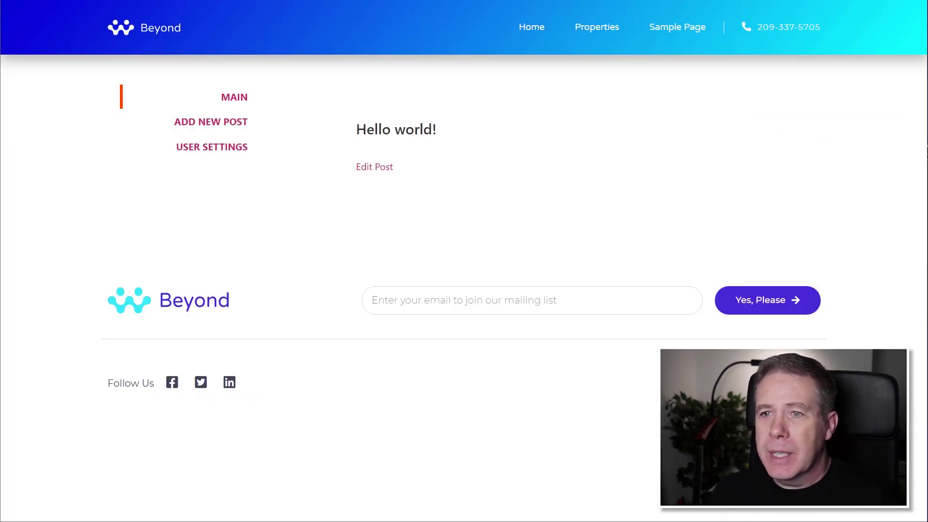
pyautogui.press('F5')
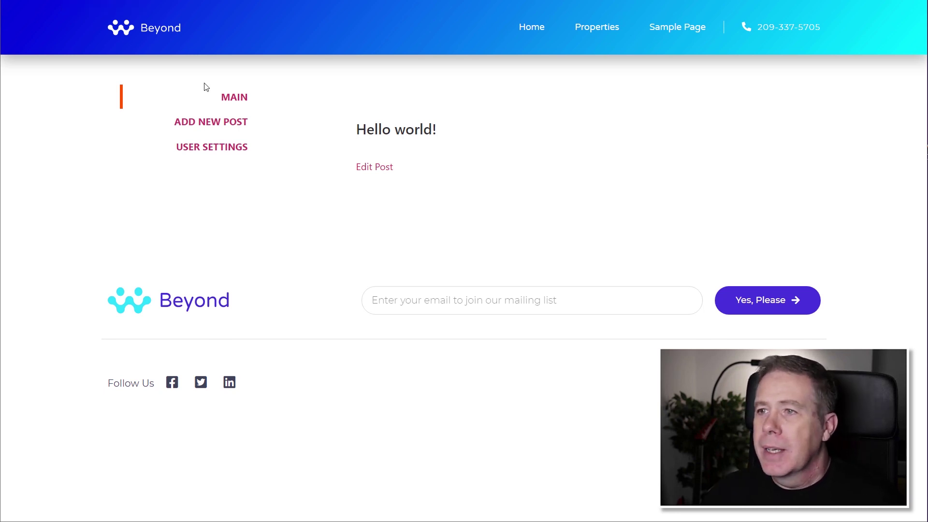
pyautogui.hotkey('ctrl', 'Tab')
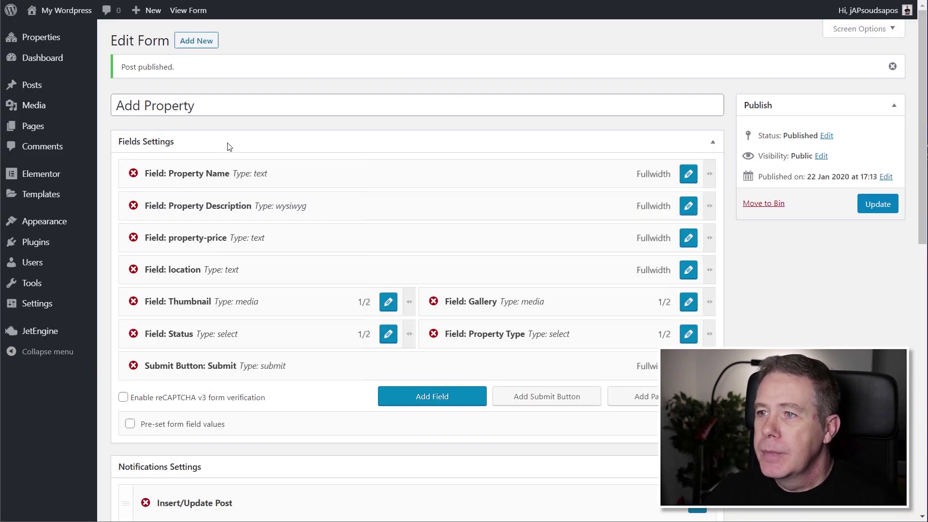
# Step: Create a new saved Elementor template of type Page named Add Property
pyautogui.moveTo(47, 202)
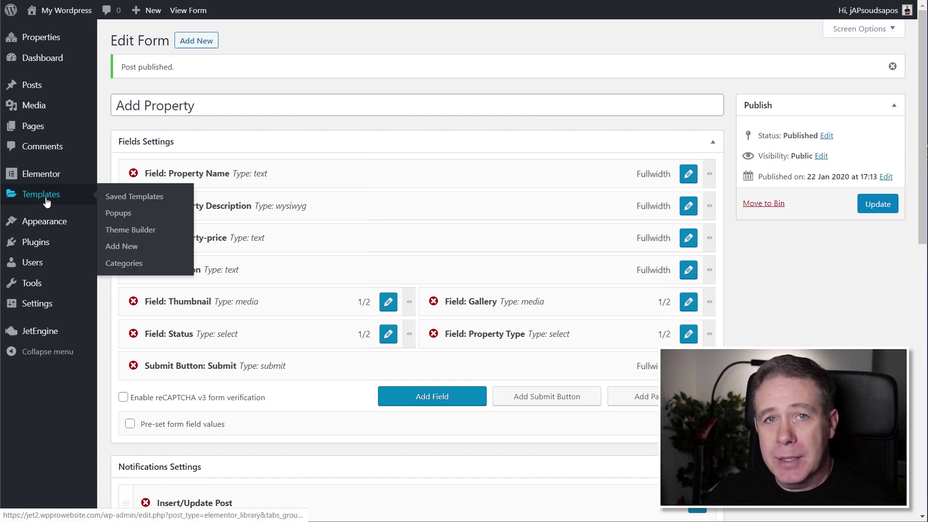
pyautogui.click(117, 197)
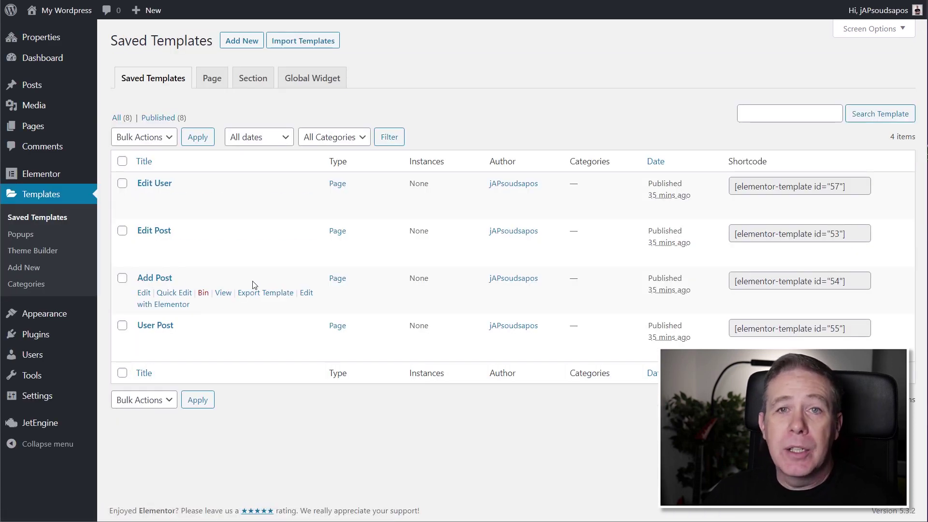
pyautogui.click(250, 44)
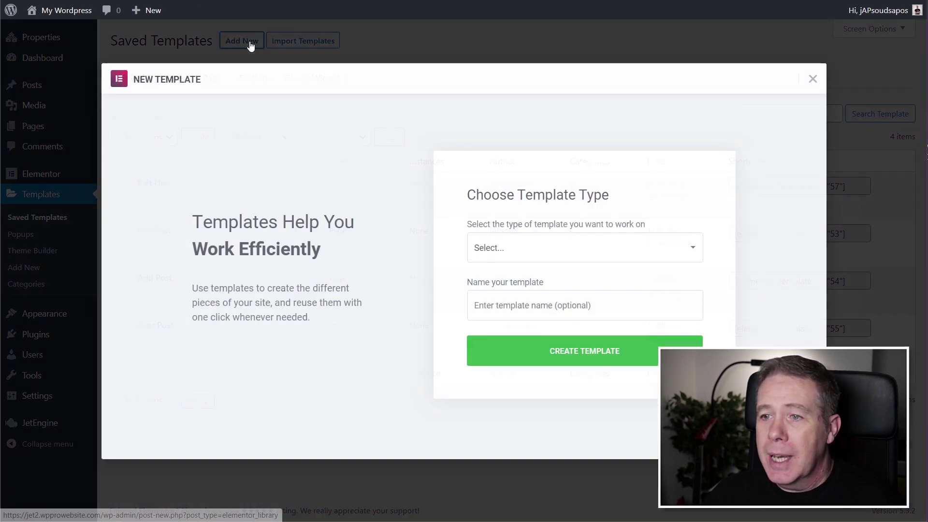
pyautogui.click(545, 250)
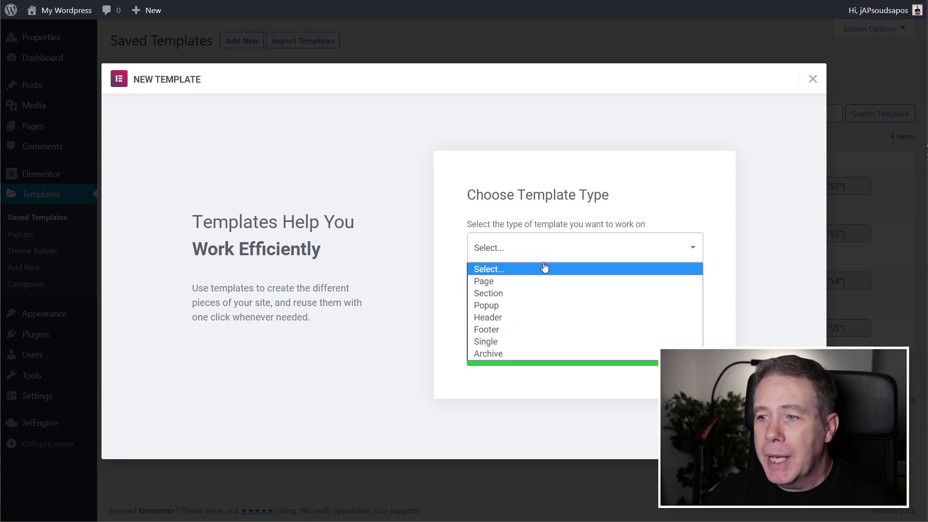
pyautogui.click(531, 281)
pyautogui.click(555, 303)
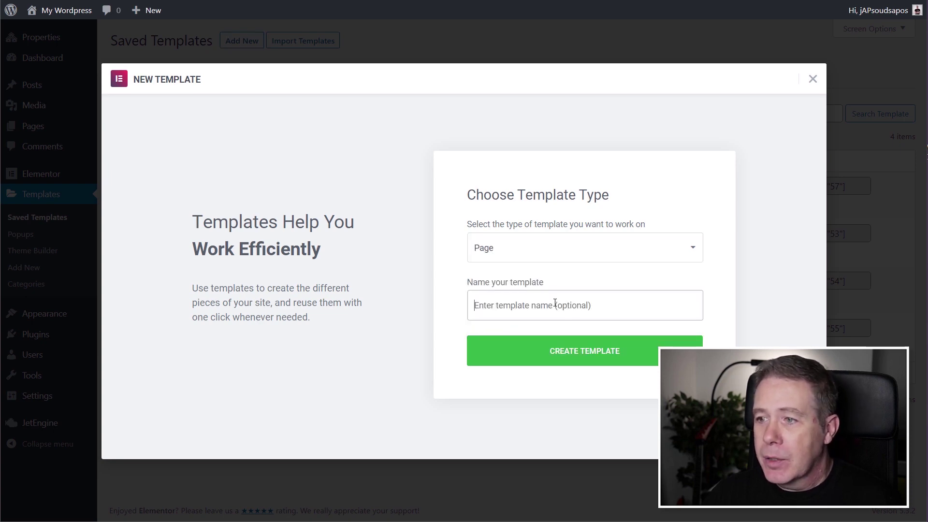
pyautogui.write('Add Property')
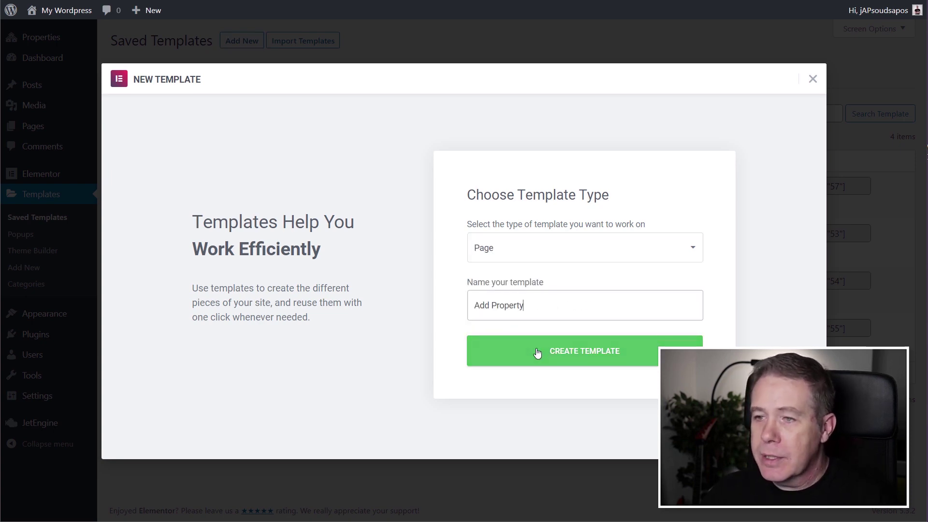
pyautogui.click(582, 356)
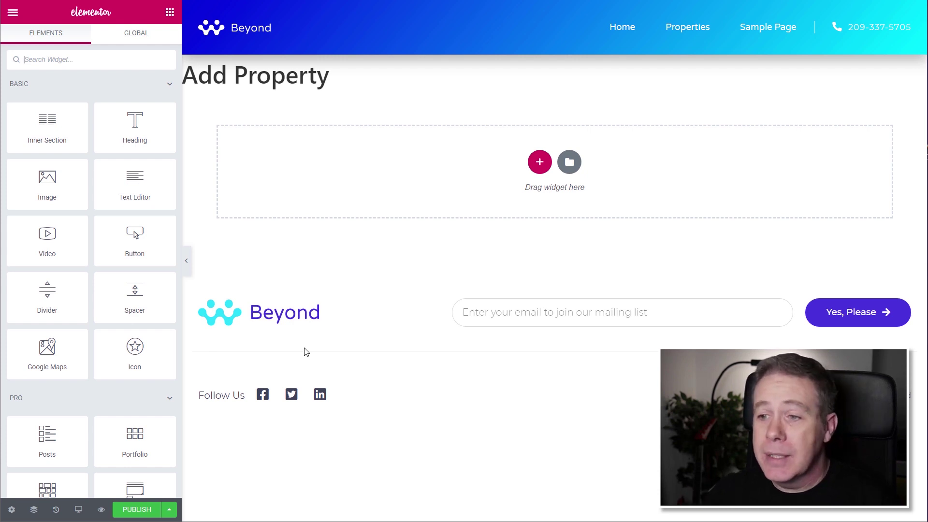
# Step: Hide the Add Property template's page title and place the JetEngine Form widget in the empty content area
pyautogui.click(14, 510)
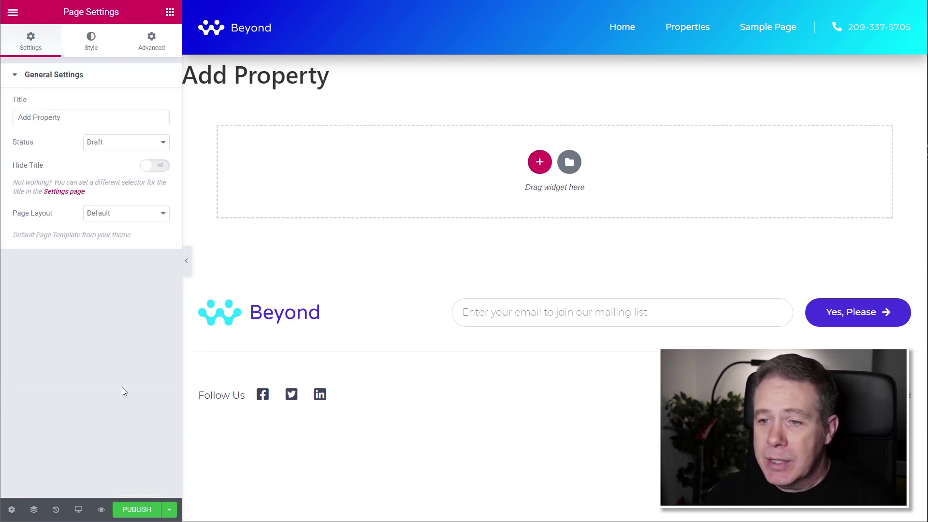
pyautogui.click(160, 167)
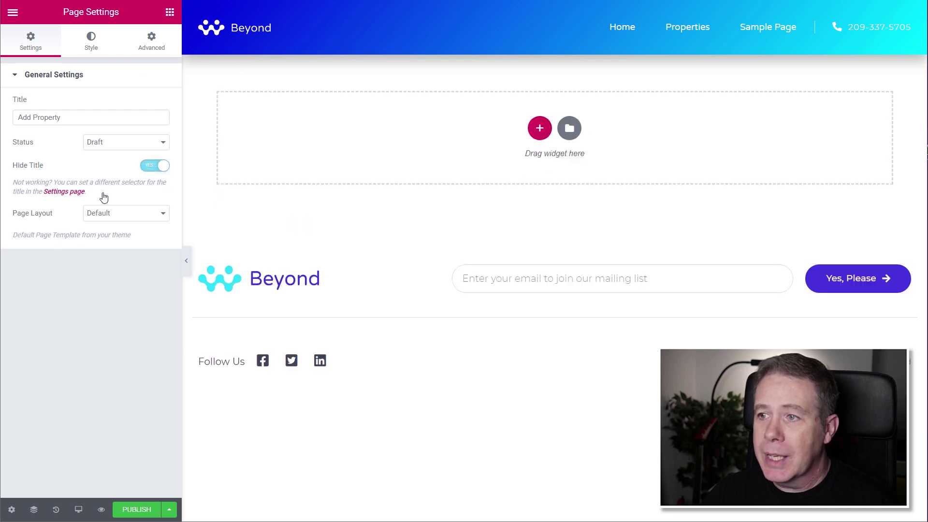
pyautogui.click(170, 12)
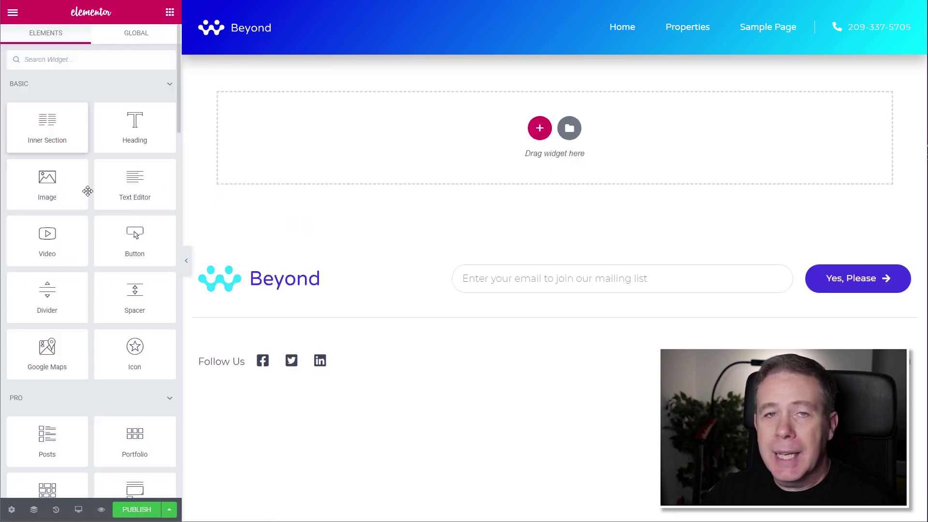
pyautogui.write('for')
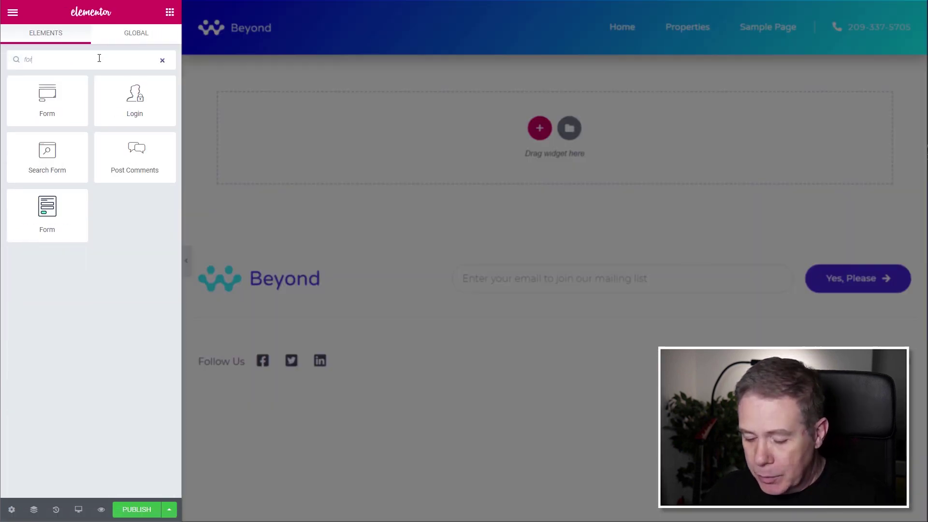
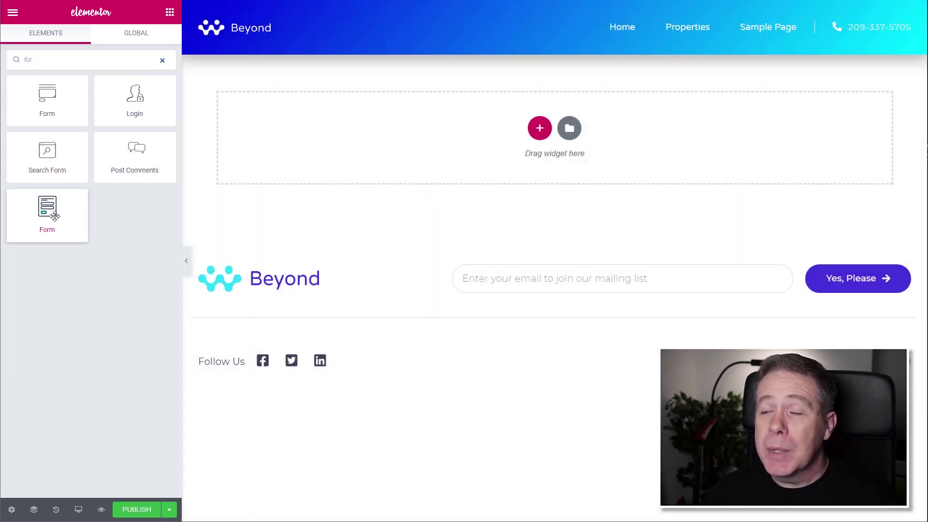
pyautogui.moveTo(54, 216); pyautogui.dragTo(319, 160)
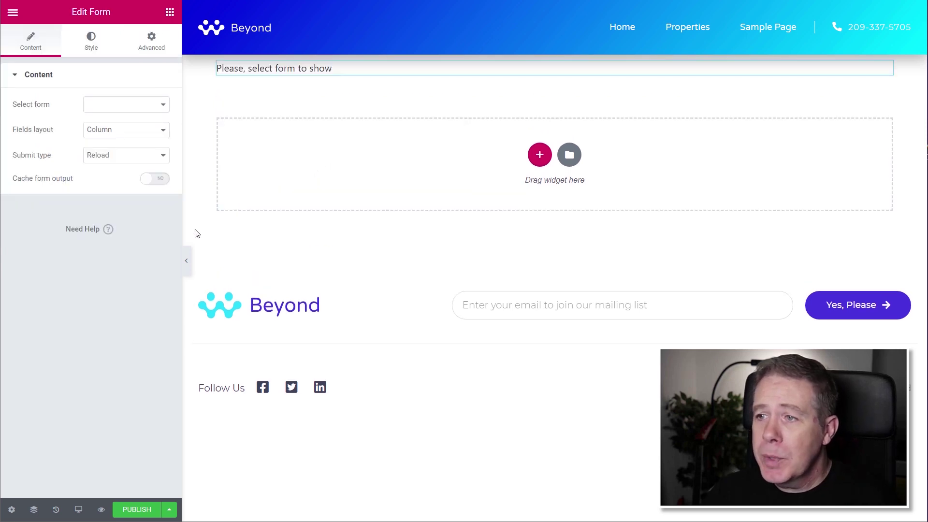
# Step: Unlink the padding of the section holding the form and set its top and bottom padding to 50 px
pyautogui.click(555, 48)
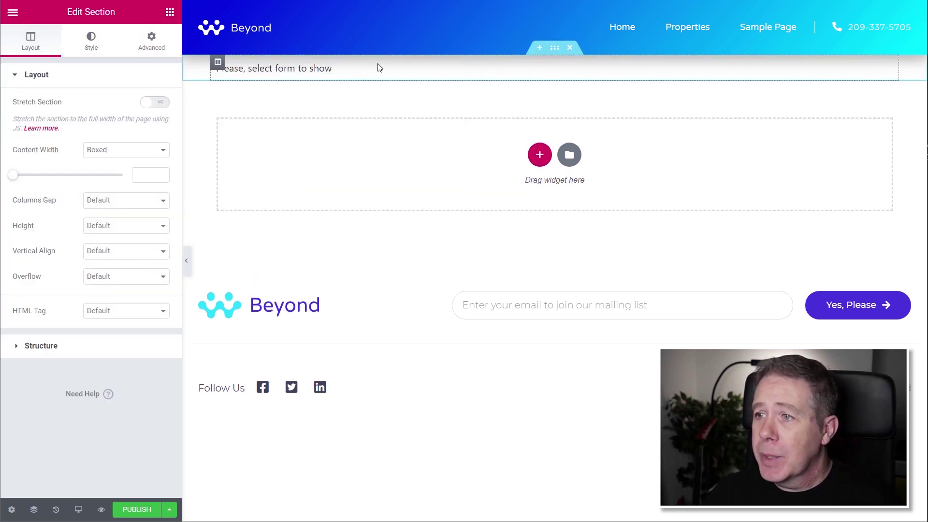
pyautogui.click(154, 39)
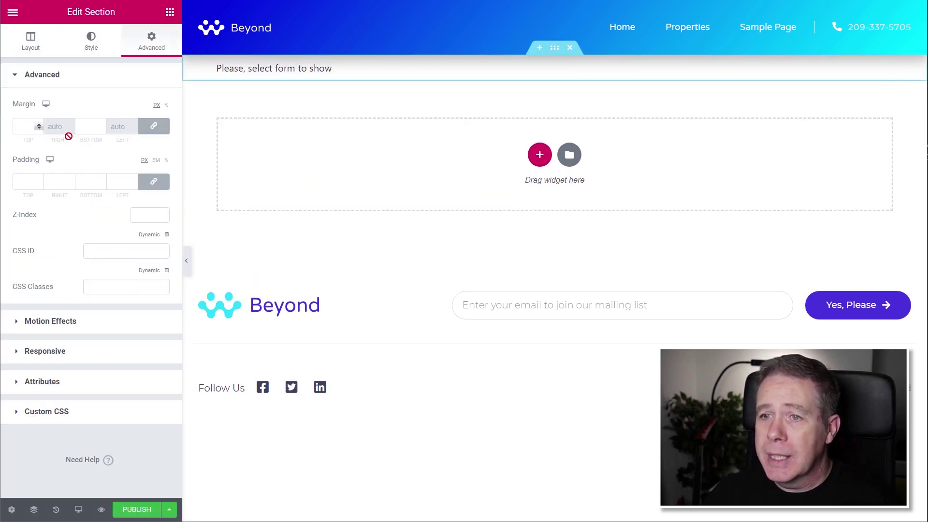
pyautogui.click(153, 182)
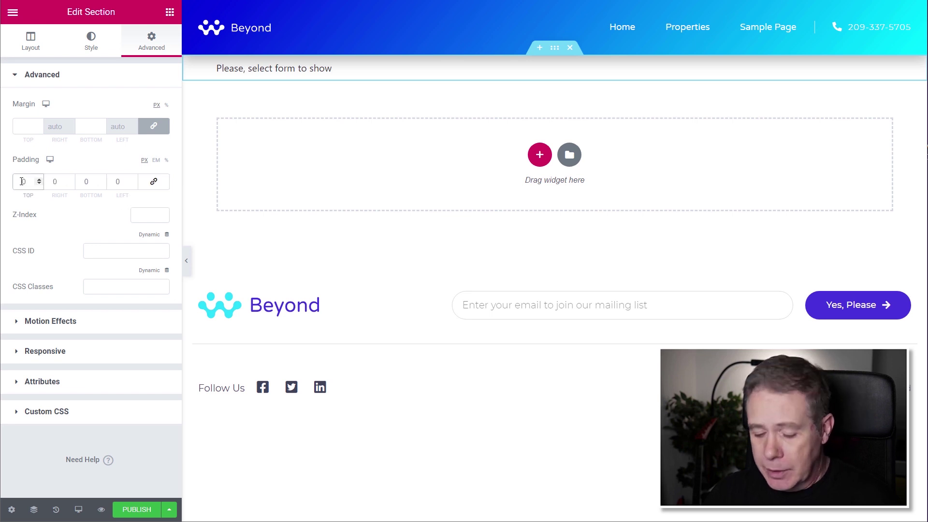
pyautogui.click(22, 181)
pyautogui.write('50')
pyautogui.click(88, 181)
pyautogui.write('50')
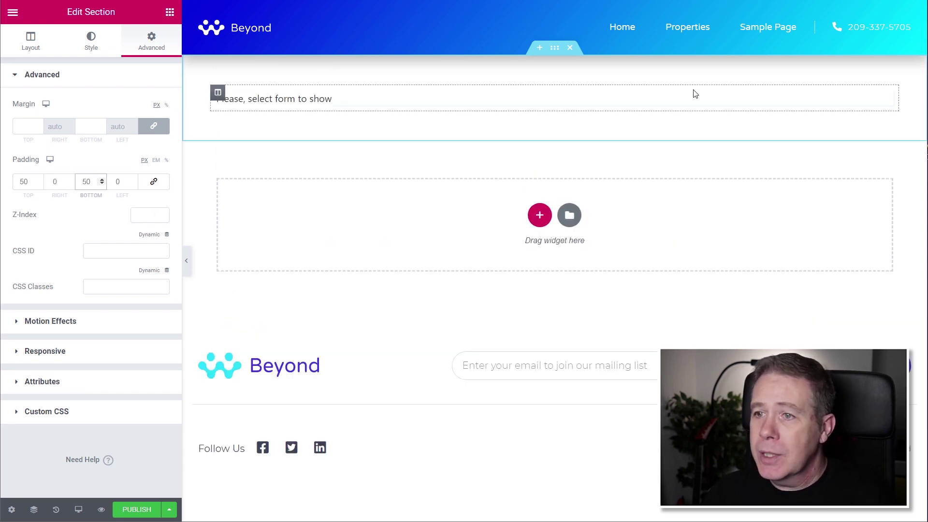
# Step: Assign the Add Property form to the Form widget
pyautogui.click(885, 98)
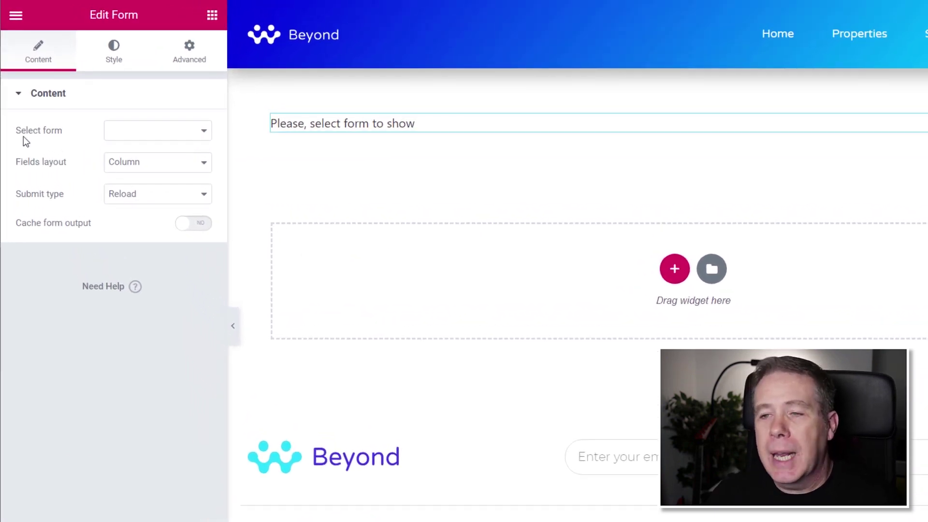
pyautogui.click(153, 140)
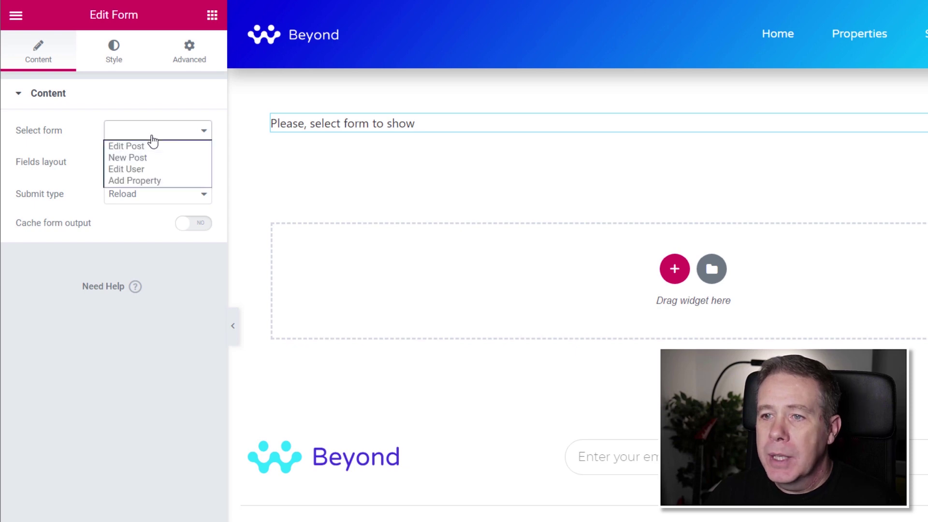
pyautogui.click(151, 181)
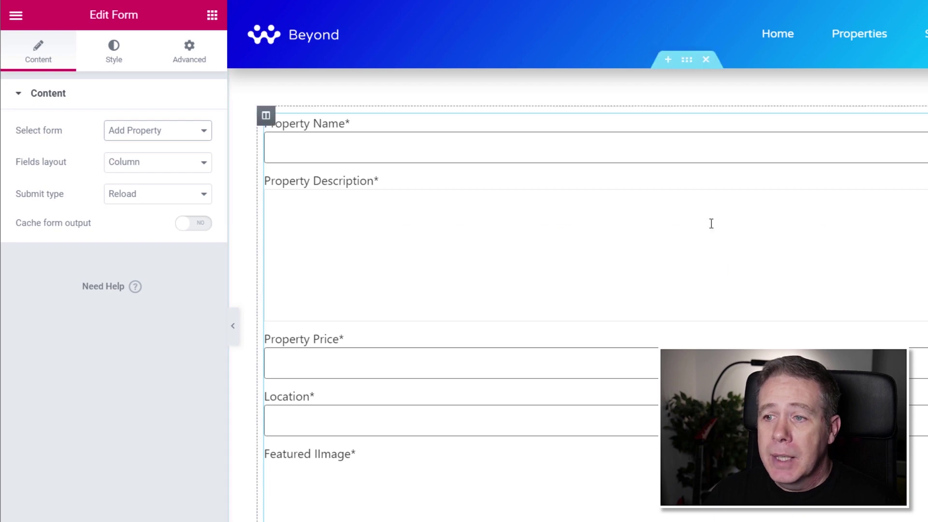
# Step: Examine the form preview and the widget's fields layout, submit type and style options
pyautogui.scroll(-8, 712, 224)
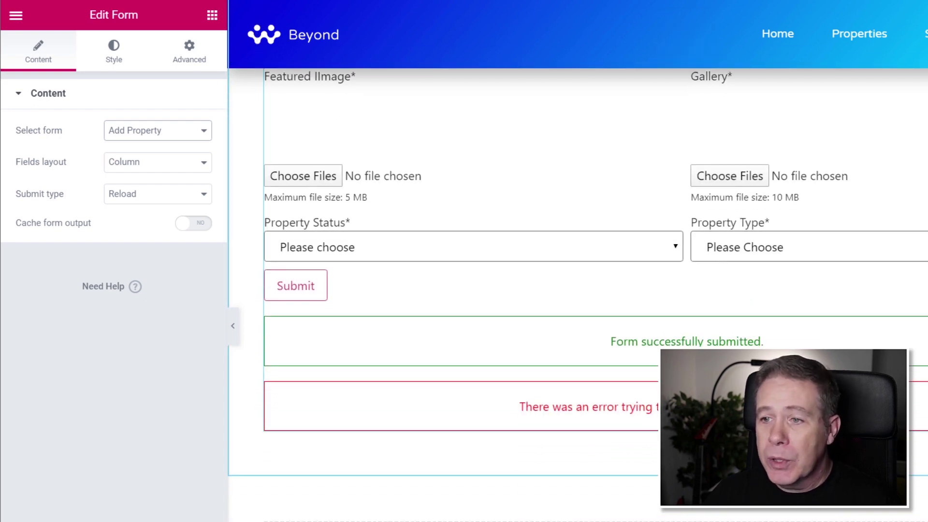
pyautogui.scroll(2, 580, 290)
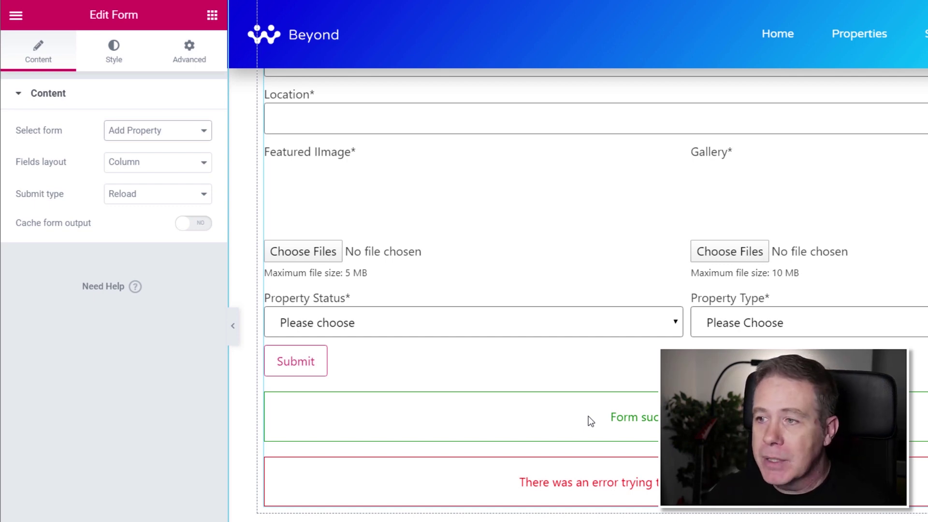
pyautogui.scroll(6, 588, 417)
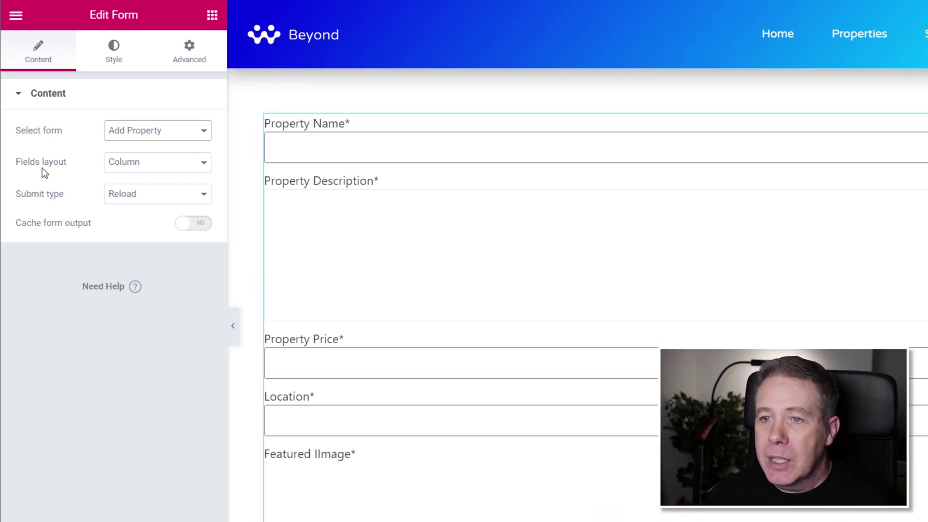
pyautogui.click(137, 167)
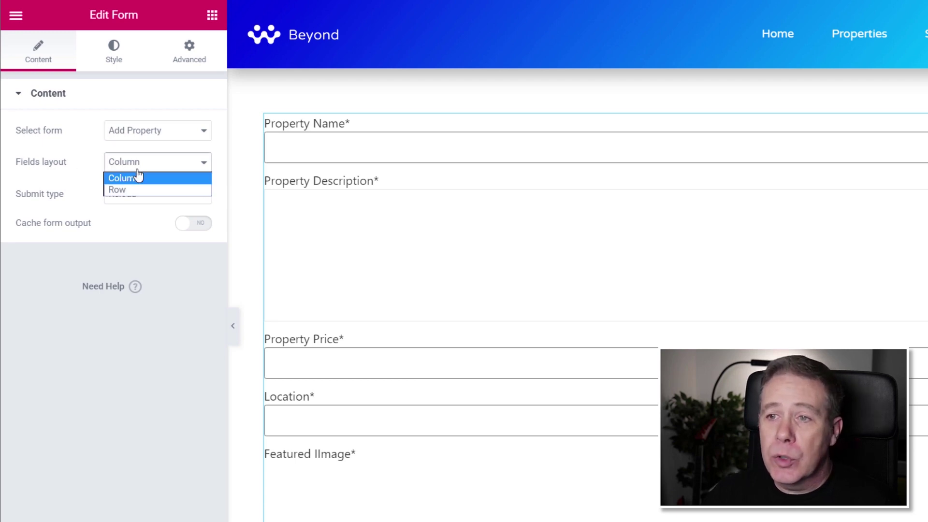
pyautogui.click(103, 355)
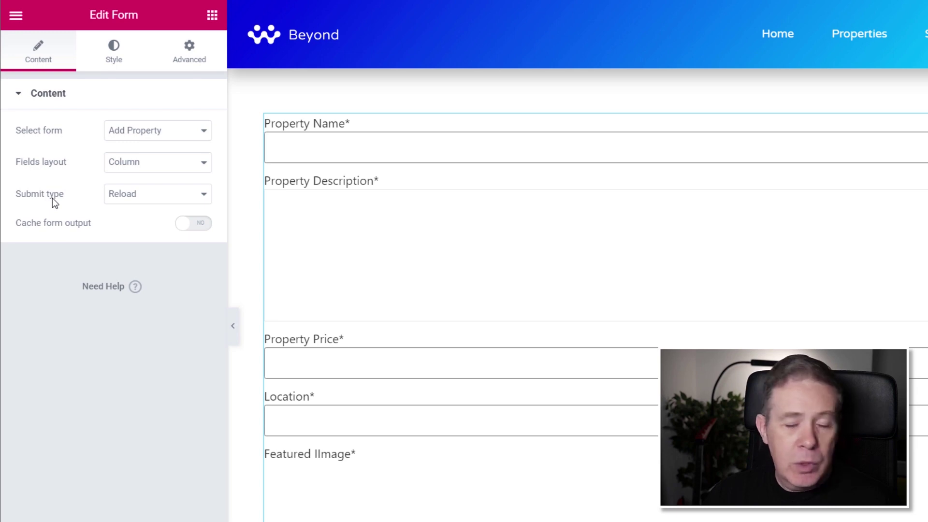
pyautogui.click(141, 200)
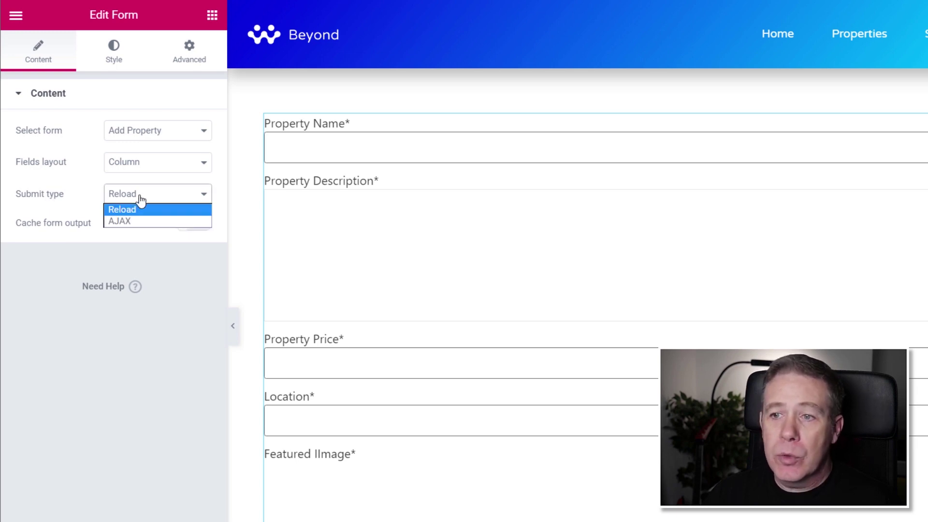
pyautogui.click(145, 330)
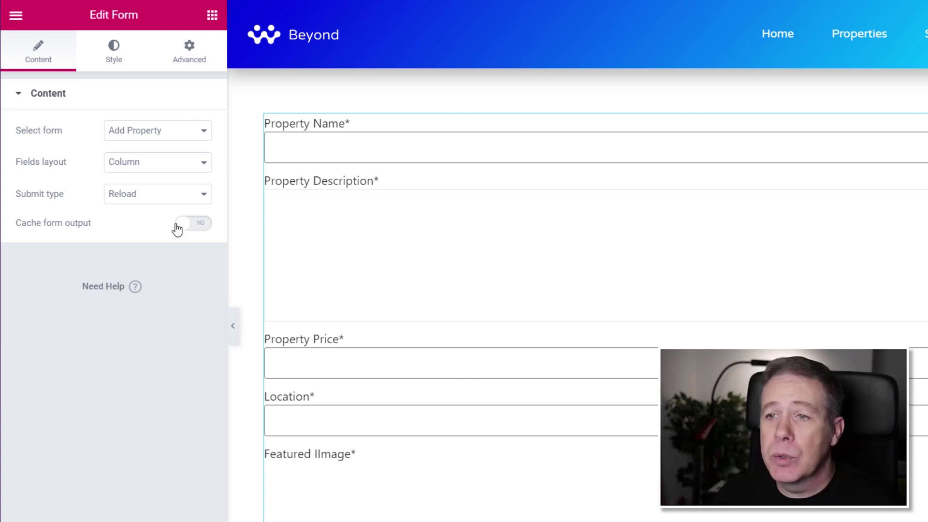
pyautogui.click(100, 45)
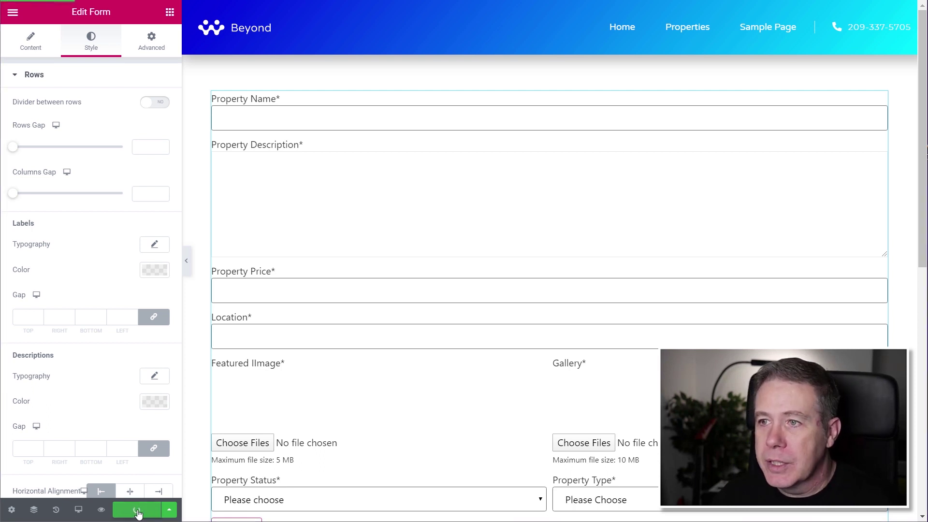
# Step: Publish the Add Property template and exit the Elementor editor to the WordPress dashboard
pyautogui.click(136, 510)
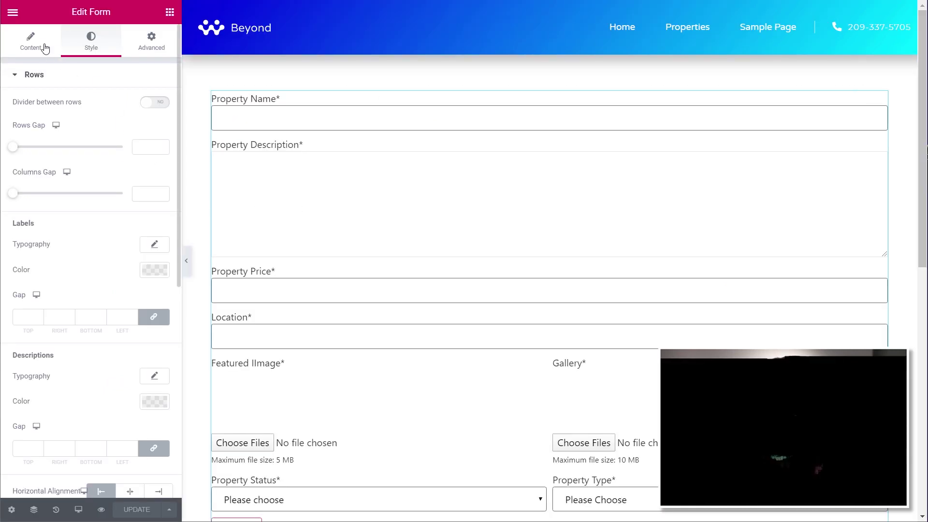
pyautogui.click(14, 12)
pyautogui.click(97, 330)
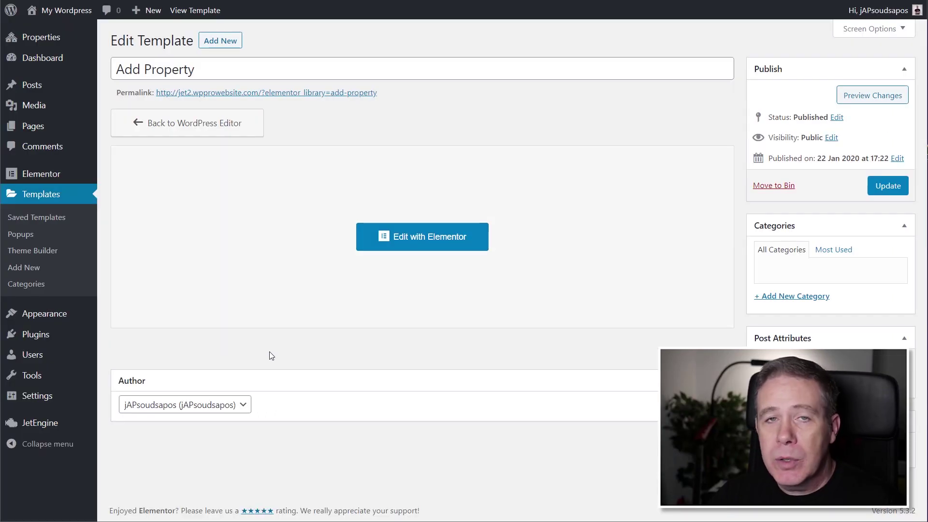
# Step: Add a subpage titled Add Property with the slug add-property to the account page in JetEngine's Profile Builder
pyautogui.moveTo(73, 428)
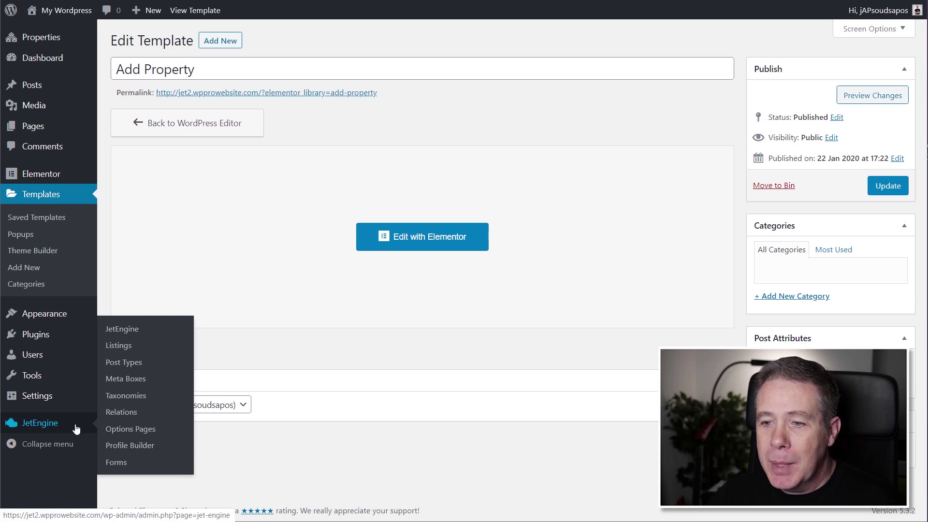
pyautogui.click(125, 447)
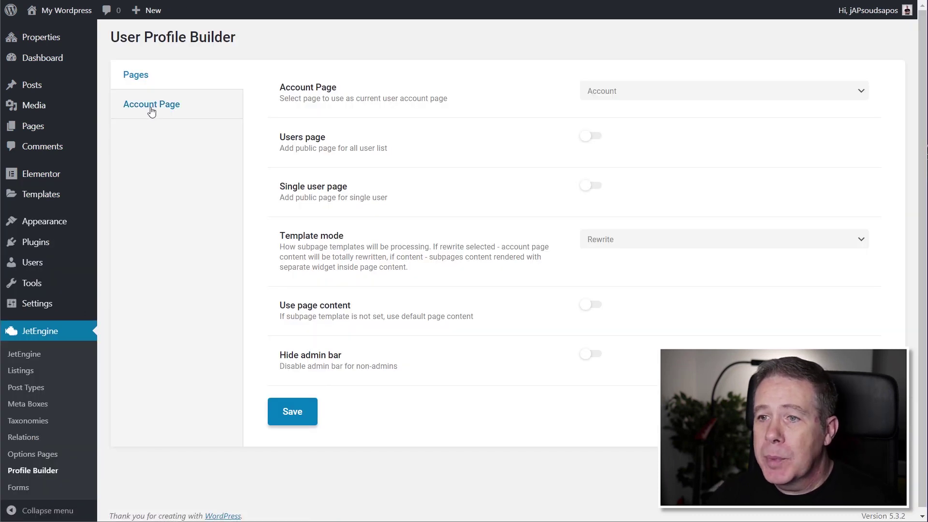
pyautogui.click(152, 111)
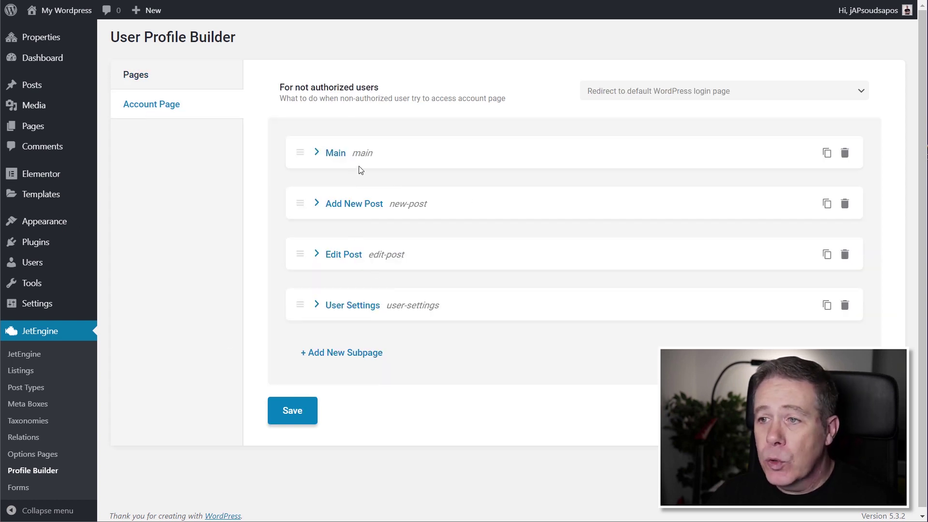
pyautogui.click(348, 359)
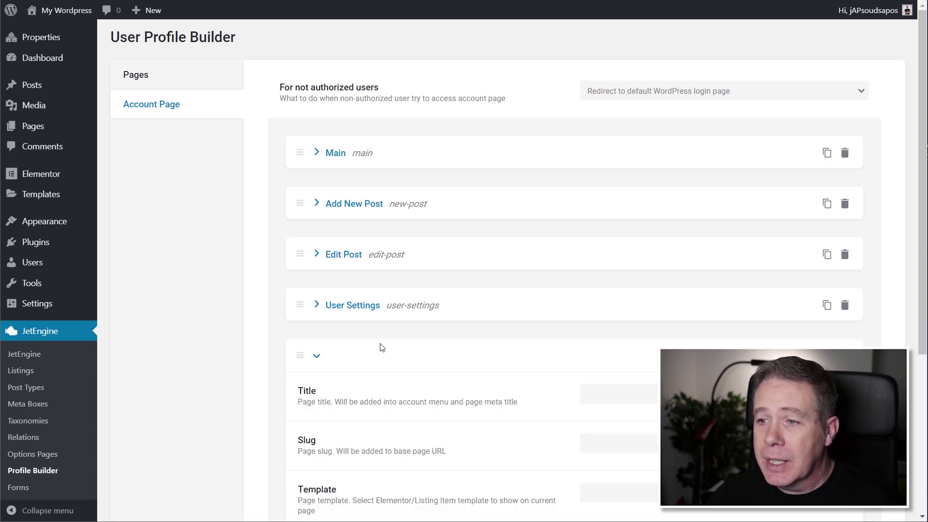
pyautogui.scroll(-4, 348, 358)
pyautogui.click(594, 213)
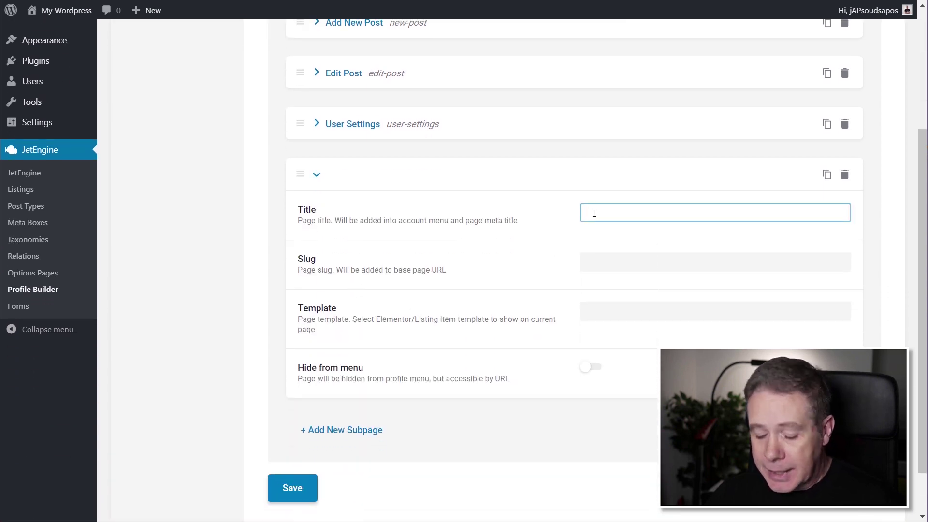
pyautogui.write('Add ')
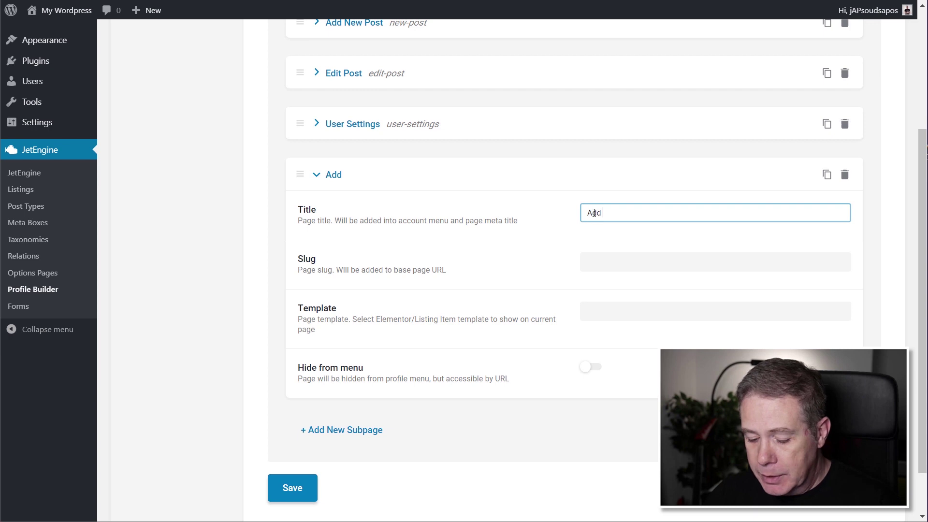
pyautogui.write('Property')
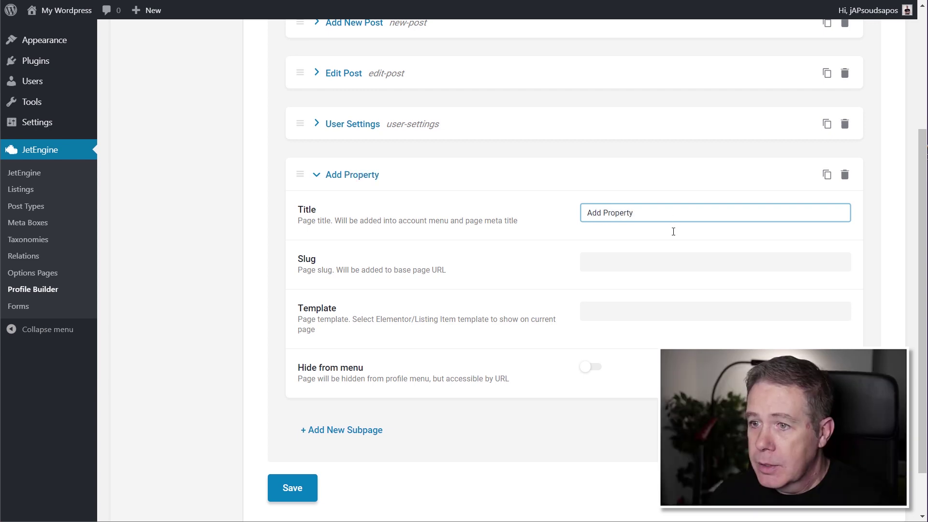
pyautogui.click(650, 264)
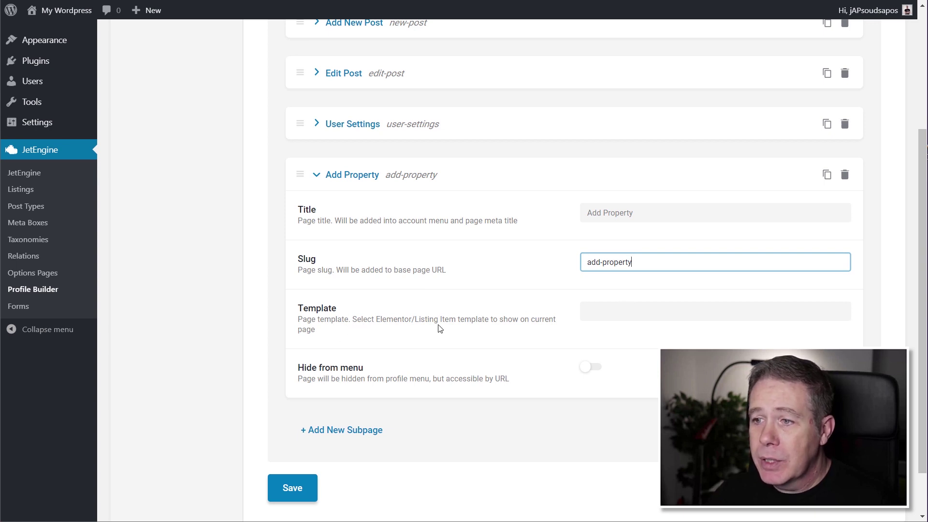
# Step: Assign the Add Property template to the new subpage and save the Profile Builder settings
pyautogui.click(618, 313)
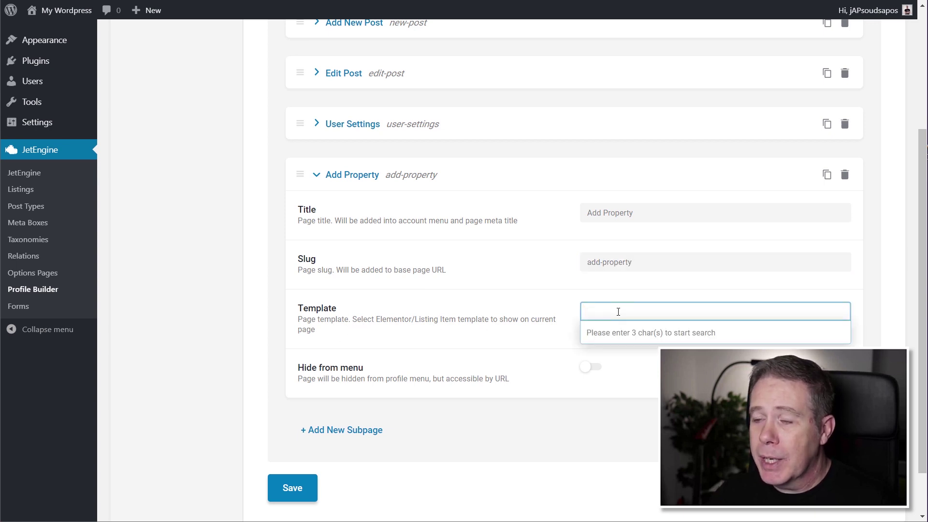
pyautogui.write('add')
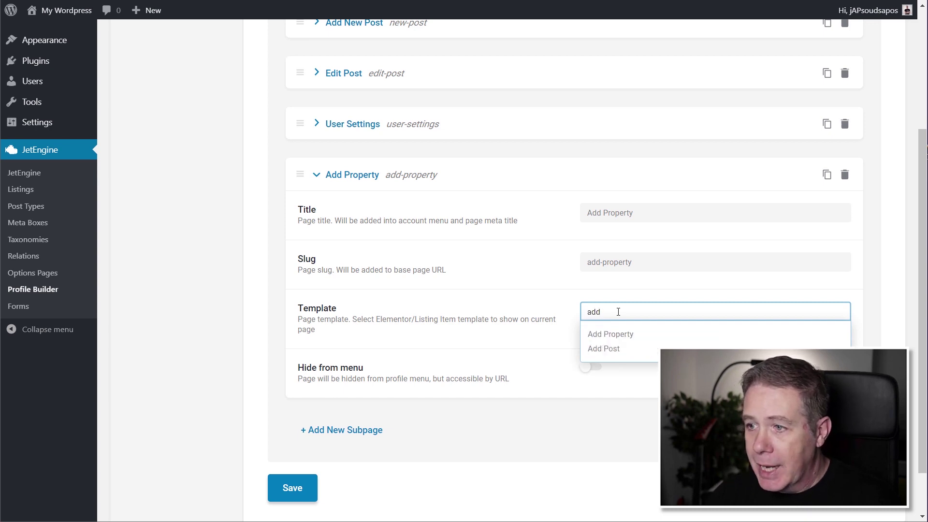
pyautogui.click(627, 335)
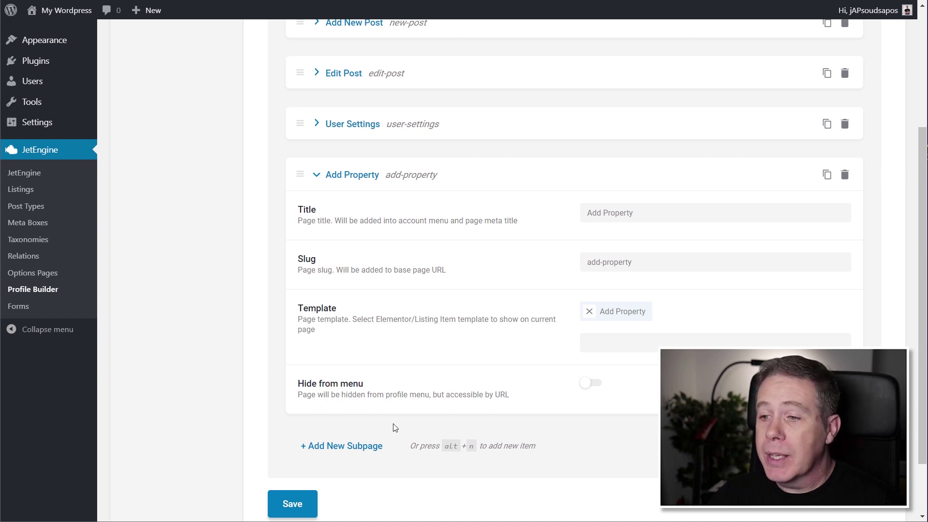
pyautogui.click(304, 508)
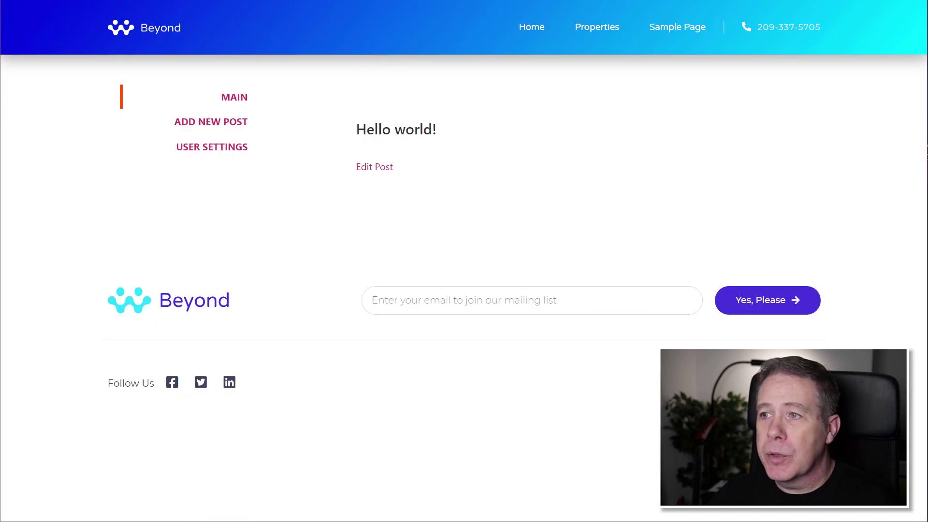
# Step: Reload the front-end account page and examine the Add Property subpage's form fields, including the Property Status and Property Type choices
pyautogui.press('F5')
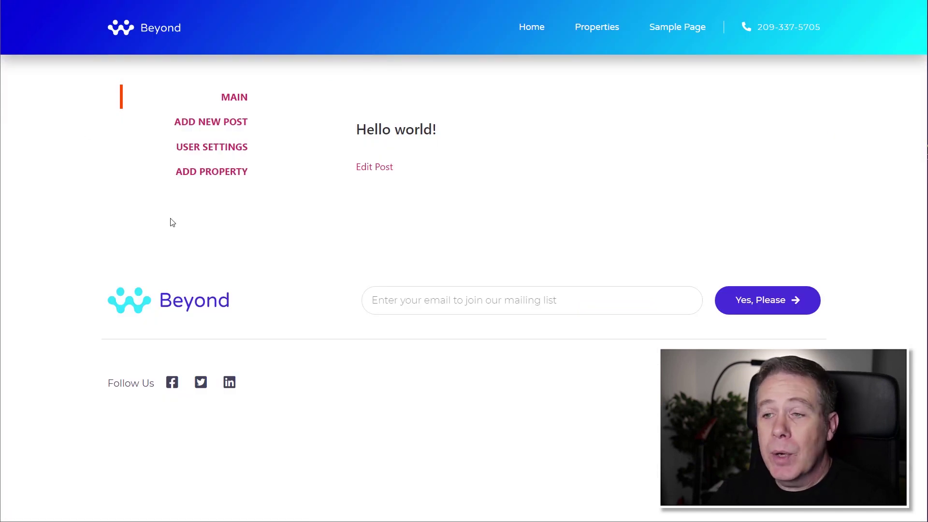
pyautogui.click(217, 178)
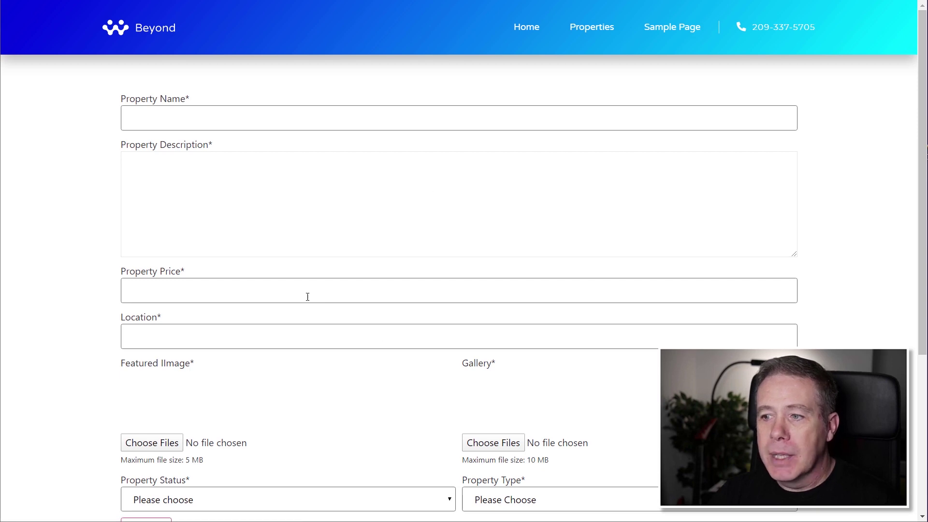
pyautogui.scroll(-5, 306, 296)
pyautogui.scroll(5, 309, 309)
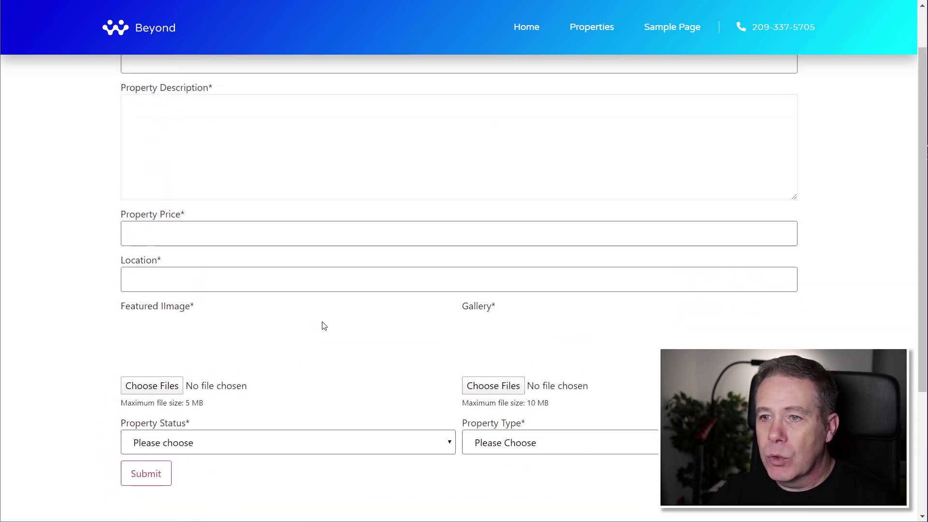
pyautogui.click(182, 183)
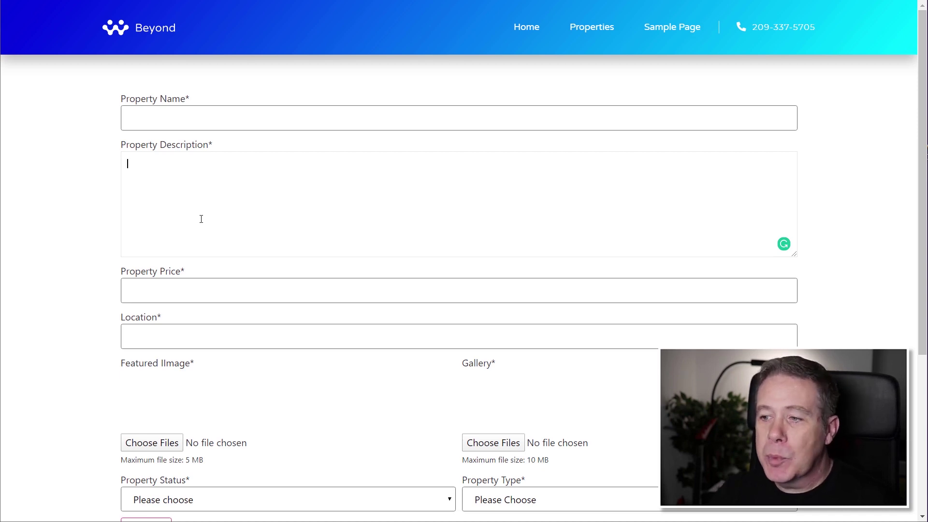
pyautogui.scroll(-3, 227, 390)
pyautogui.click(186, 325)
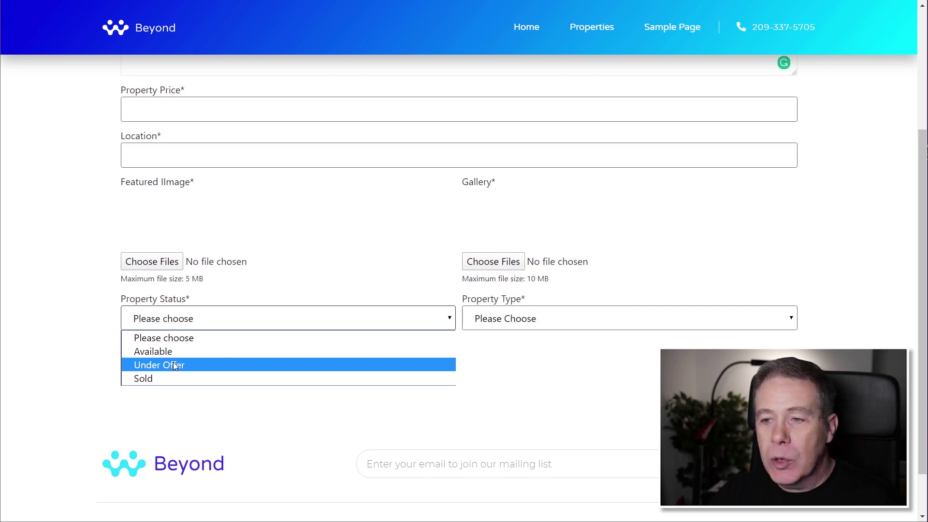
pyautogui.click(545, 372)
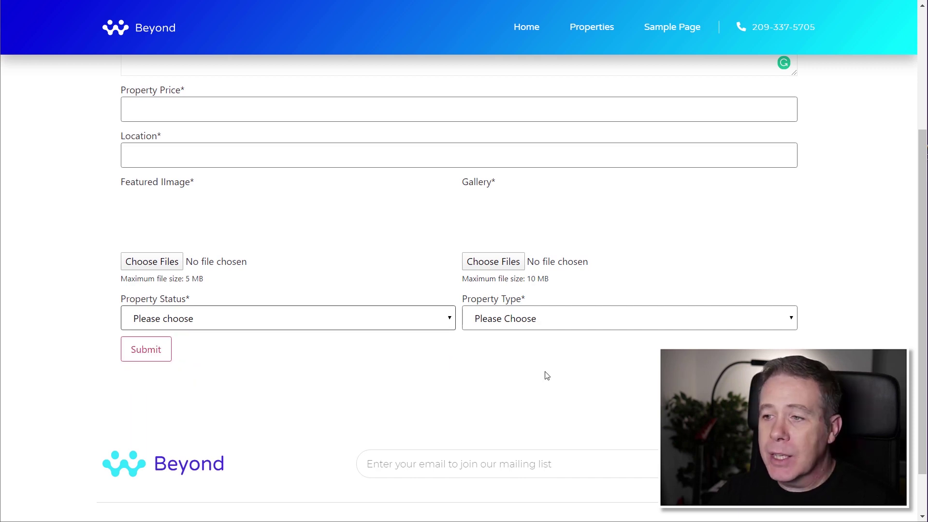
pyautogui.click(536, 323)
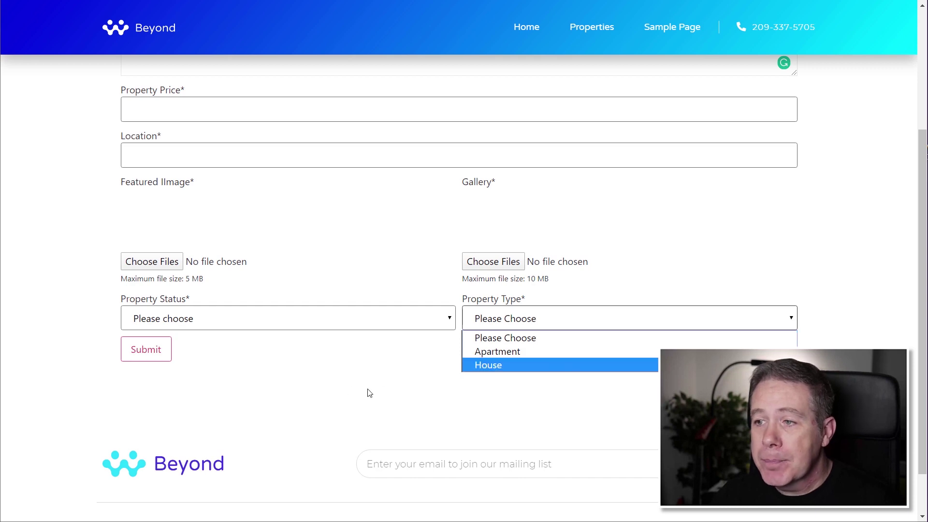
pyautogui.click(340, 393)
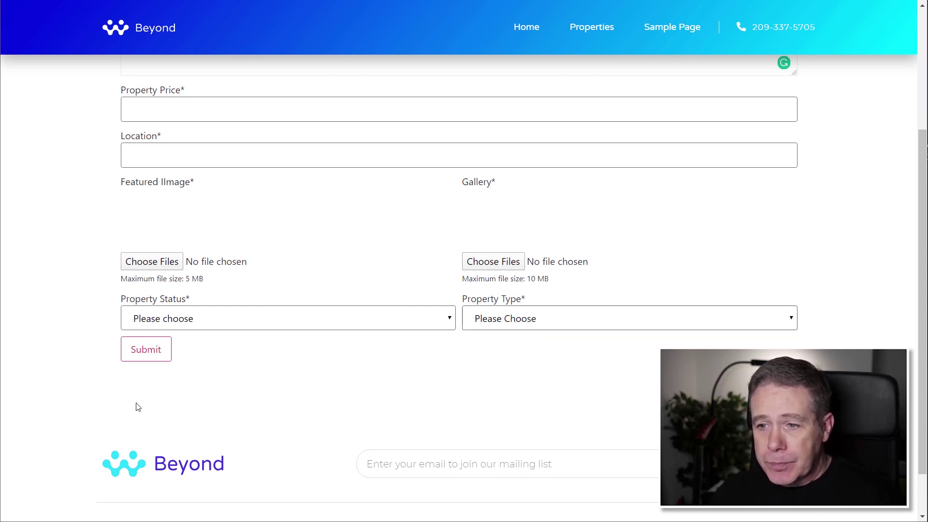
pyautogui.scroll(3, 137, 407)
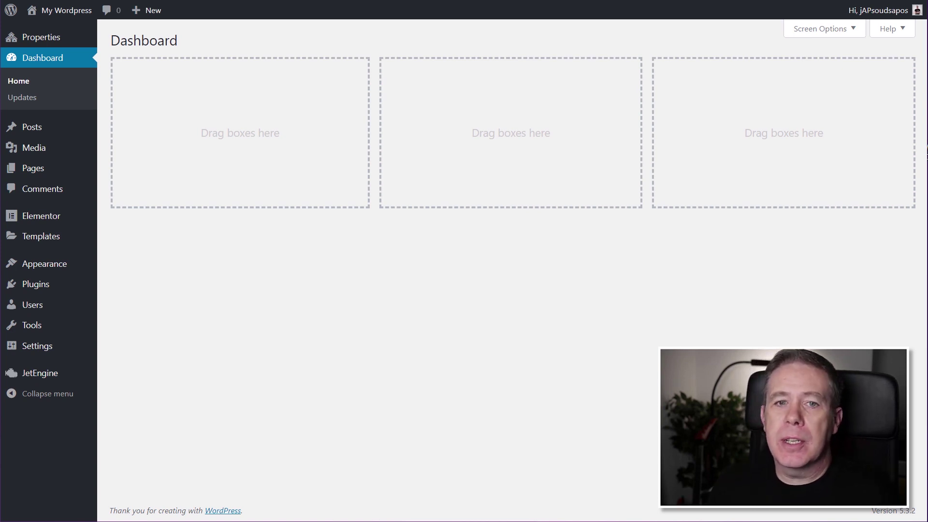
# Step: Create a new JetEngine form titled Edit Property
pyautogui.moveTo(59, 375)
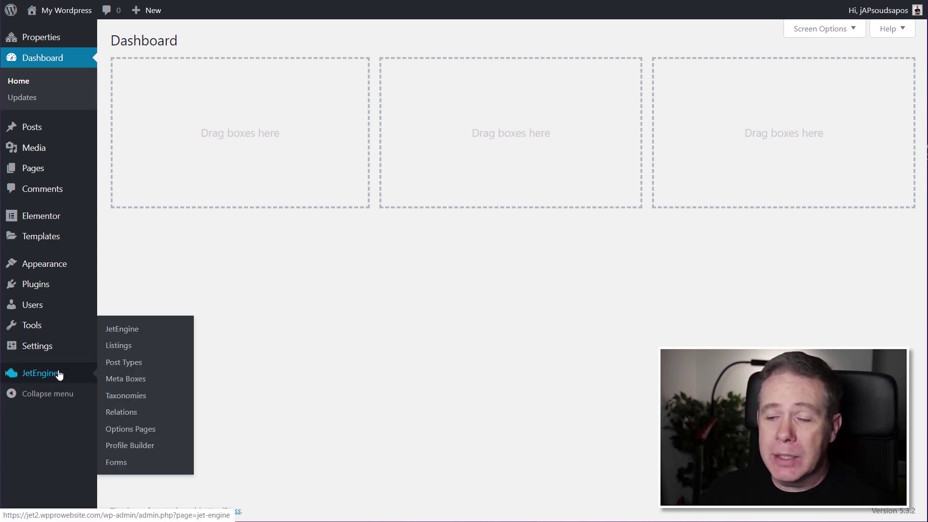
pyautogui.click(116, 462)
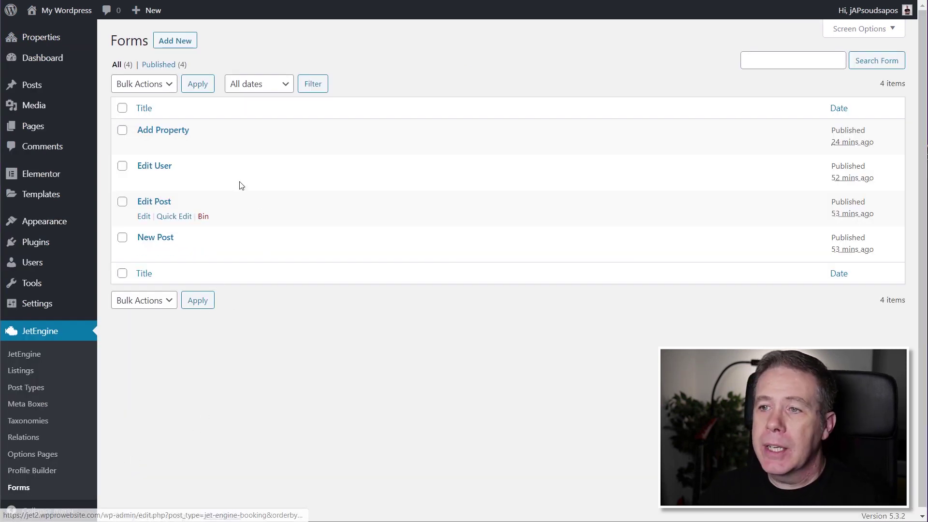
pyautogui.click(189, 46)
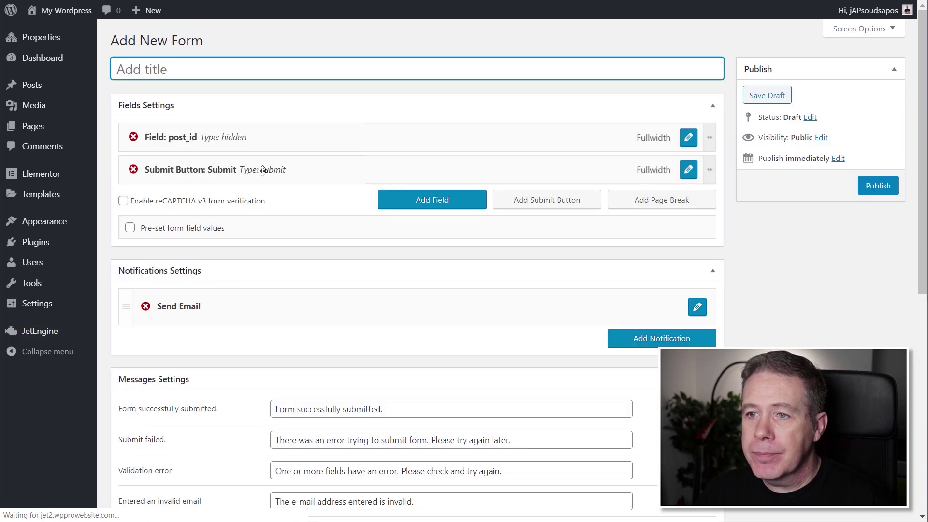
pyautogui.write('Edi')
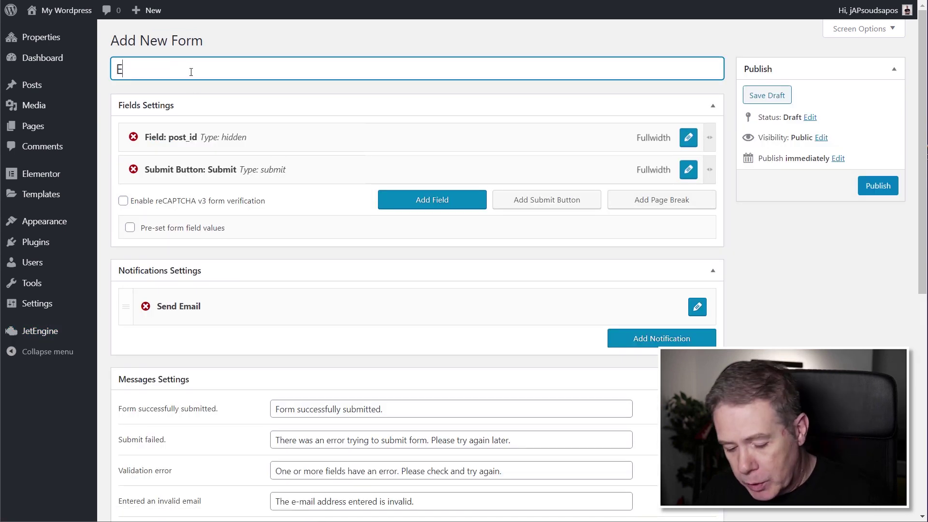
pyautogui.write('t Property')
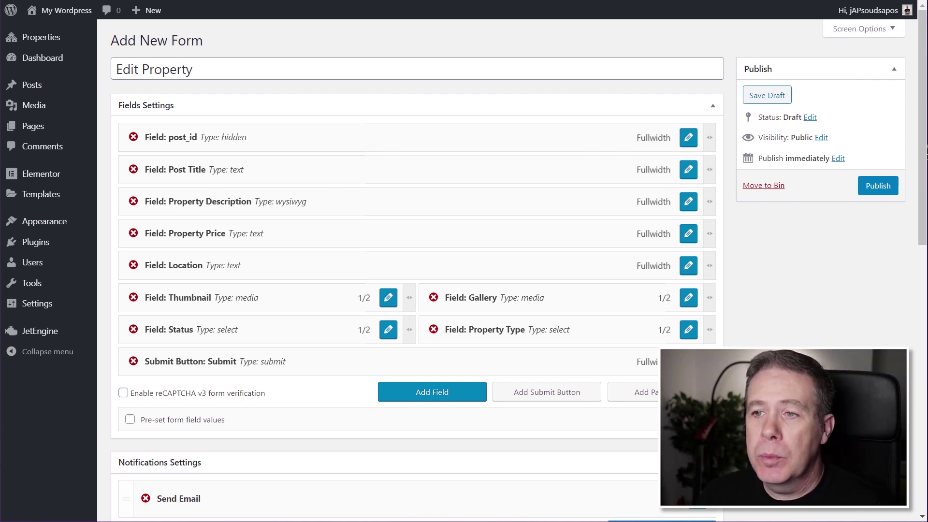
# Step: Enable pre-set form field values and map post_id to Post ID, Post Title to Post Title and Property Description to Post Content
pyautogui.scroll(-4, 270, 300)
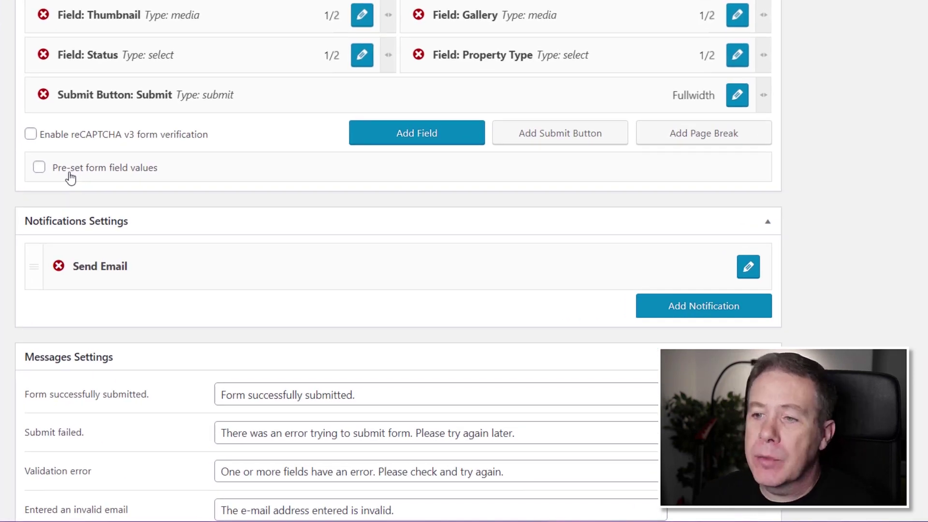
pyautogui.click(51, 173)
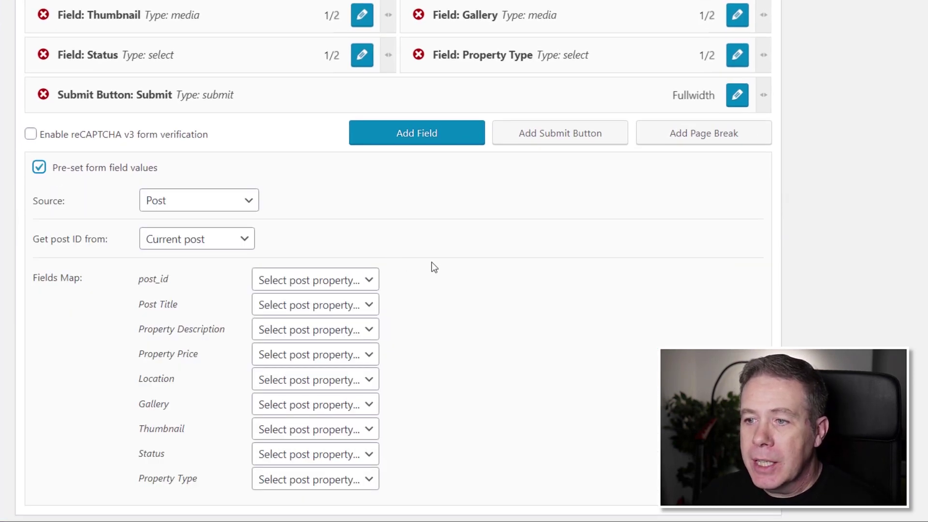
pyautogui.scroll(-2, 434, 267)
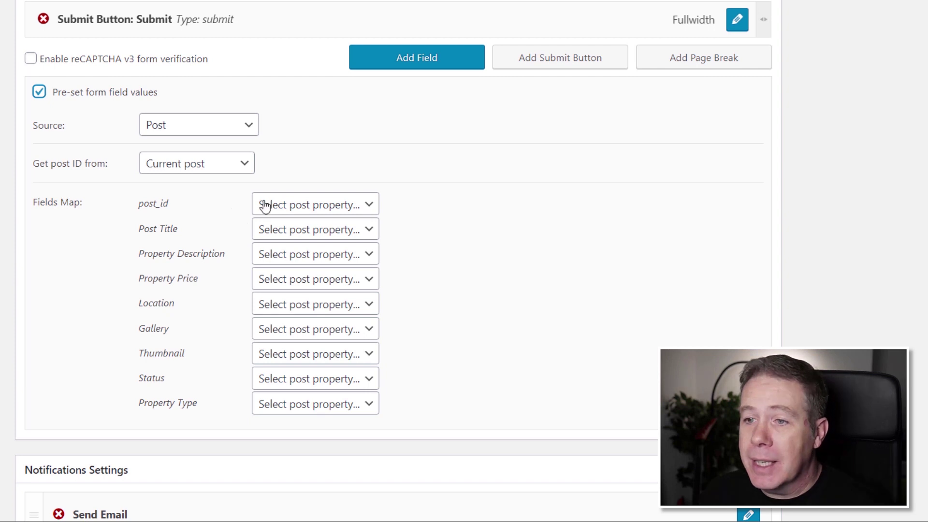
pyautogui.click(298, 210)
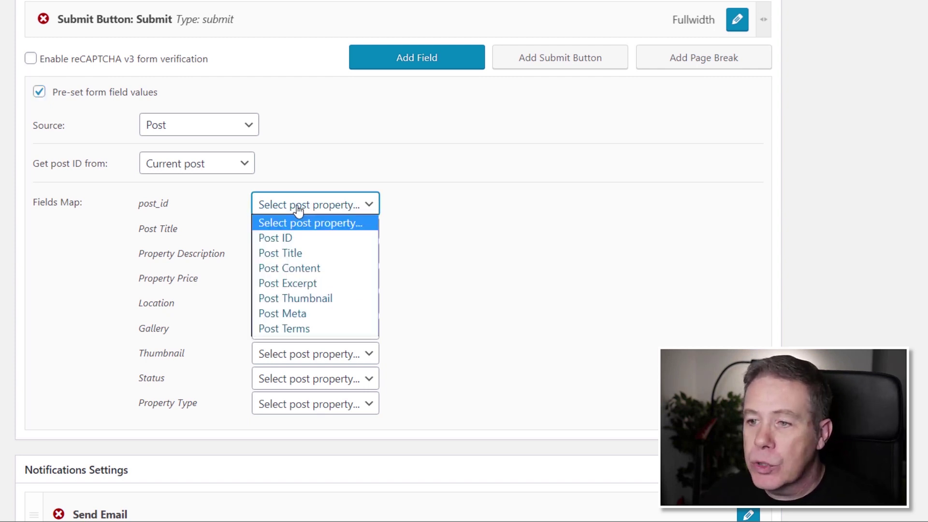
pyautogui.click(294, 237)
pyautogui.click(320, 236)
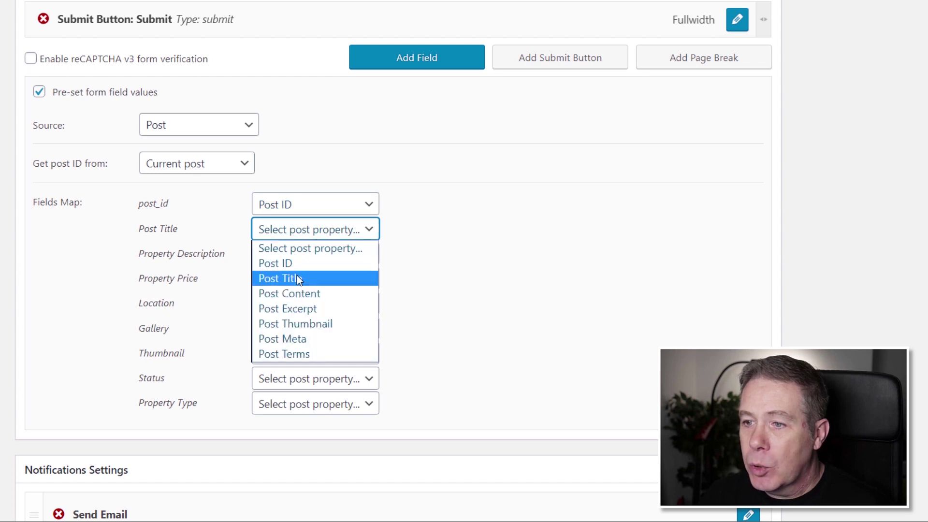
pyautogui.click(296, 275)
pyautogui.click(310, 254)
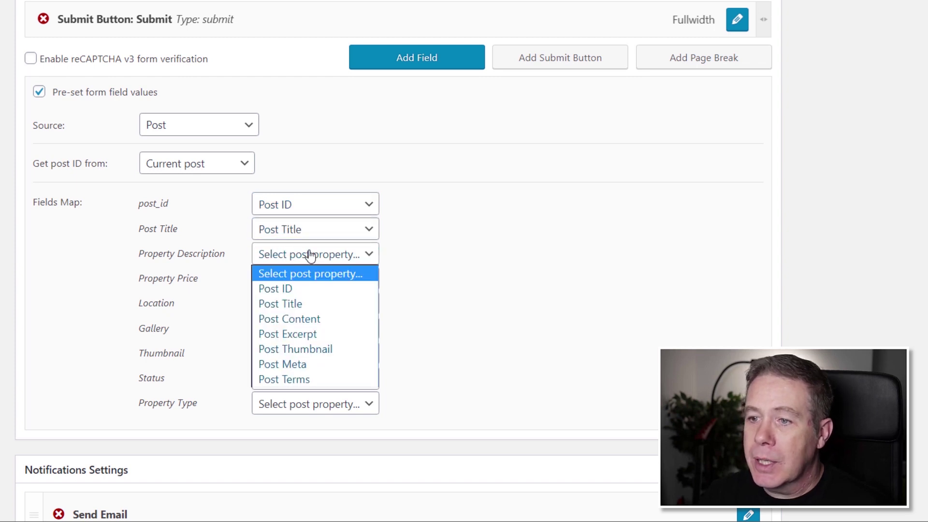
pyautogui.click(297, 318)
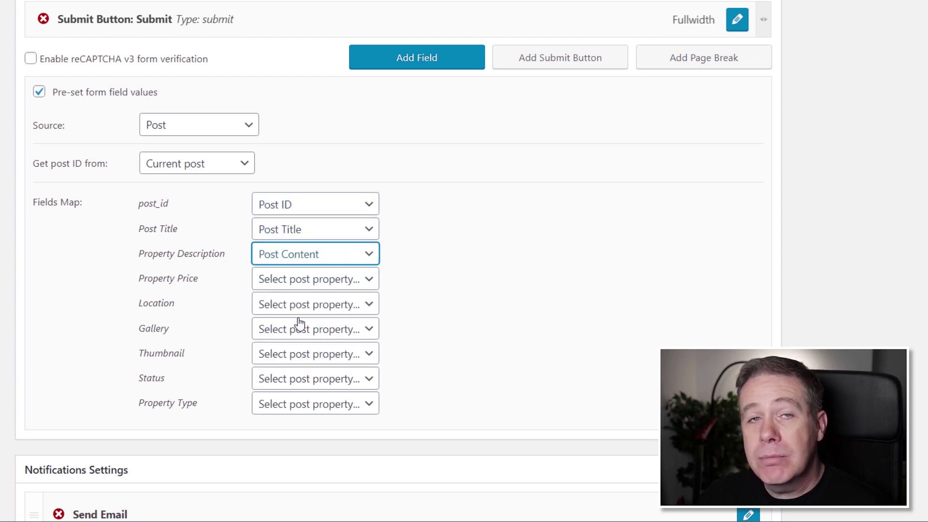
# Step: Map the preset's Thumbnail field to Post Thumbnail and Property Type to Post Terms with the Property Types taxonomy
pyautogui.click(303, 353)
pyautogui.click(298, 455)
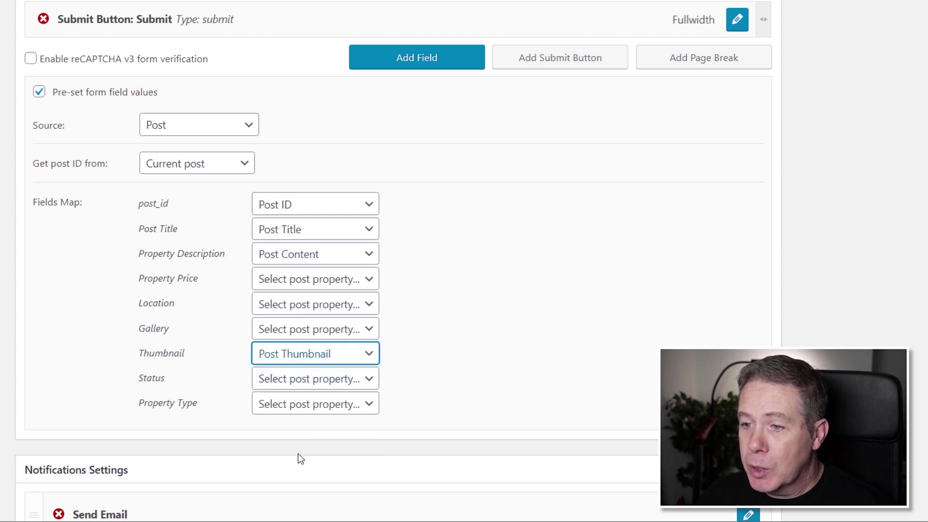
pyautogui.click(301, 406)
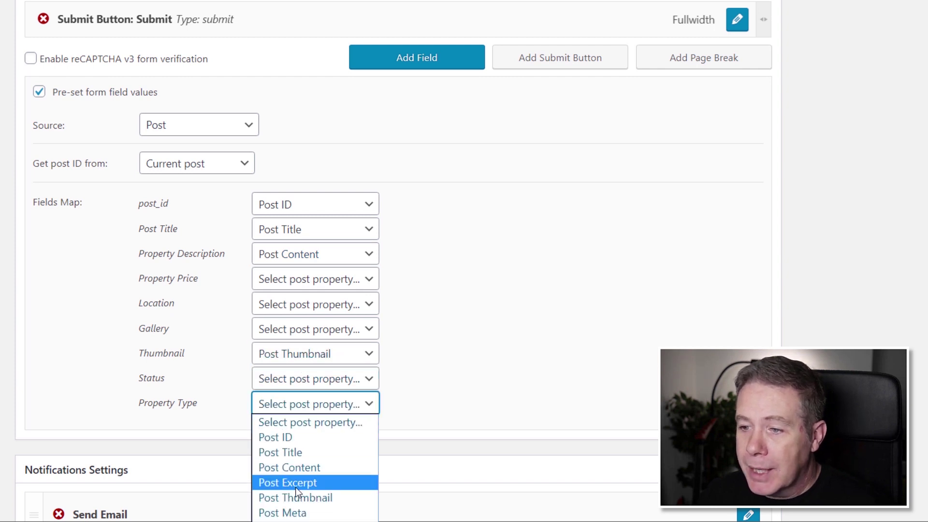
pyautogui.click(285, 521)
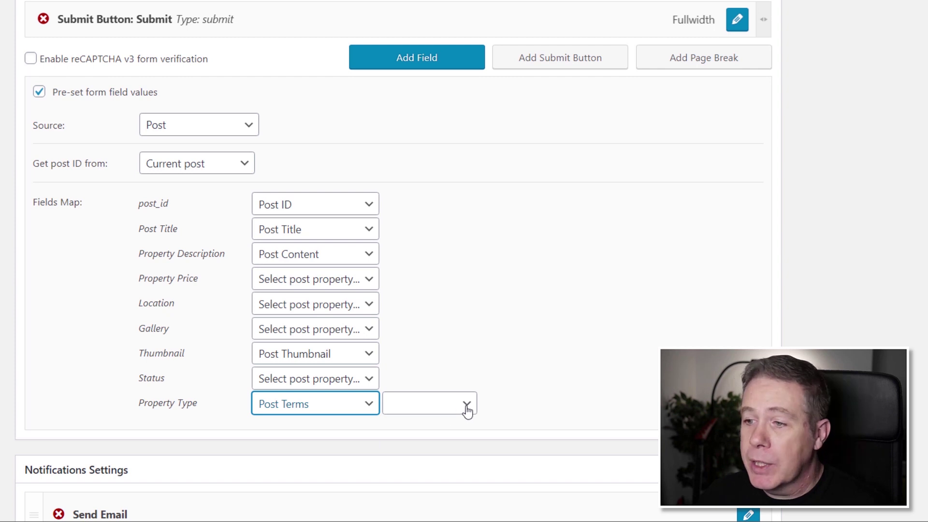
pyautogui.click(466, 406)
pyautogui.click(424, 467)
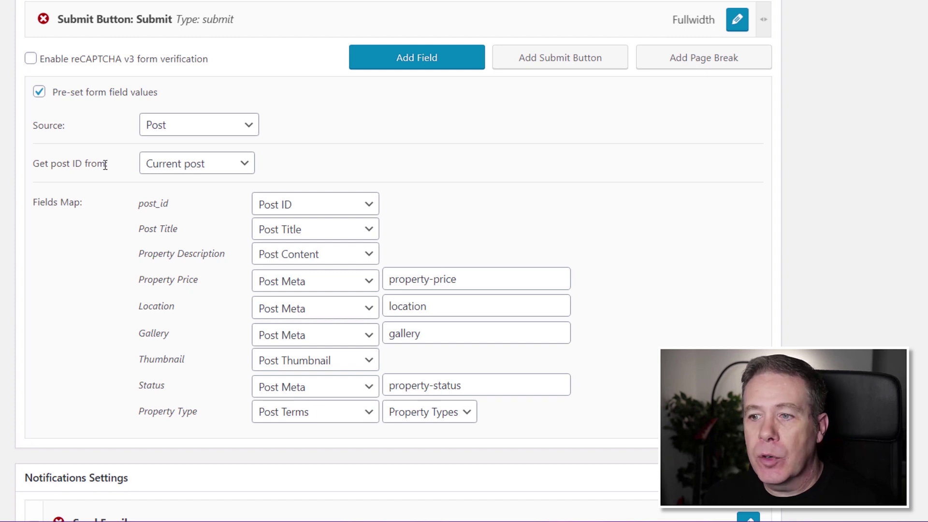
# Step: Set the preset to get the post ID from a URL Query Variable named _post_id
pyautogui.click(213, 171)
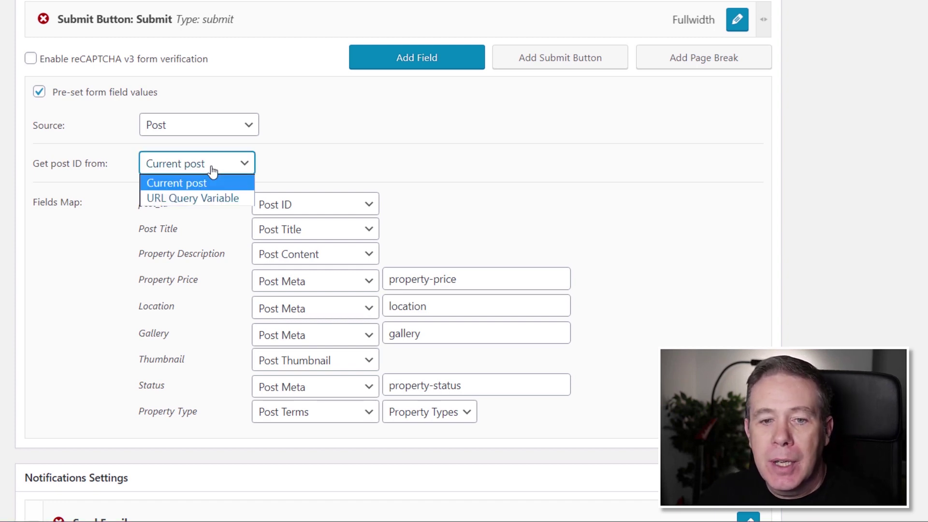
pyautogui.click(219, 202)
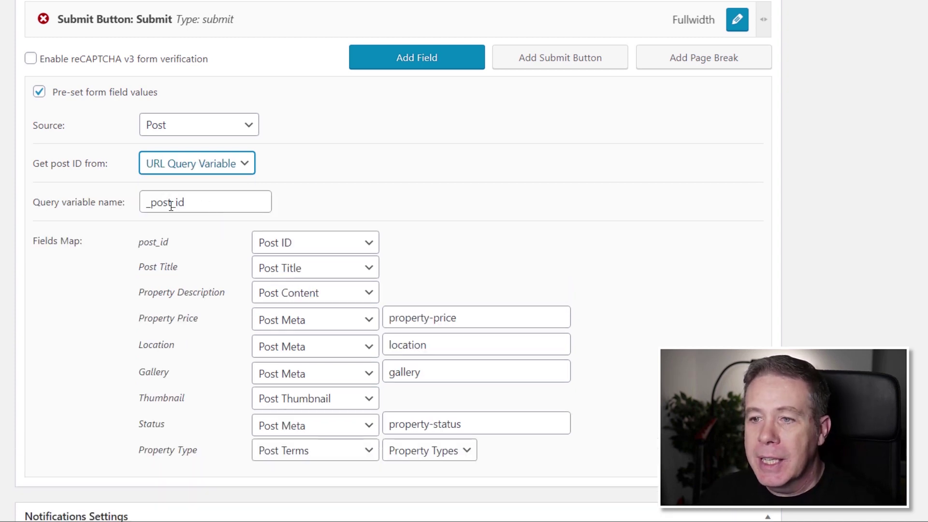
pyautogui.doubleClick(193, 203)
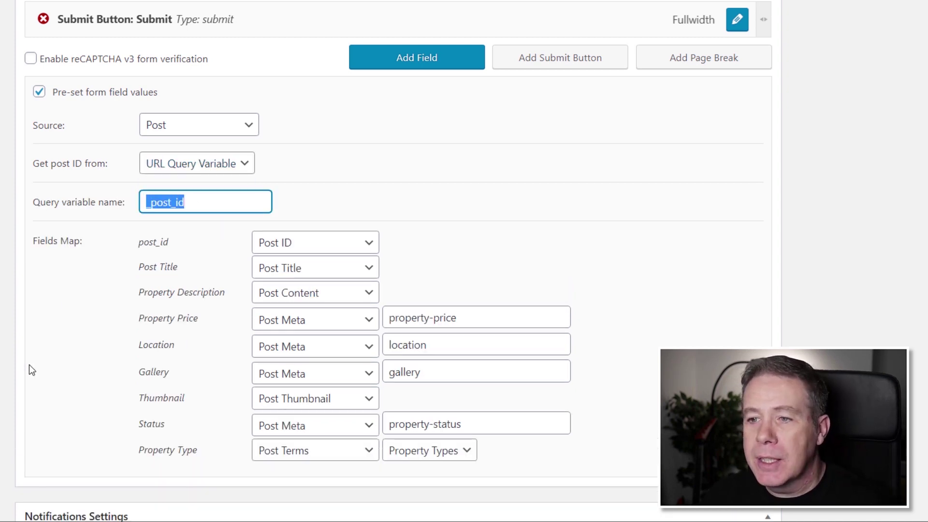
pyautogui.click(220, 200)
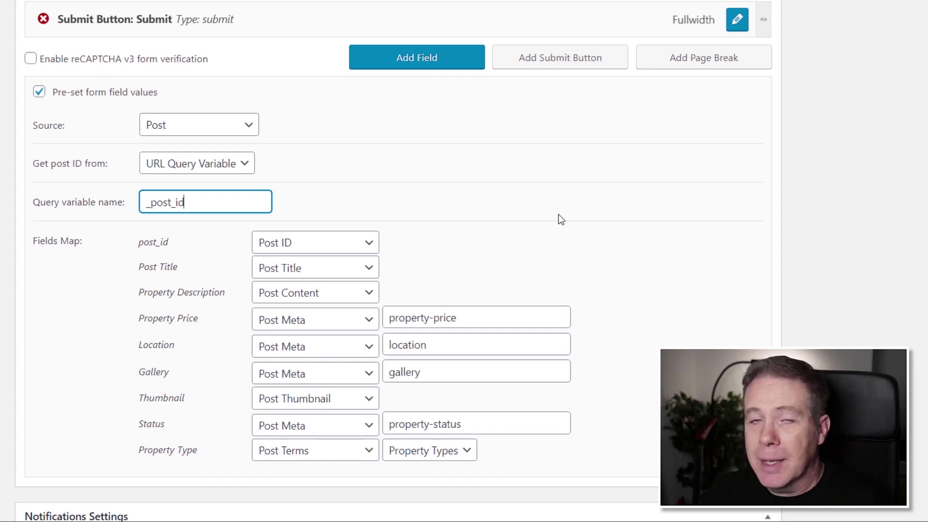
# Step: Add a second notification to the Edit Property form and set its type to Insert/Update Post
pyautogui.scroll(-8, 558, 214)
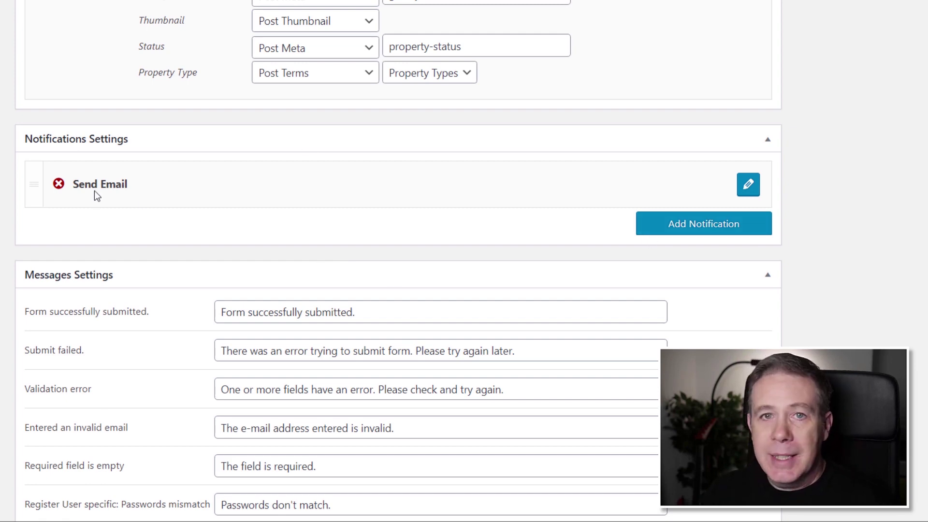
pyautogui.click(714, 226)
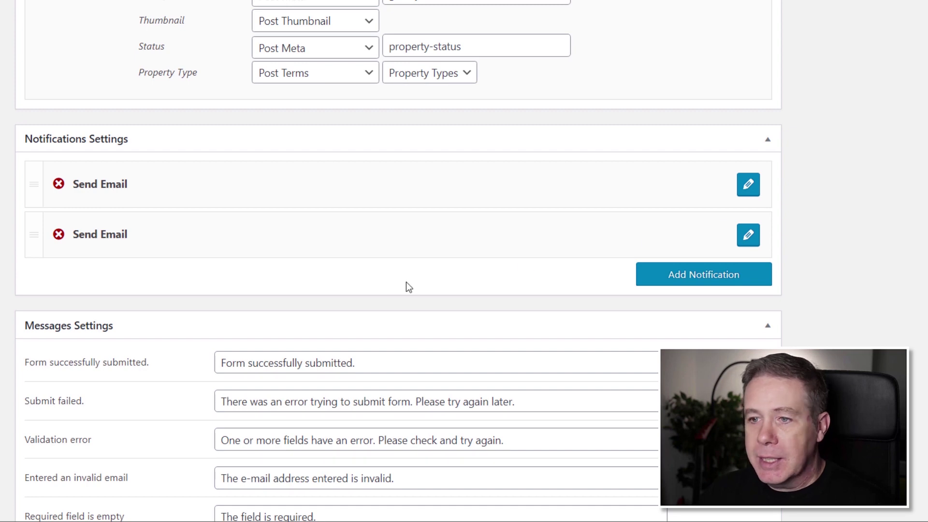
pyautogui.click(750, 239)
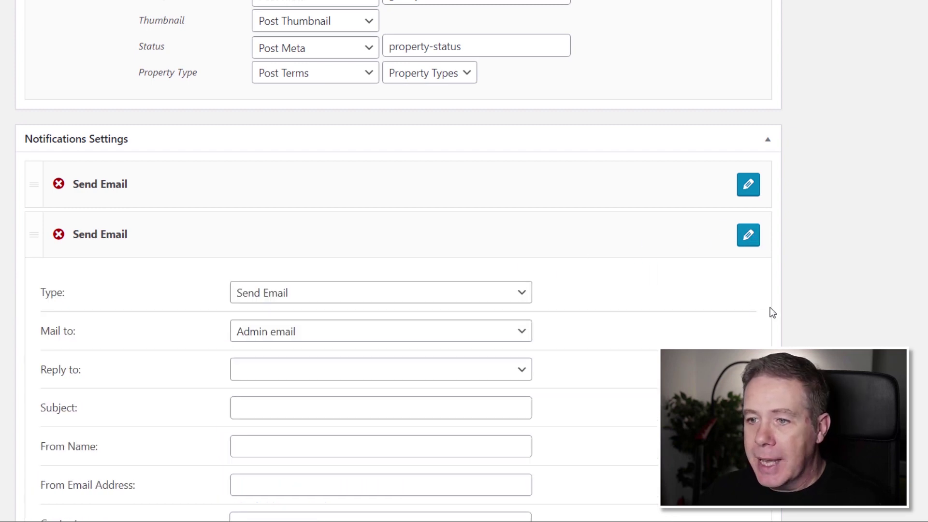
pyautogui.scroll(-5, 450, 227)
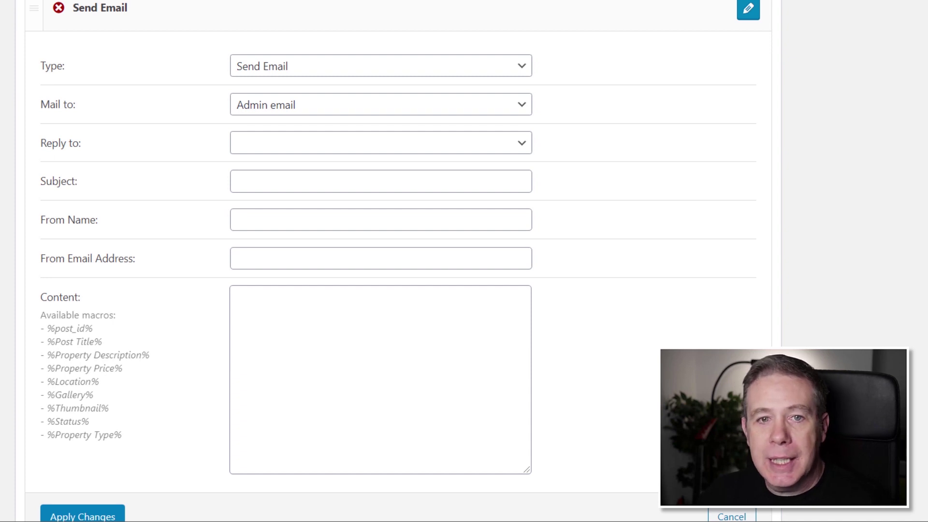
pyautogui.click(285, 68)
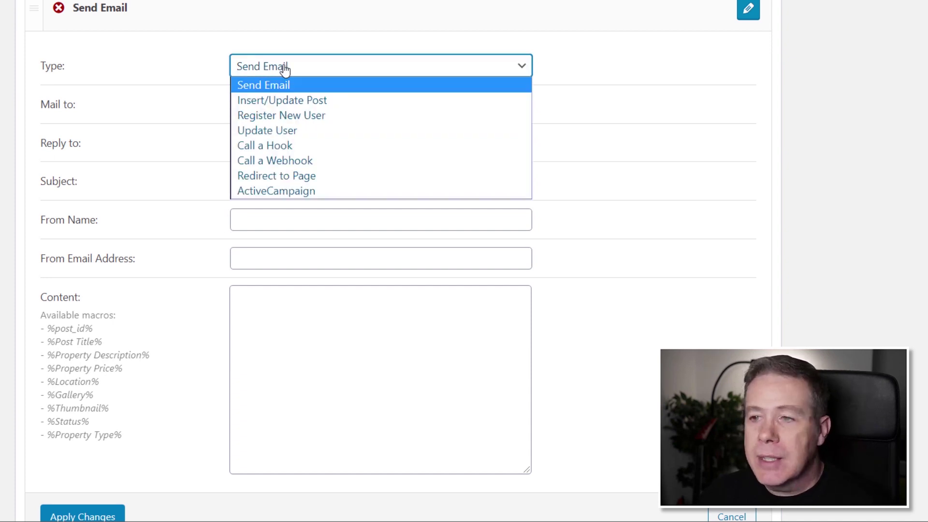
pyautogui.click(309, 100)
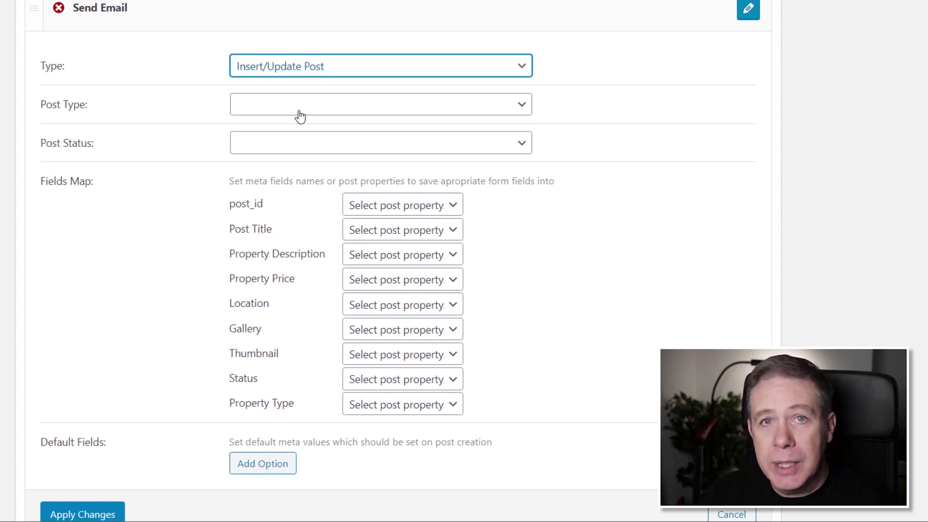
# Step: Set the new notification's post type to Properties and its post status to Pending Review
pyautogui.click(284, 105)
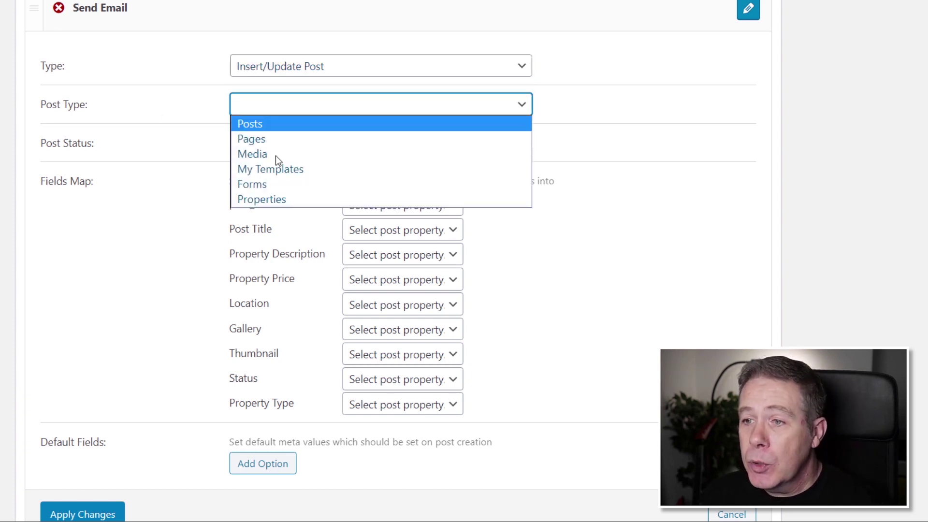
pyautogui.click(266, 201)
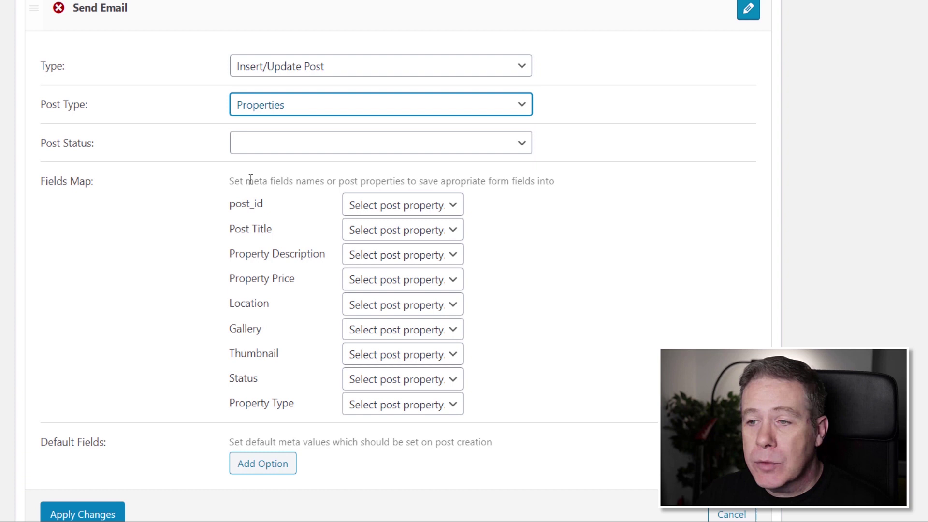
pyautogui.click(289, 147)
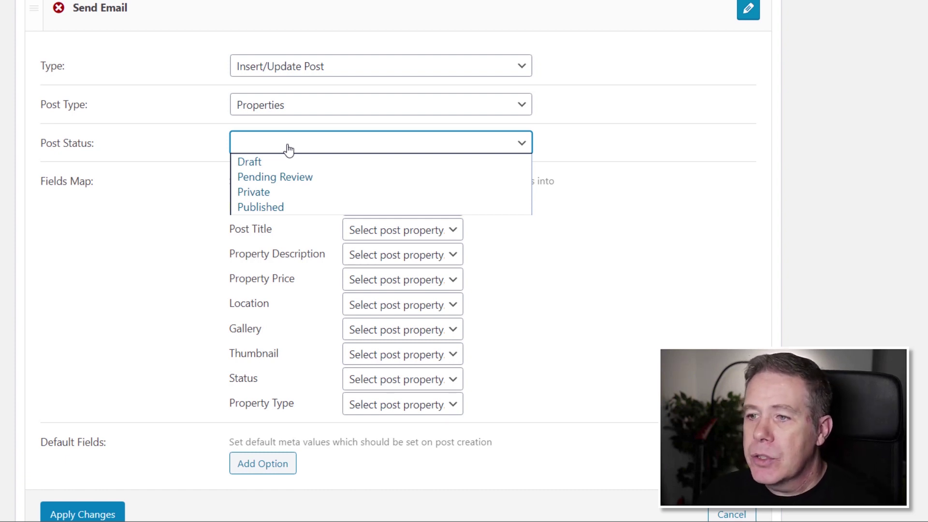
pyautogui.click(283, 184)
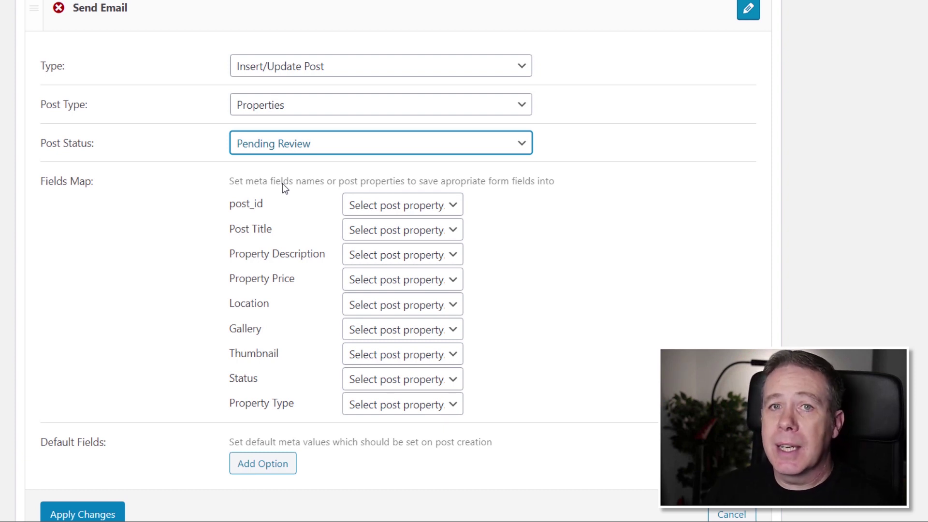
# Step: In the notification's fields map, assign post_id to Post ID, Post Title to Post Title and Property Description to Post Content
pyautogui.click(352, 208)
pyautogui.click(384, 233)
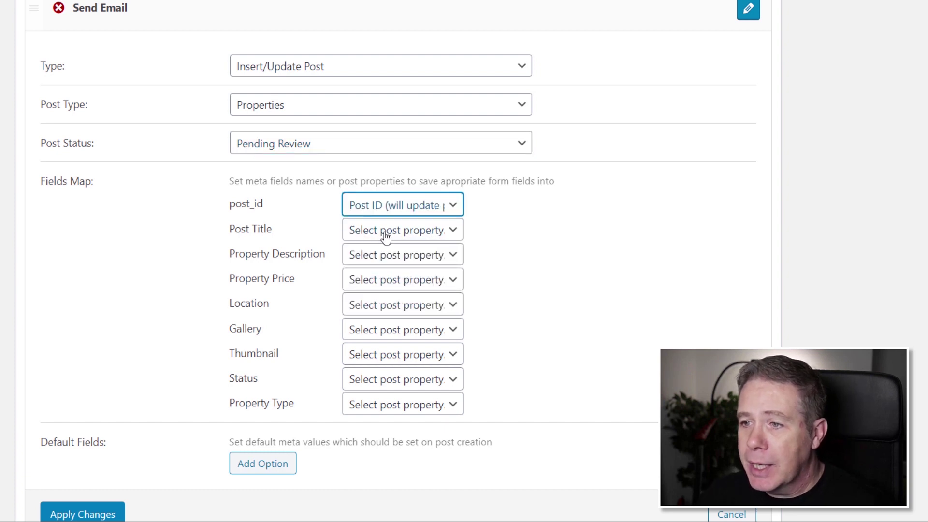
pyautogui.click(383, 233)
pyautogui.click(379, 280)
pyautogui.click(392, 265)
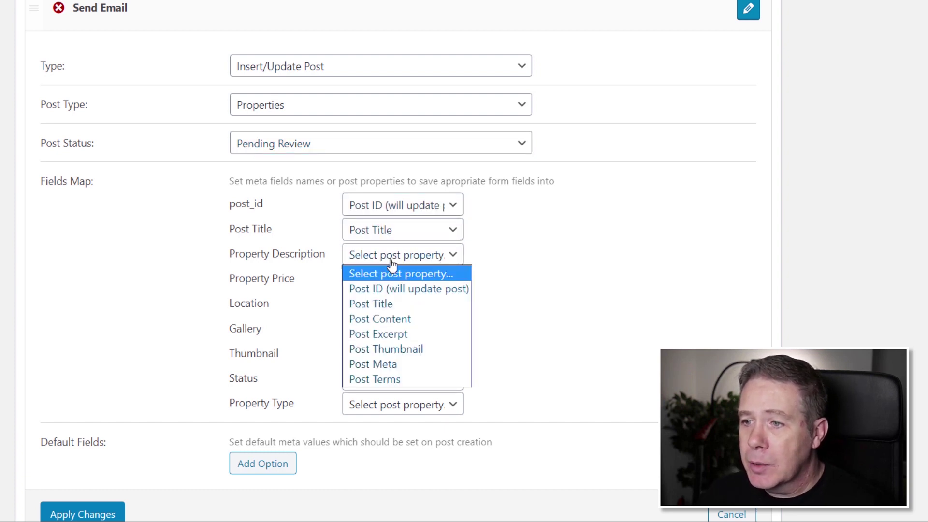
pyautogui.click(382, 319)
# Step: Map the notification's Thumbnail field to Post Thumbnail and Property Type to Post Terms with the Property Types taxonomy
pyautogui.click(366, 358)
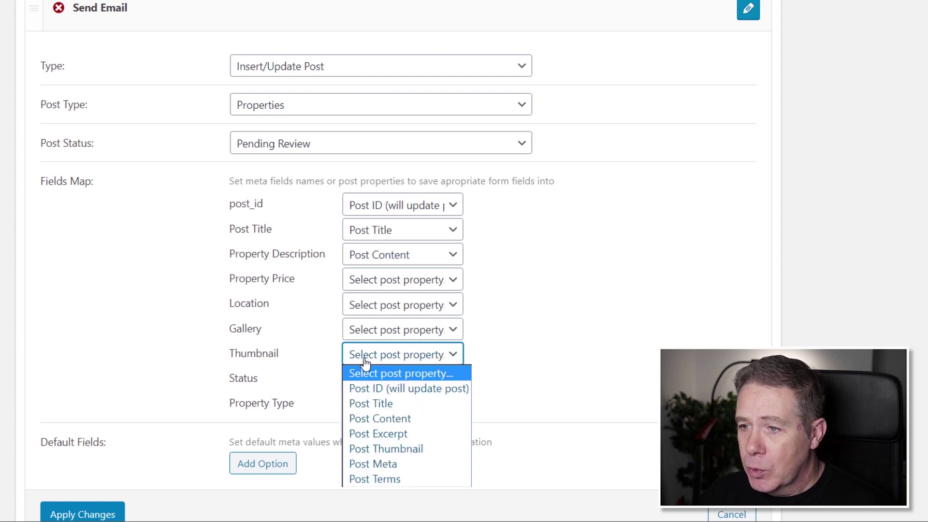
pyautogui.click(395, 448)
pyautogui.click(443, 407)
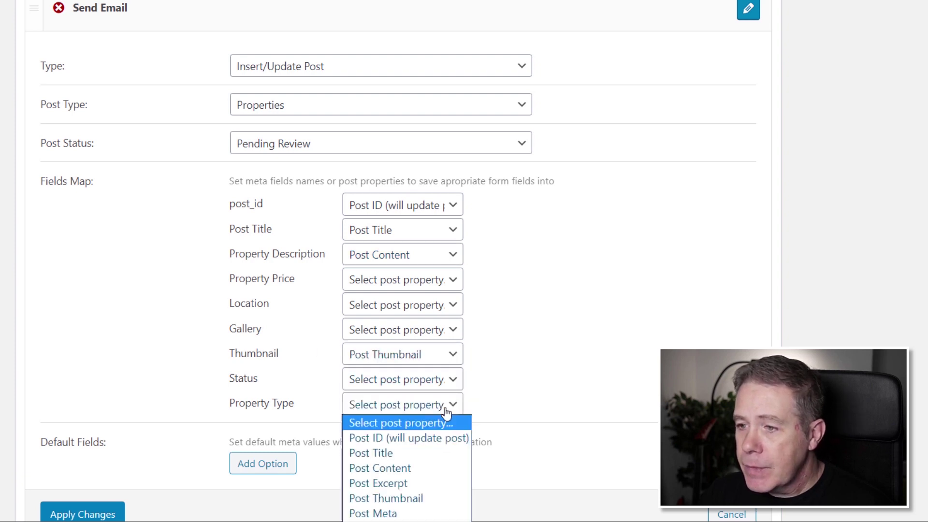
pyautogui.click(382, 520)
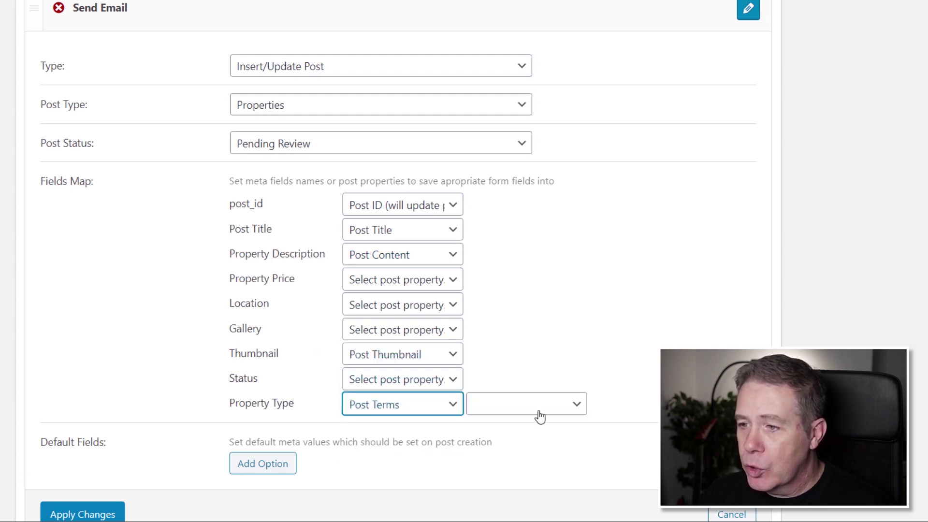
pyautogui.click(537, 412)
pyautogui.click(517, 465)
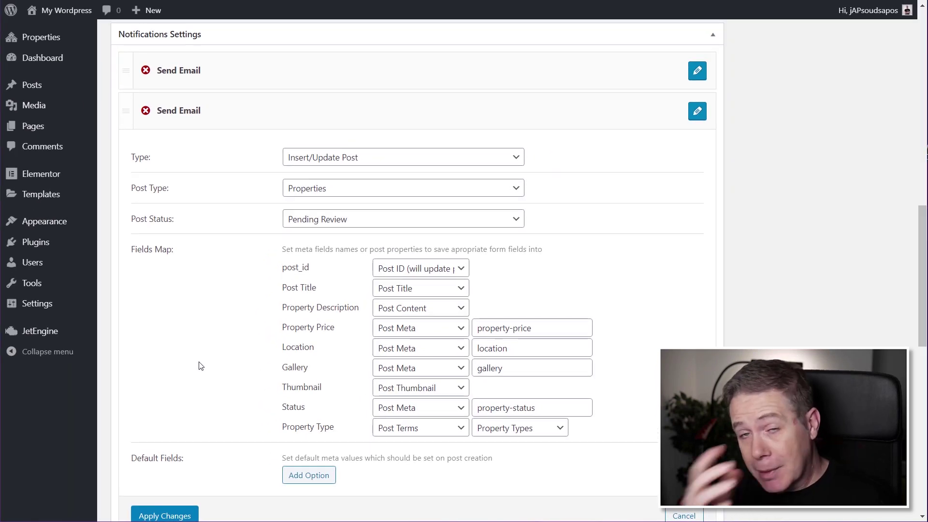
# Step: Apply the Insert/Update Post notification's changes and publish the Edit Property form
pyautogui.scroll(-1, 234, 348)
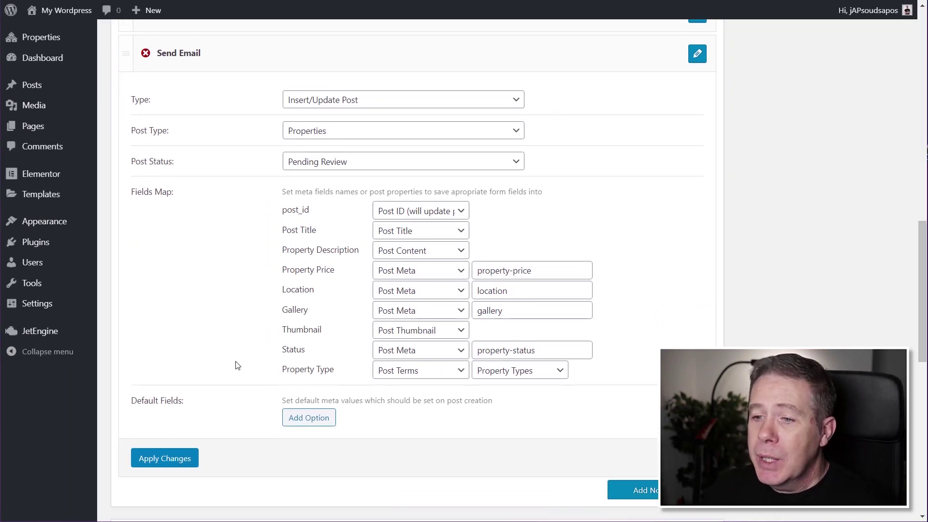
pyautogui.click(162, 454)
pyautogui.scroll(15, 632, 399)
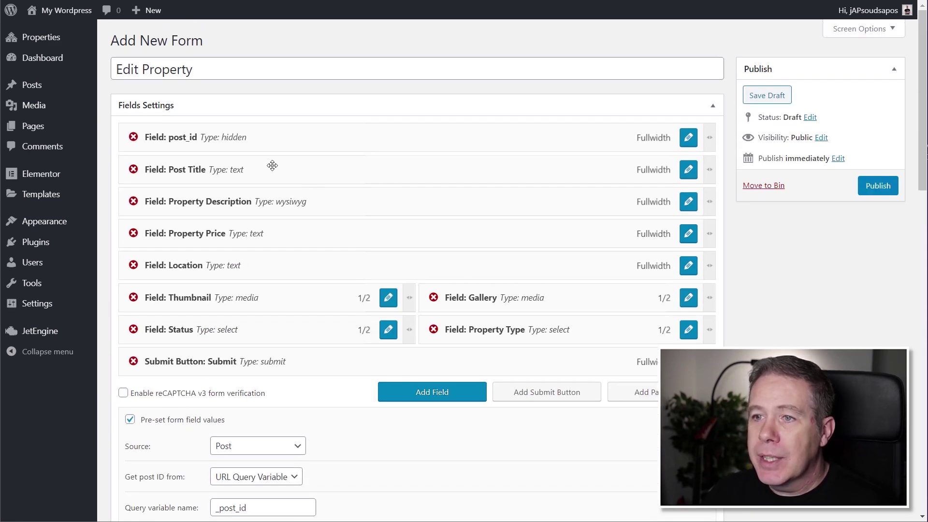
pyautogui.scroll(-5, 271, 180)
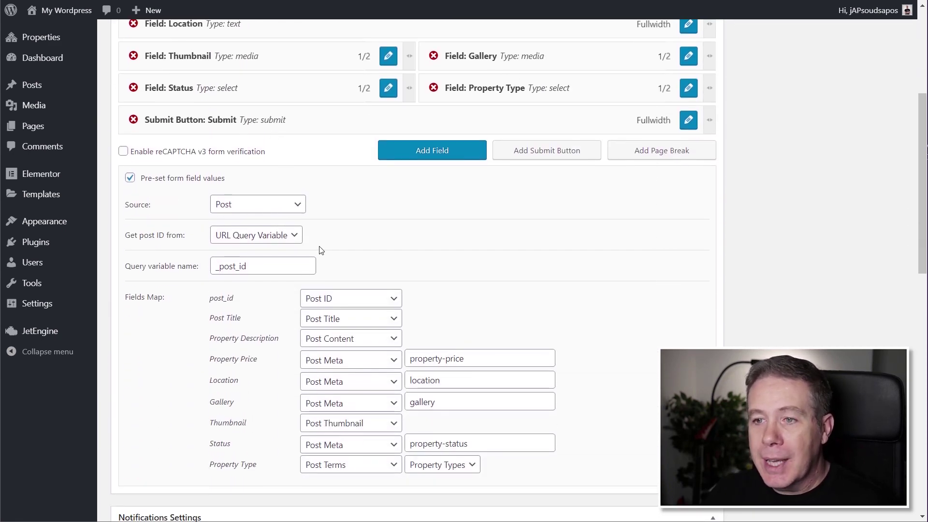
pyautogui.scroll(-2, 368, 342)
pyautogui.scroll(-3, 365, 344)
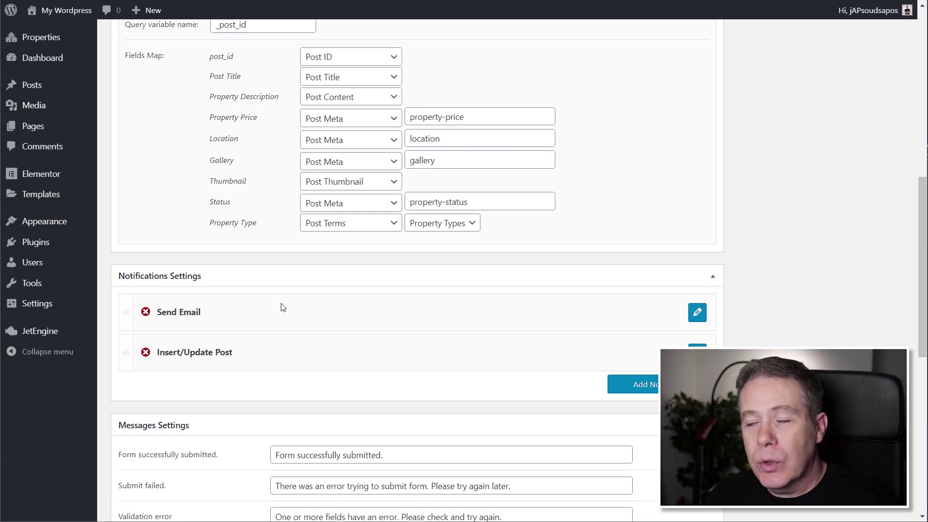
pyautogui.scroll(8, 782, 314)
pyautogui.scroll(1, 781, 314)
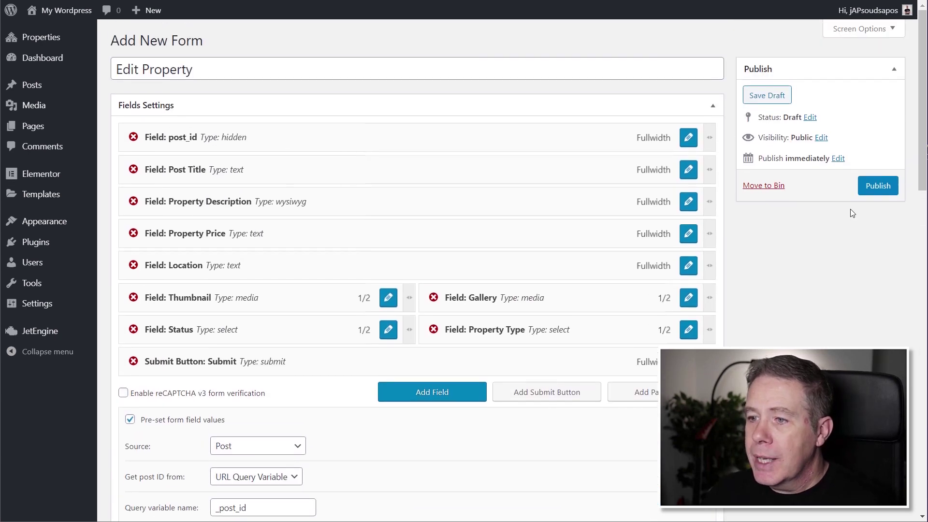
pyautogui.click(872, 189)
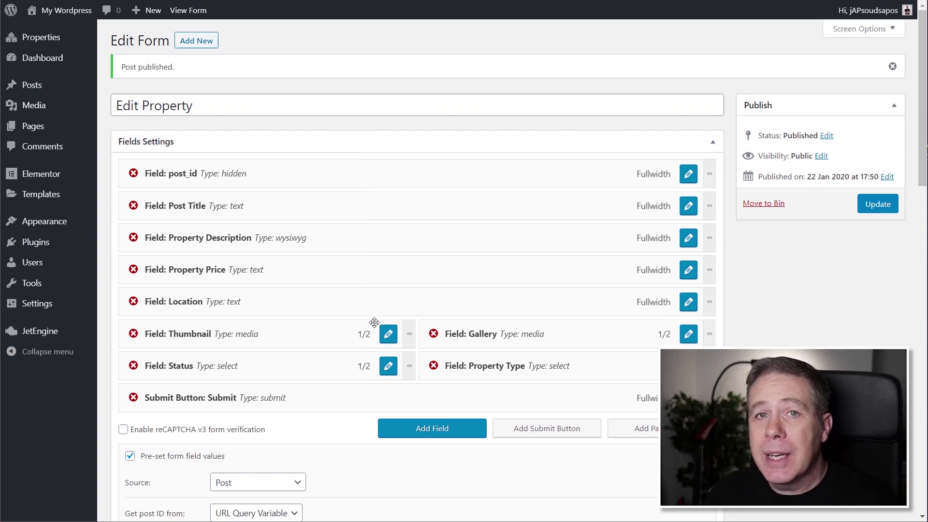
# Step: Create a new saved template of type Page named Edit Property
pyautogui.moveTo(49, 198)
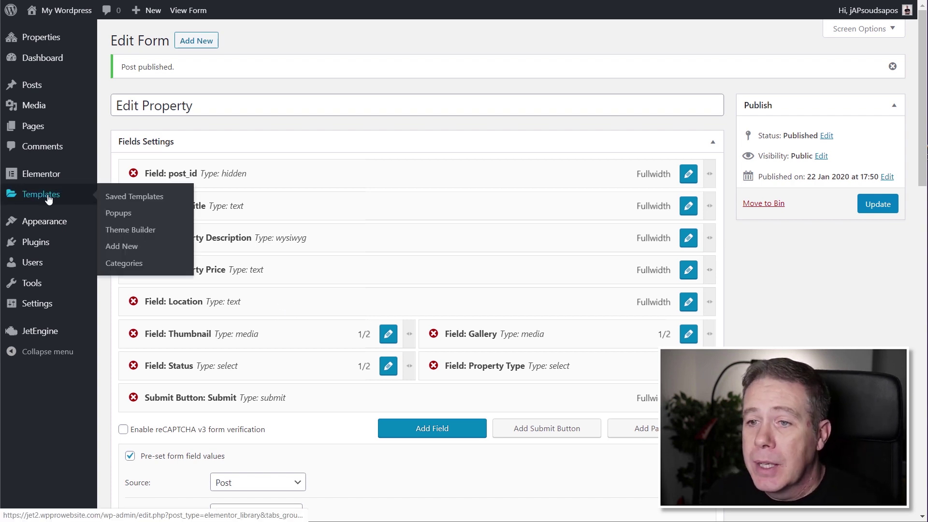
pyautogui.click(140, 197)
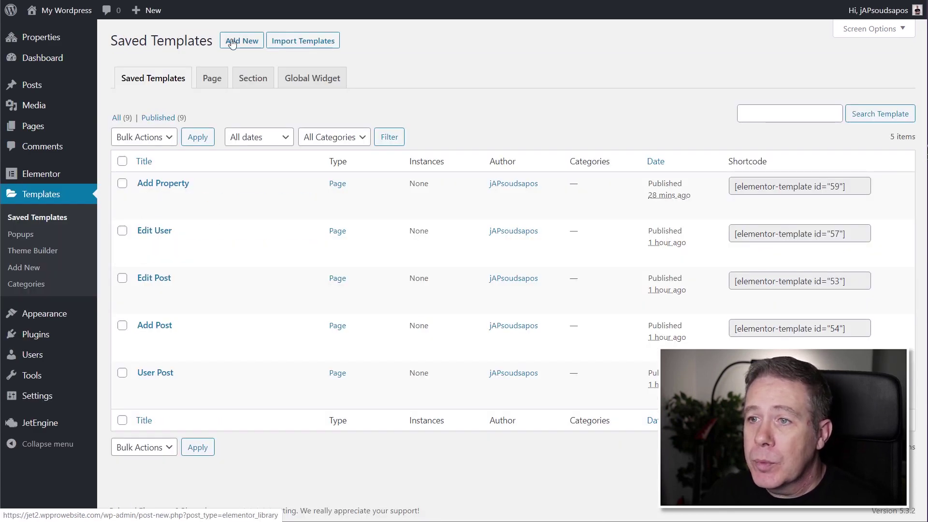
pyautogui.click(232, 44)
pyautogui.click(558, 250)
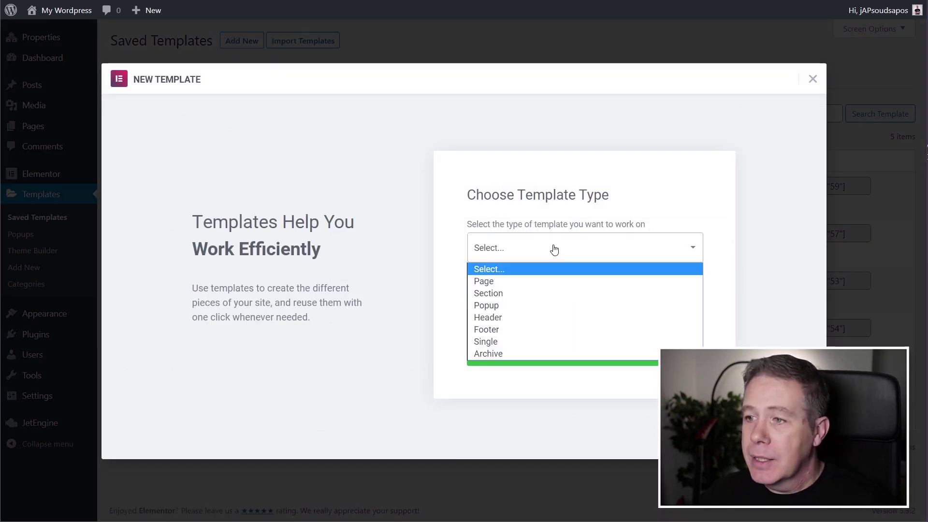
pyautogui.click(529, 280)
pyautogui.click(534, 304)
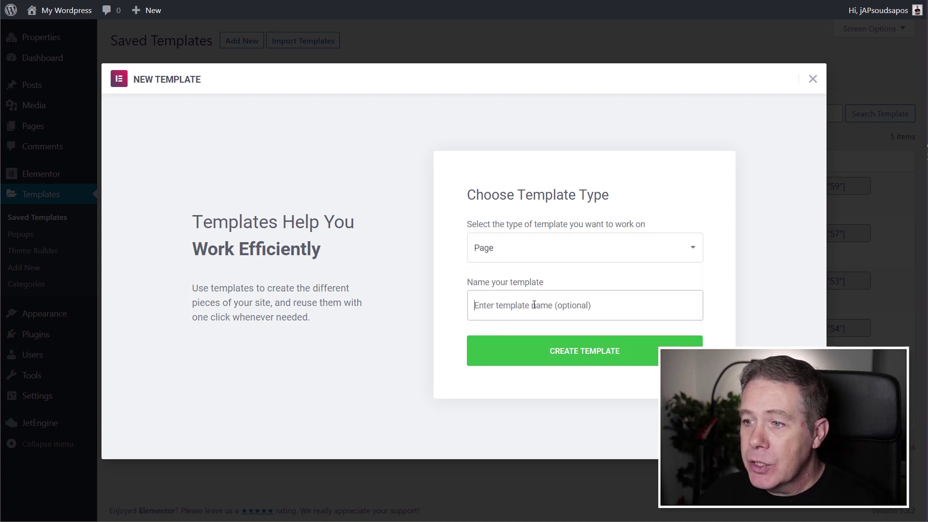
pyautogui.write('Edit Property')
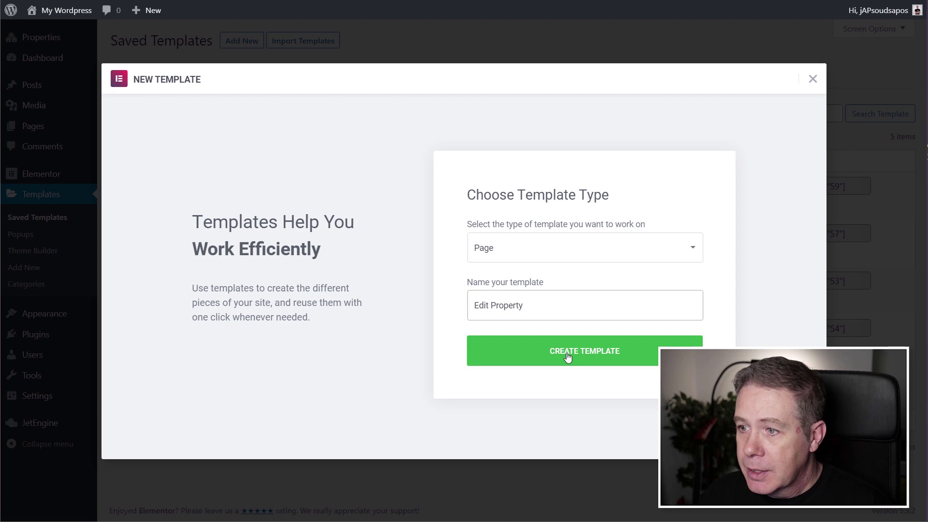
pyautogui.click(568, 356)
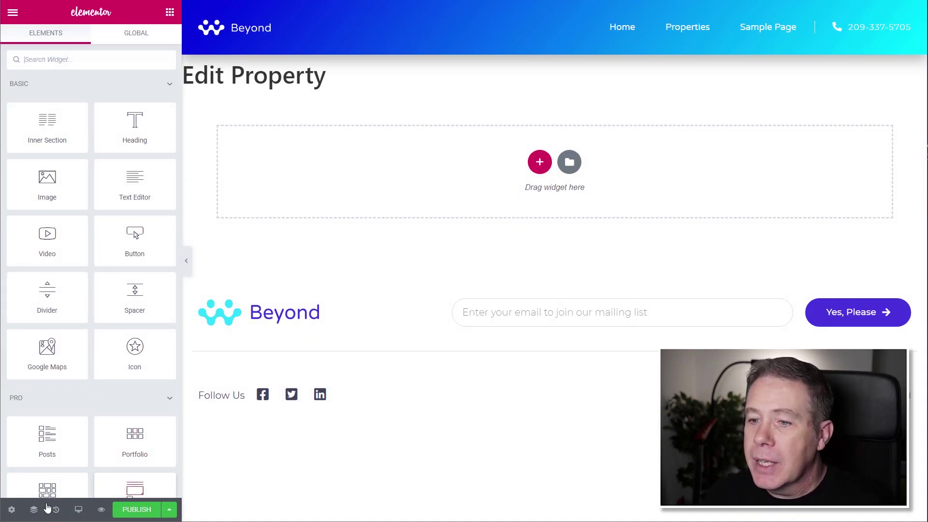
# Step: Hide the Edit Property template's page title and add the JetEngine Form widget to the empty page area
pyautogui.click(12, 510)
pyautogui.click(157, 166)
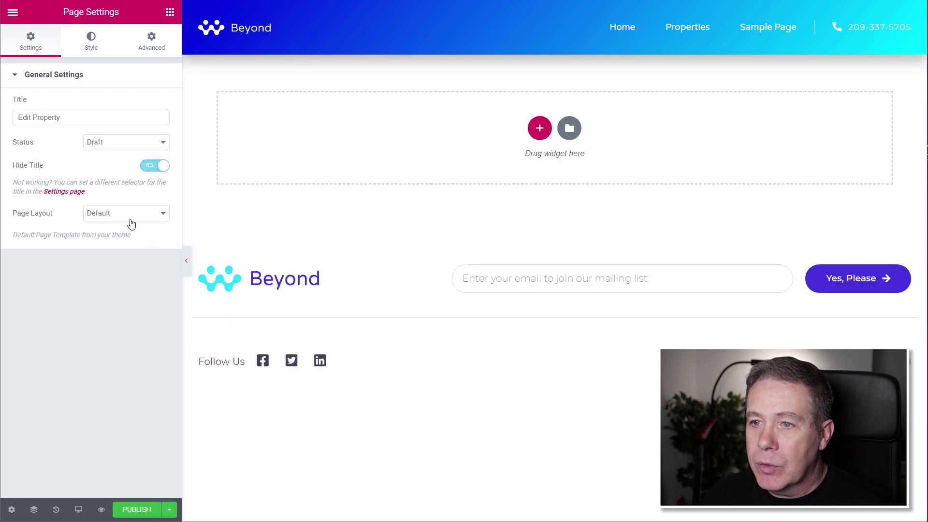
pyautogui.click(170, 12)
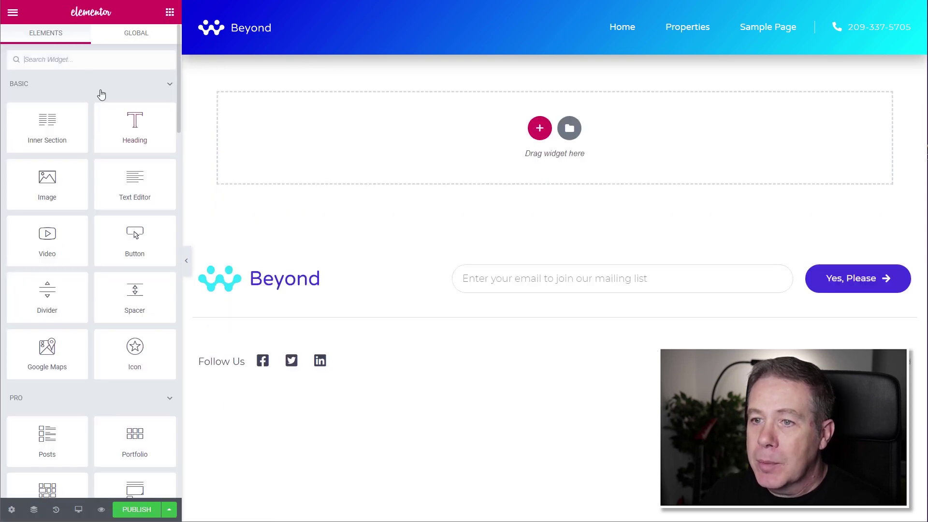
pyautogui.write('form')
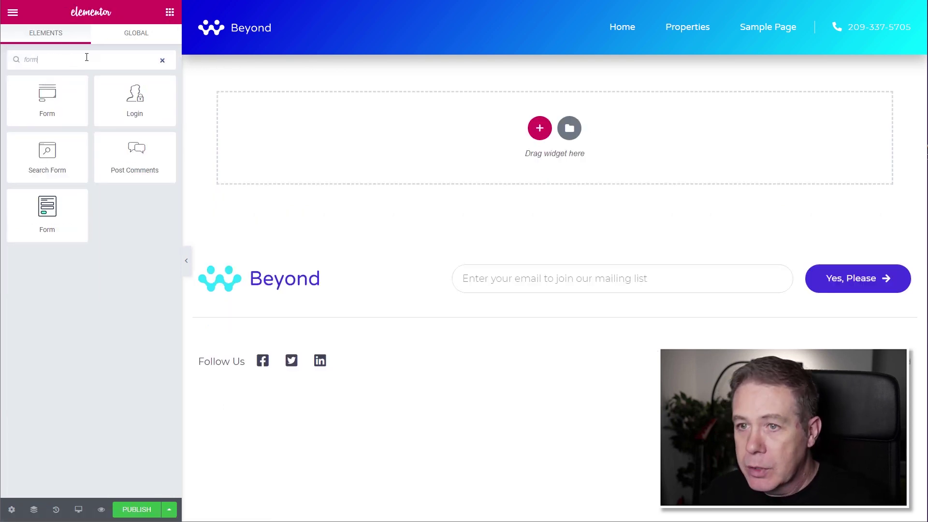
pyautogui.moveTo(57, 213); pyautogui.dragTo(589, 115)
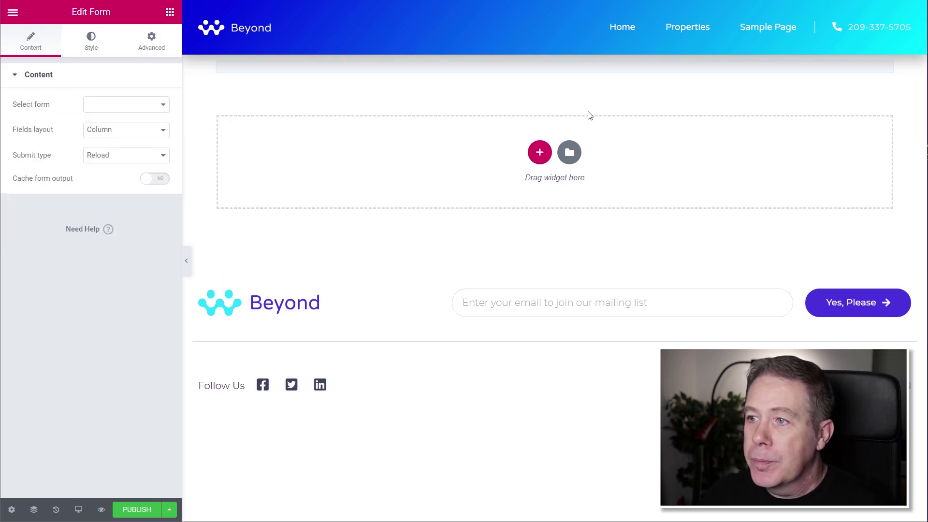
# Step: Unlink the form section's padding values and set its top and bottom padding to 50 px
pyautogui.click(555, 48)
pyautogui.click(148, 47)
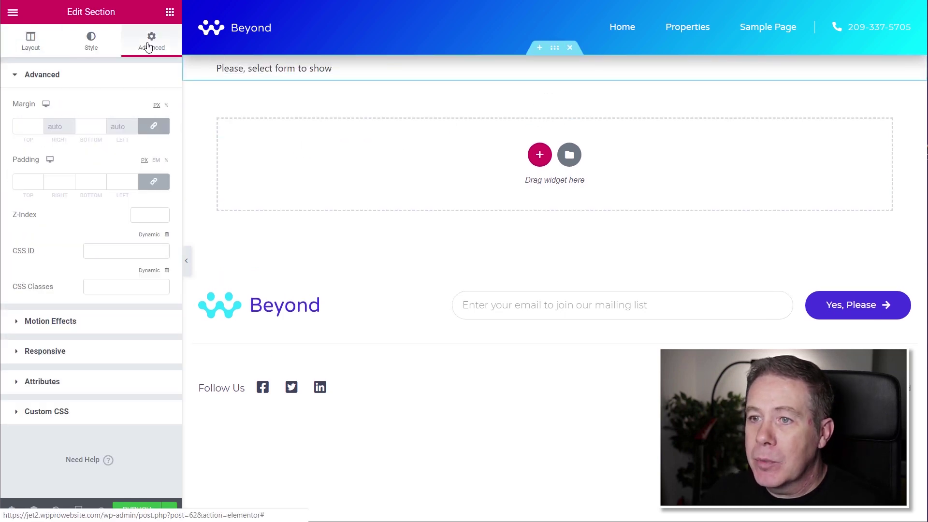
pyautogui.click(153, 181)
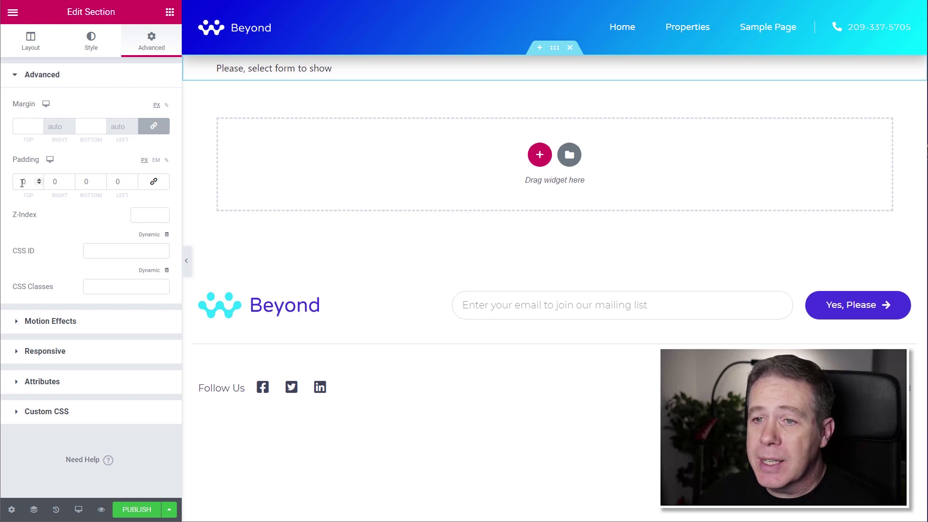
pyautogui.click(22, 183)
pyautogui.write('50')
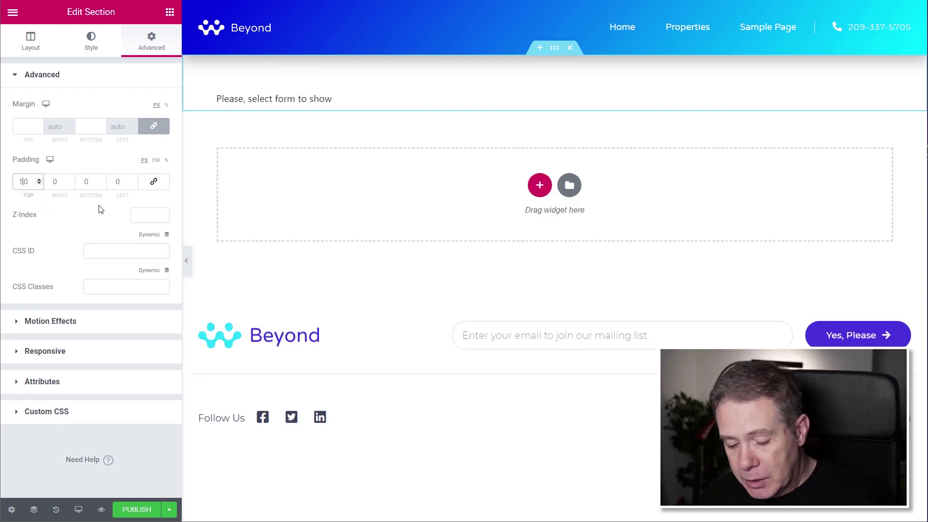
pyautogui.click(90, 182)
pyautogui.write('50')
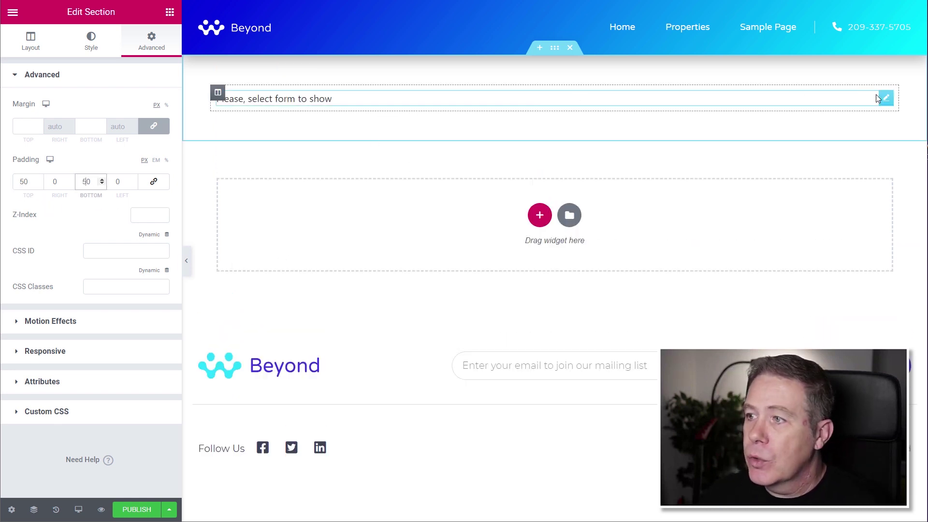
# Step: Set the form widget to show the Edit Property form with the AJAX submit type
pyautogui.click(885, 98)
pyautogui.click(124, 109)
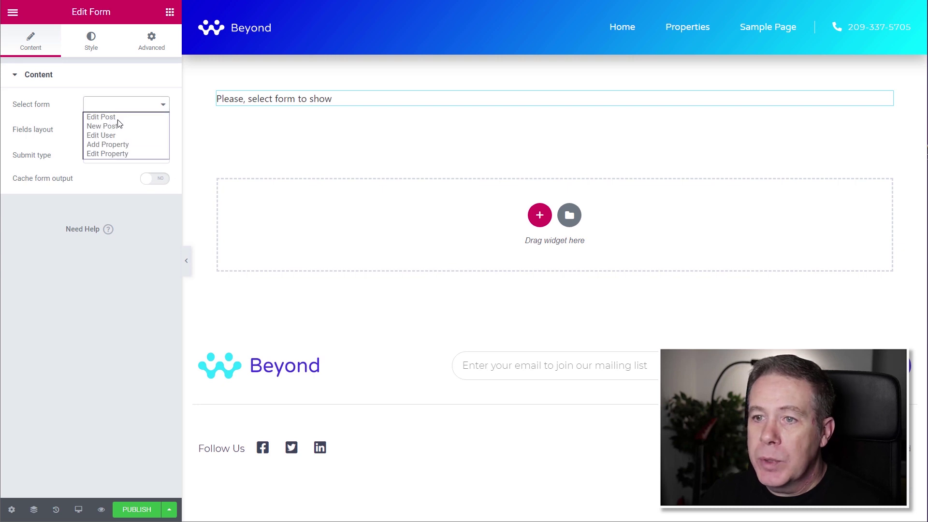
pyautogui.click(112, 155)
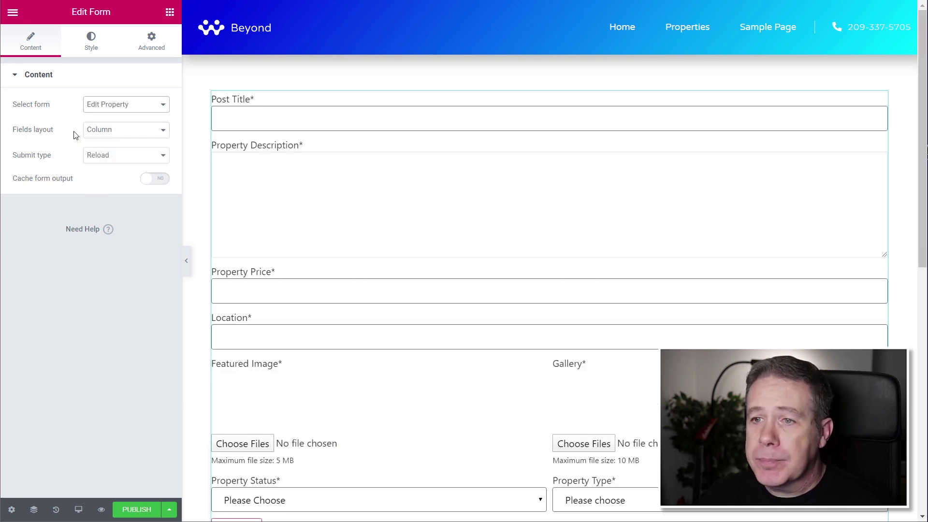
pyautogui.click(115, 159)
pyautogui.click(103, 176)
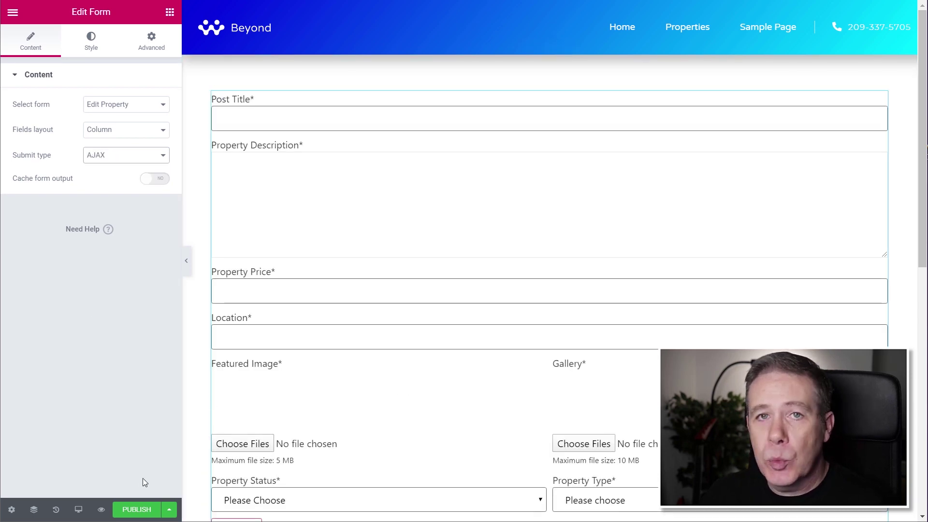
# Step: Publish the Edit Property template and exit to the WordPress dashboard
pyautogui.click(136, 509)
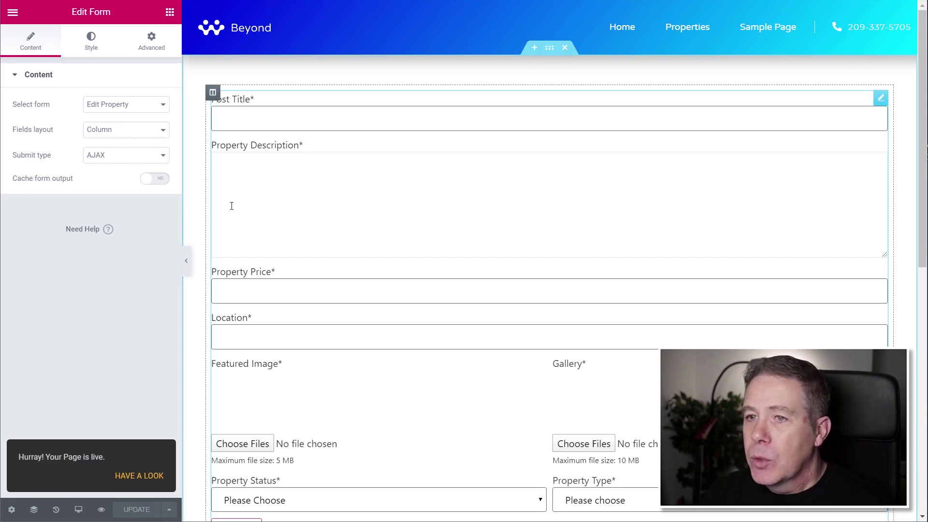
pyautogui.click(17, 13)
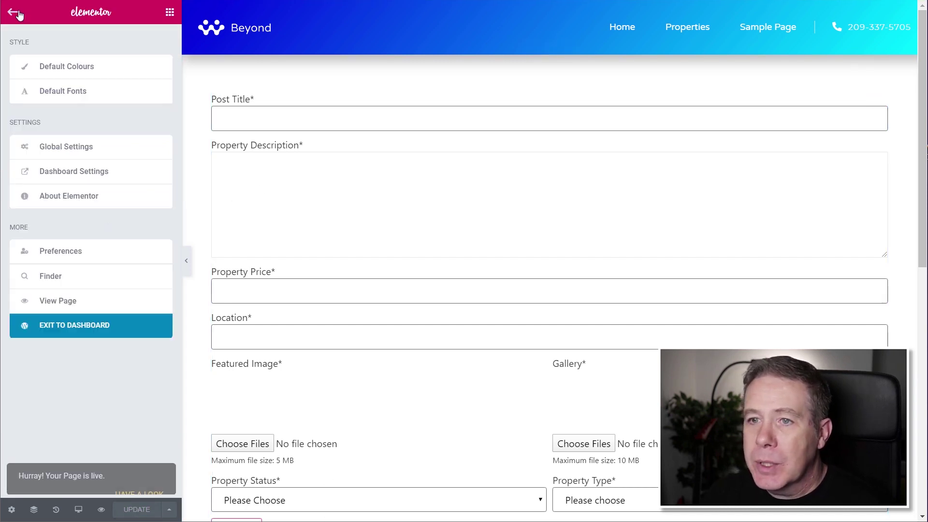
pyautogui.click(80, 325)
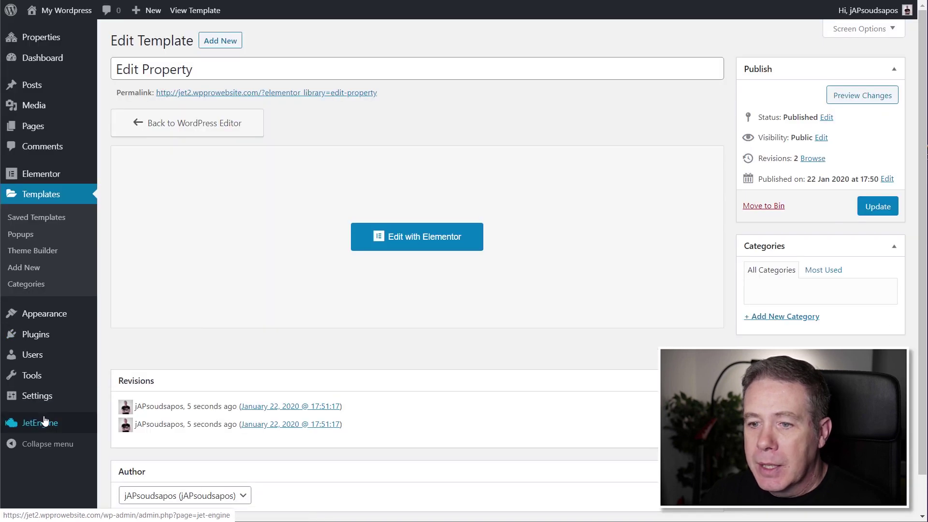
# Step: Add a new account subpage in JetEngine's Profile Builder with the title Edit Property and the slug edit-property
pyautogui.moveTo(43, 422)
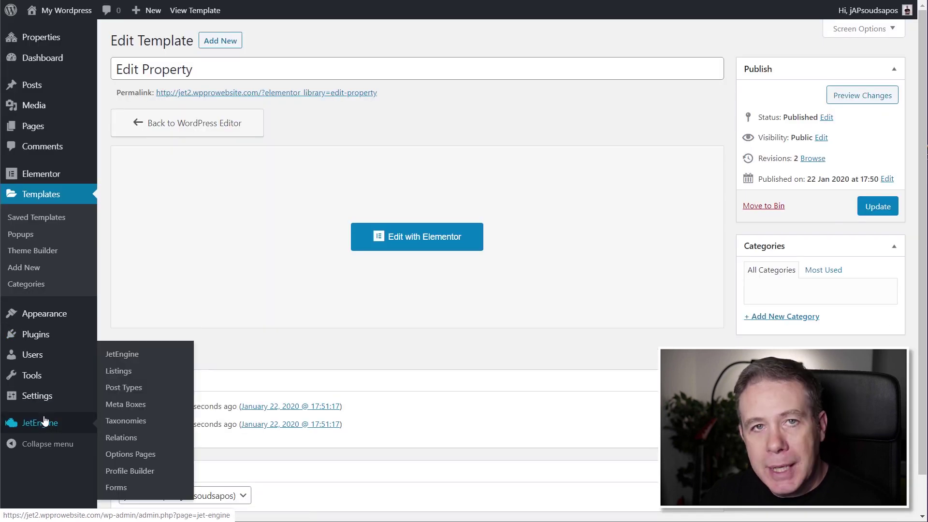
pyautogui.click(129, 471)
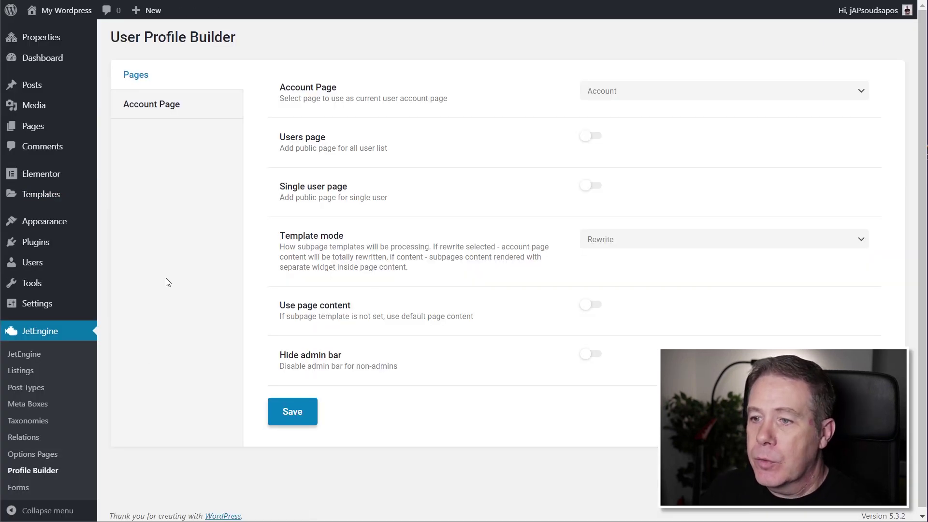
pyautogui.click(174, 115)
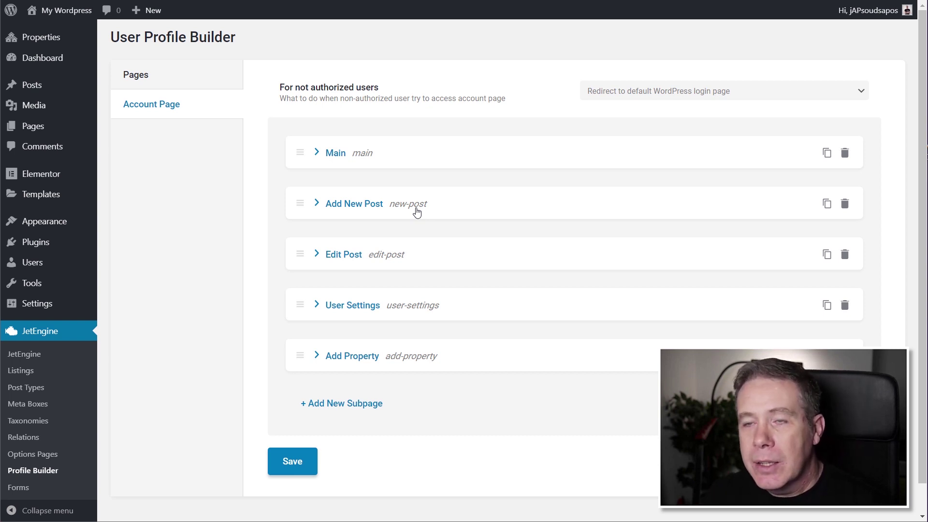
pyautogui.click(350, 407)
pyautogui.scroll(-4, 368, 409)
pyautogui.scroll(-2, 410, 378)
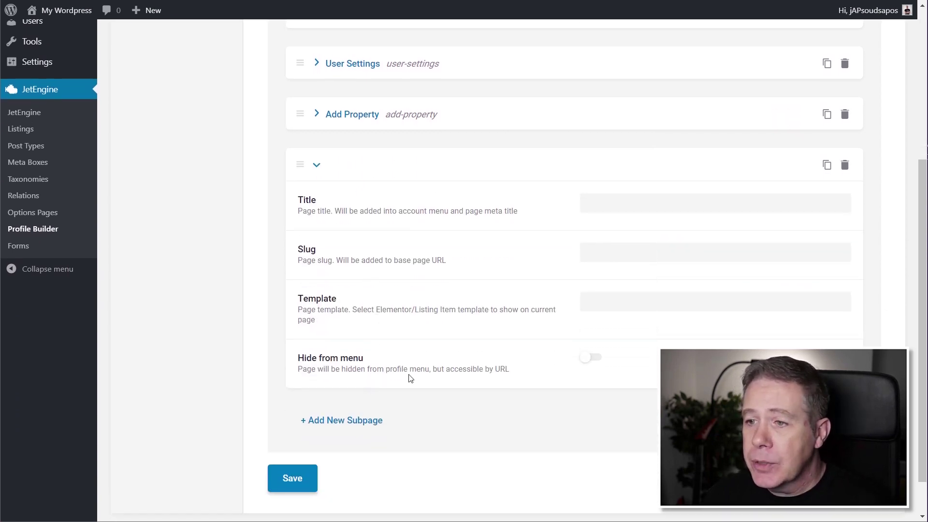
pyautogui.click(607, 205)
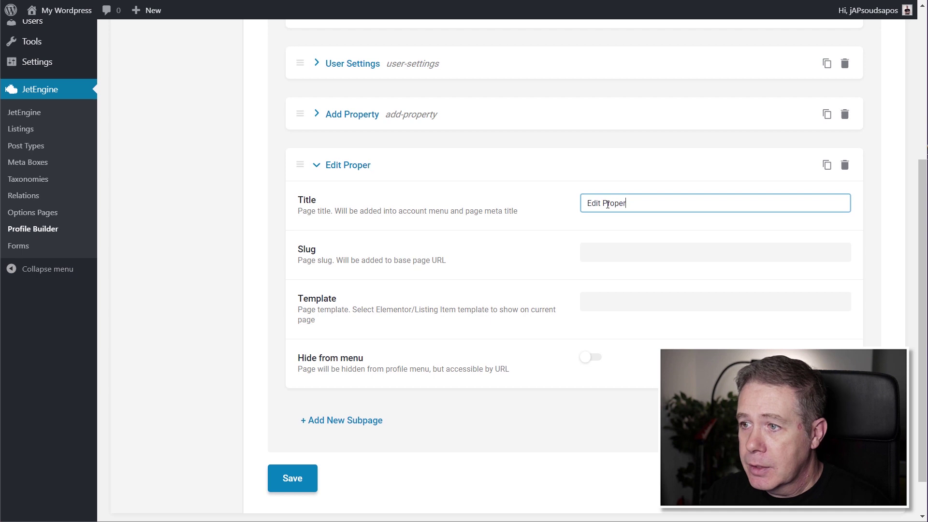
pyautogui.click(623, 247)
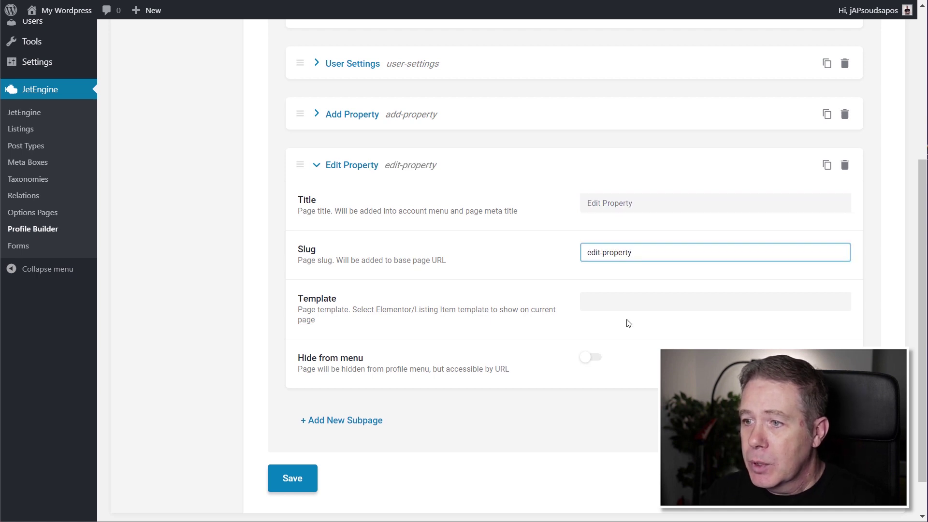
# Step: Assign the Edit Property template to the new subpage, hide it from the profile menu, and save the Profile Builder settings
pyautogui.click(634, 296)
pyautogui.write('edit')
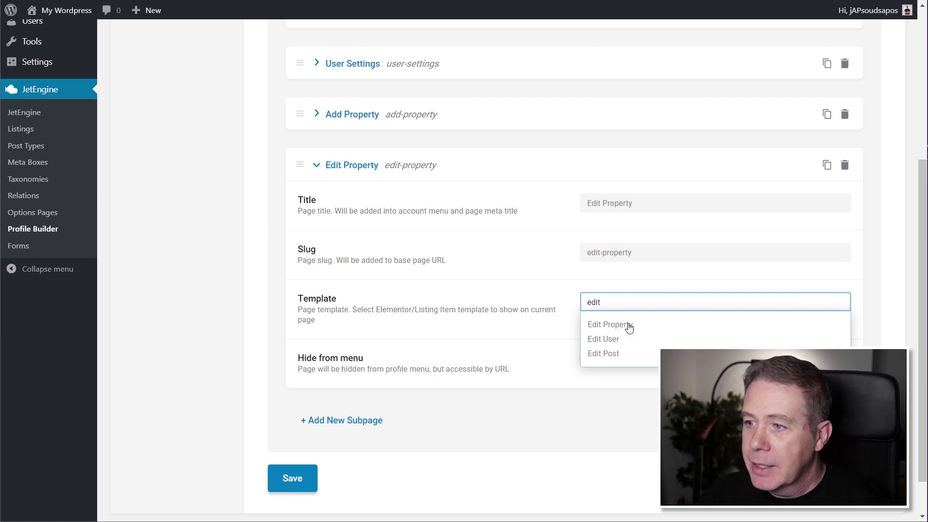
pyautogui.click(627, 325)
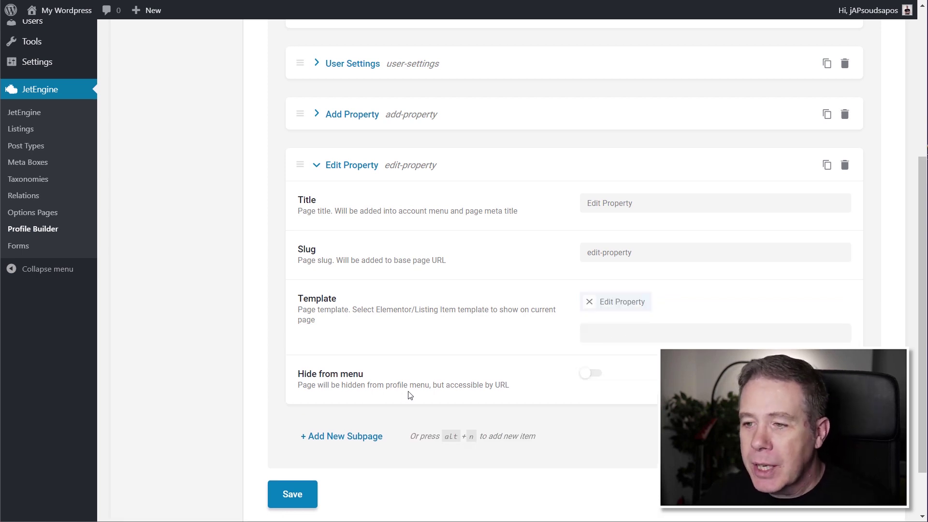
pyautogui.click(594, 377)
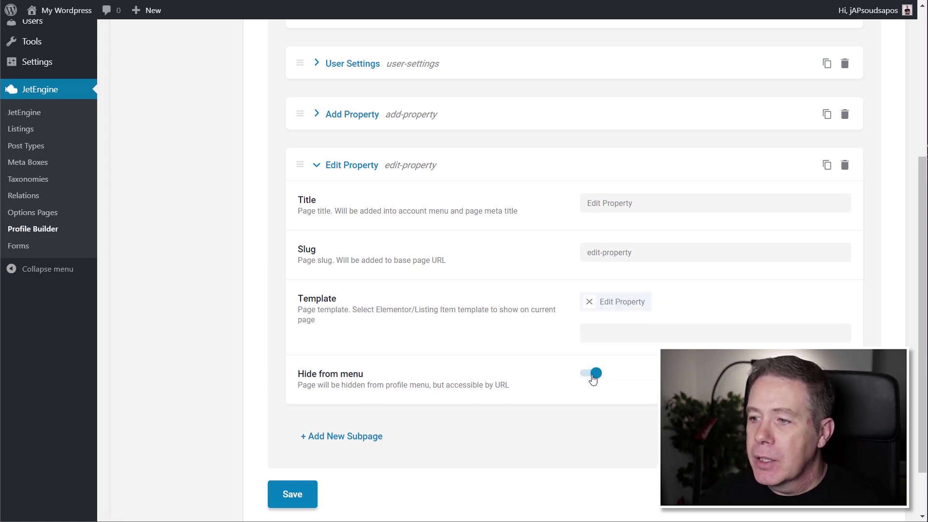
pyautogui.click(307, 493)
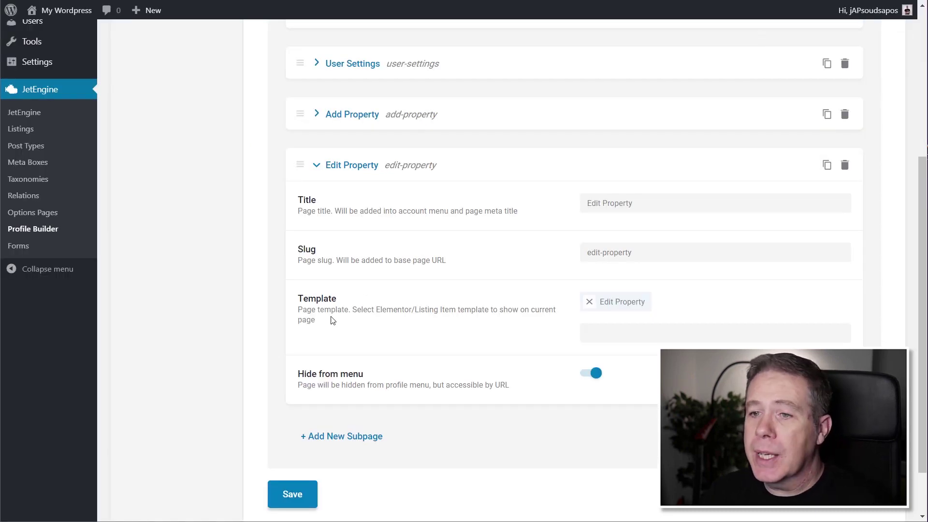
# Step: Look at the front-end Properties page and check which post type each JetEngine listing item is for
pyautogui.scroll(5, 166, 338)
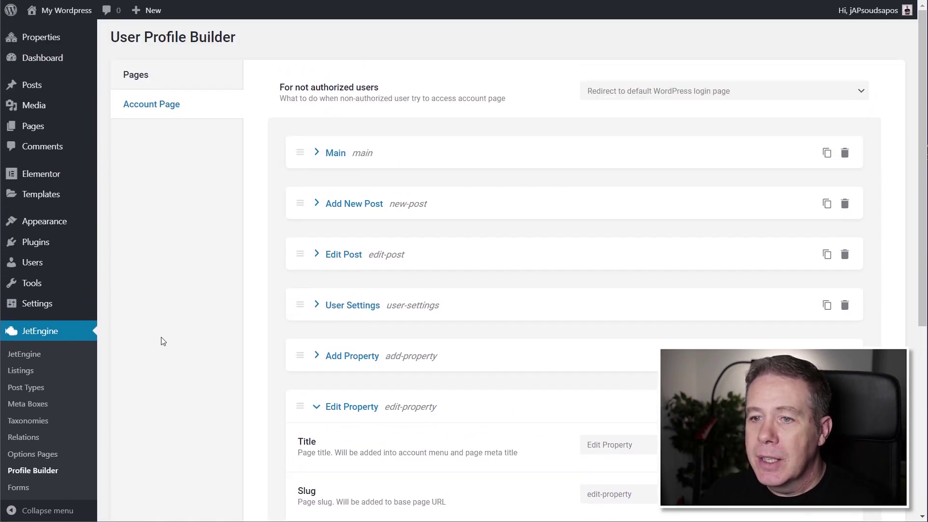
pyautogui.click(32, 373)
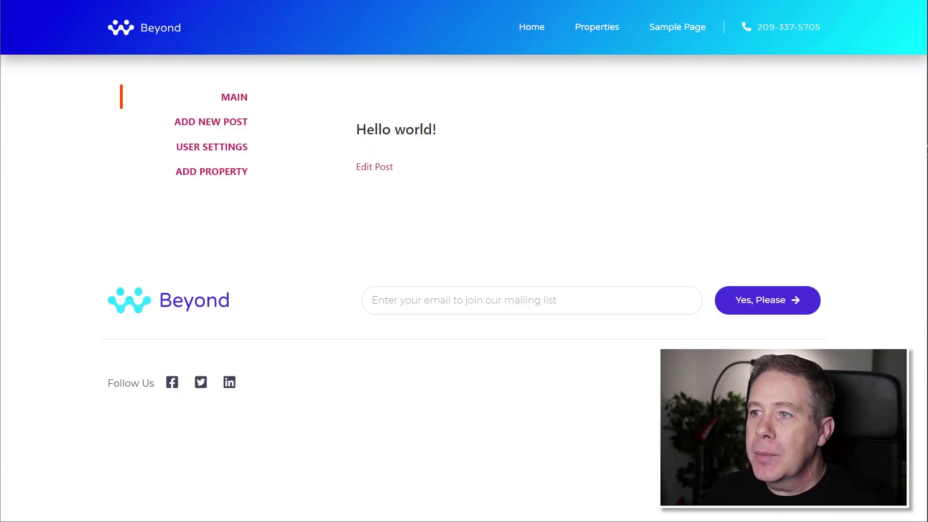
pyautogui.click(603, 31)
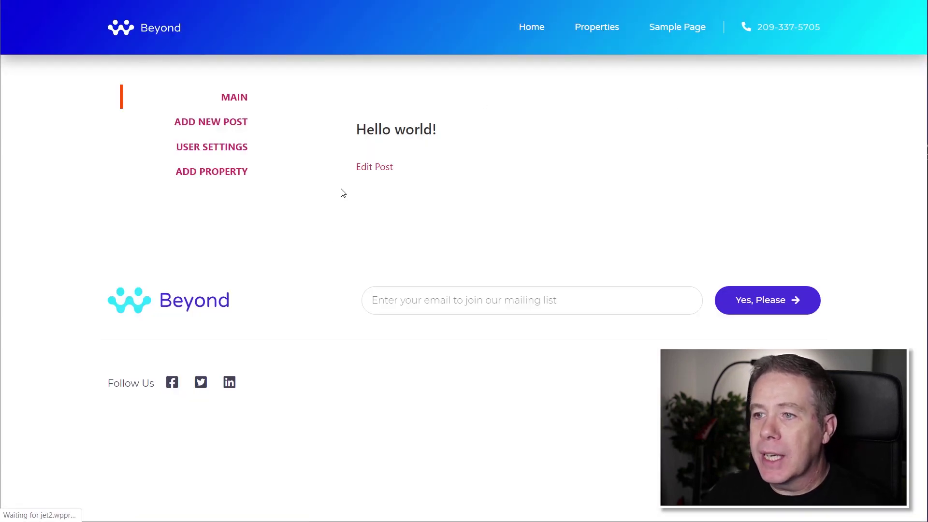
pyautogui.scroll(-4, 290, 248)
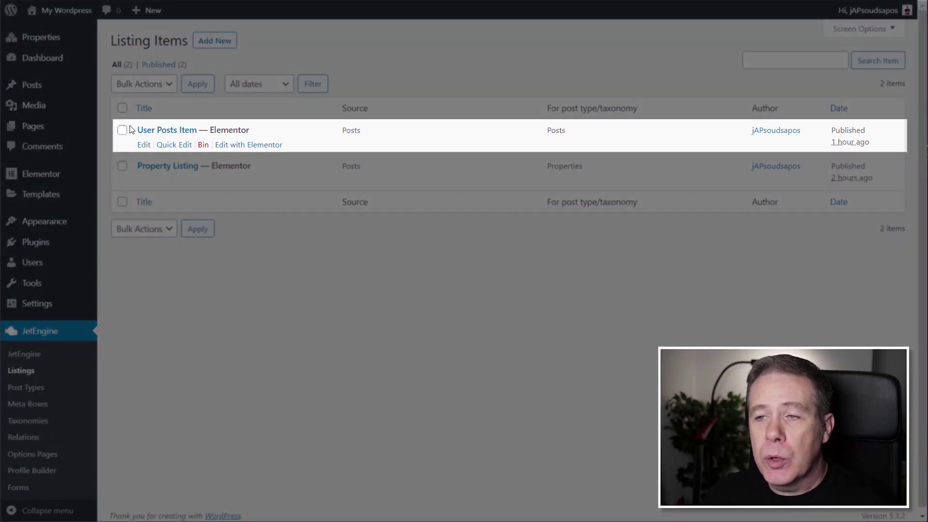
pyautogui.moveTo(545, 129); pyautogui.dragTo(568, 134)
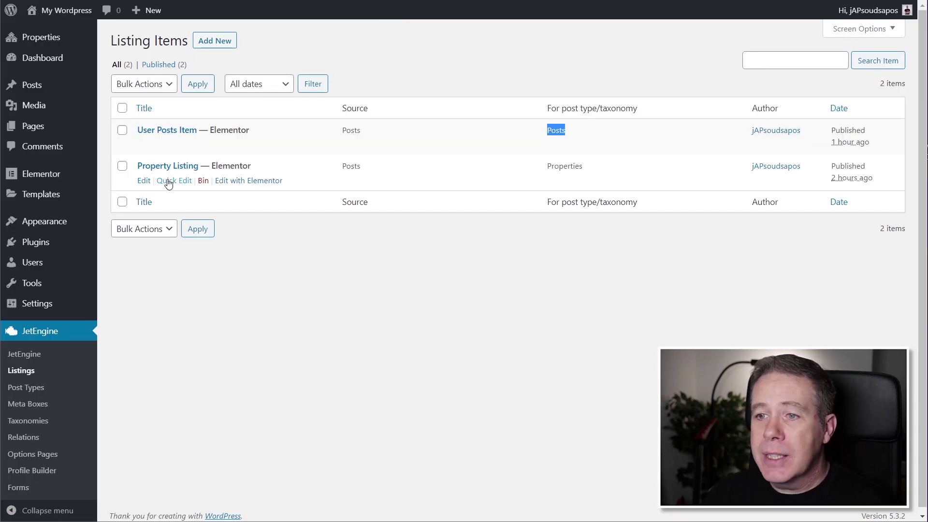
# Step: Open the Property Listing item in Elementor and add a Dynamic Link widget below the property's location
pyautogui.click(239, 183)
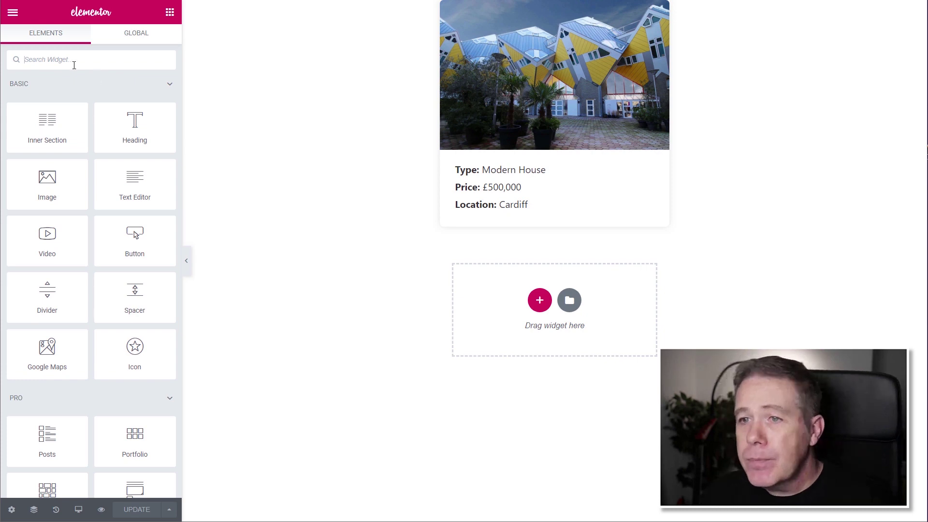
pyautogui.write('dyn')
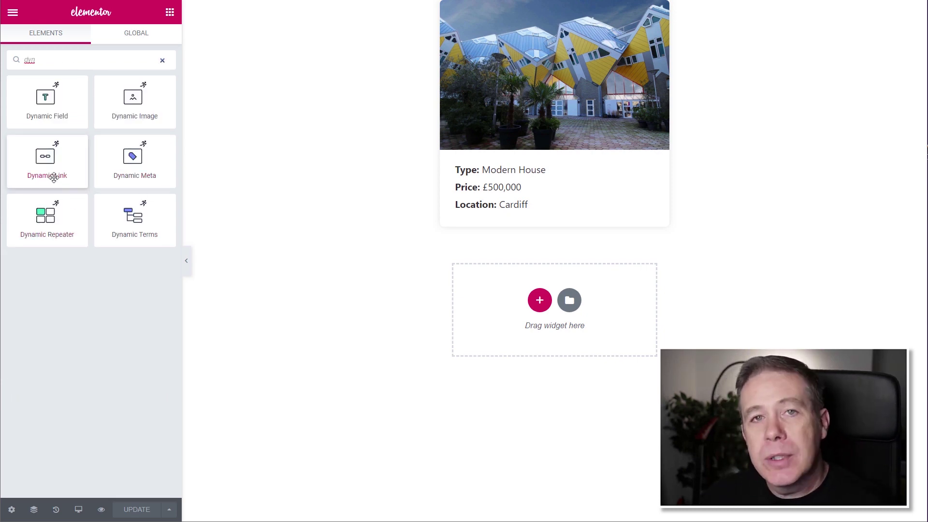
pyautogui.moveTo(54, 175); pyautogui.dragTo(583, 227)
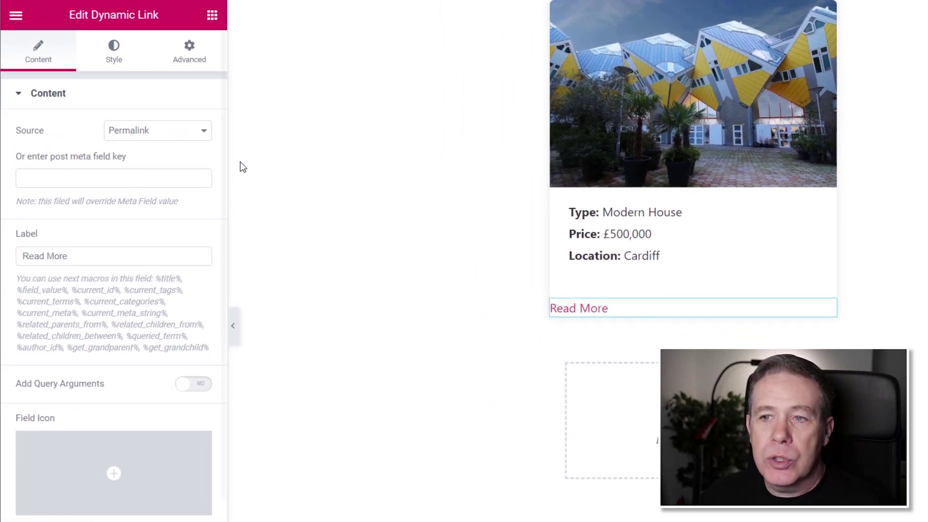
# Step: Set the Dynamic Link's source to Profile Page, choose the Edit Property page, and label the link Edit Property
pyautogui.click(162, 140)
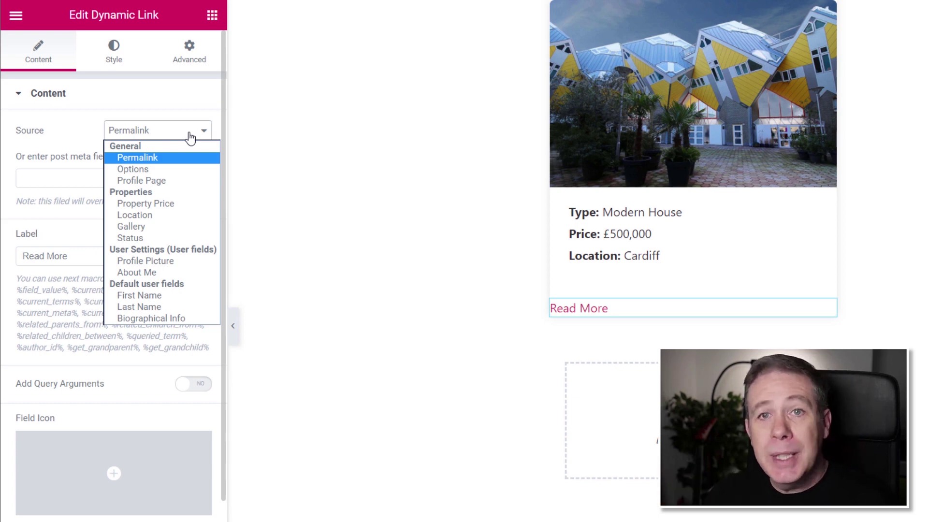
pyautogui.click(168, 181)
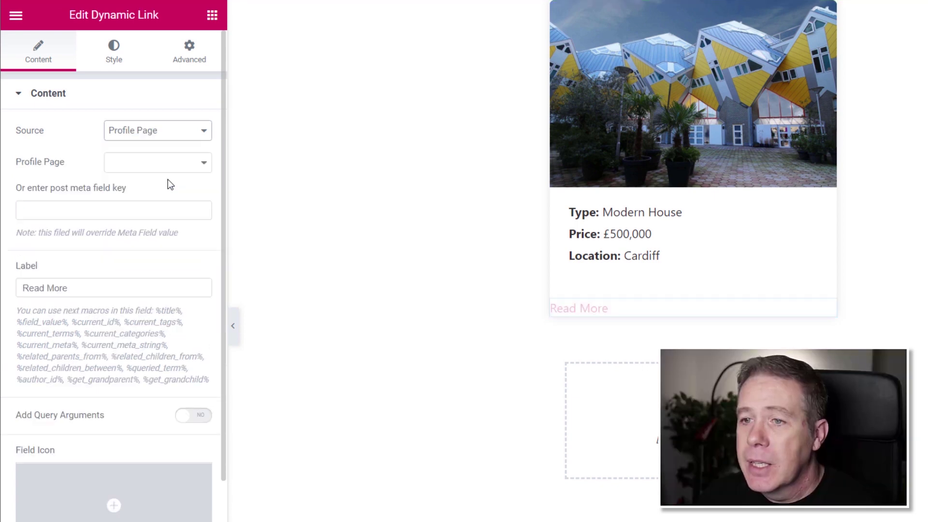
pyautogui.click(124, 166)
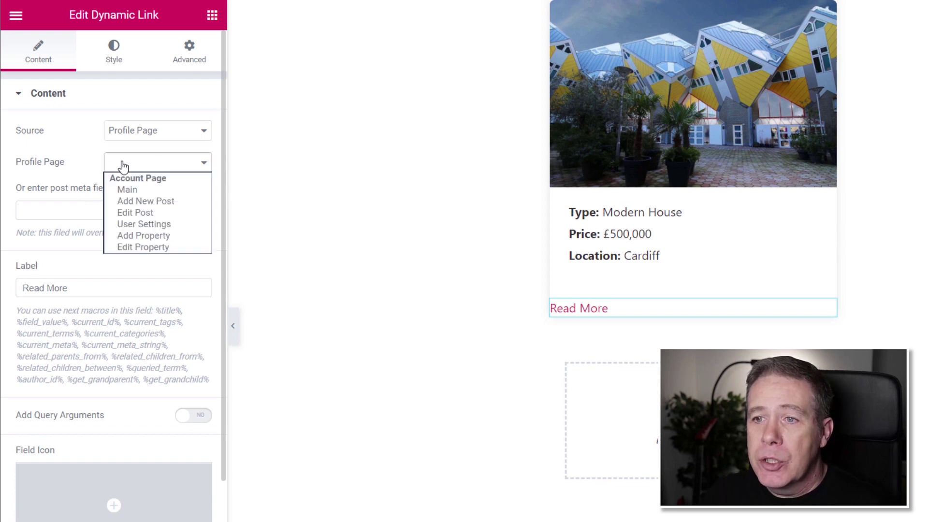
pyautogui.click(154, 246)
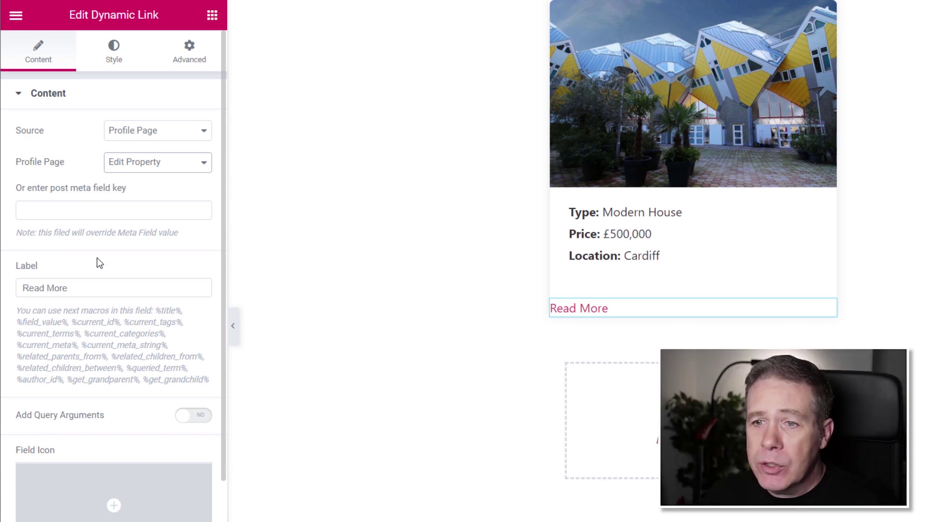
pyautogui.moveTo(108, 287); pyautogui.dragTo(4, 285)
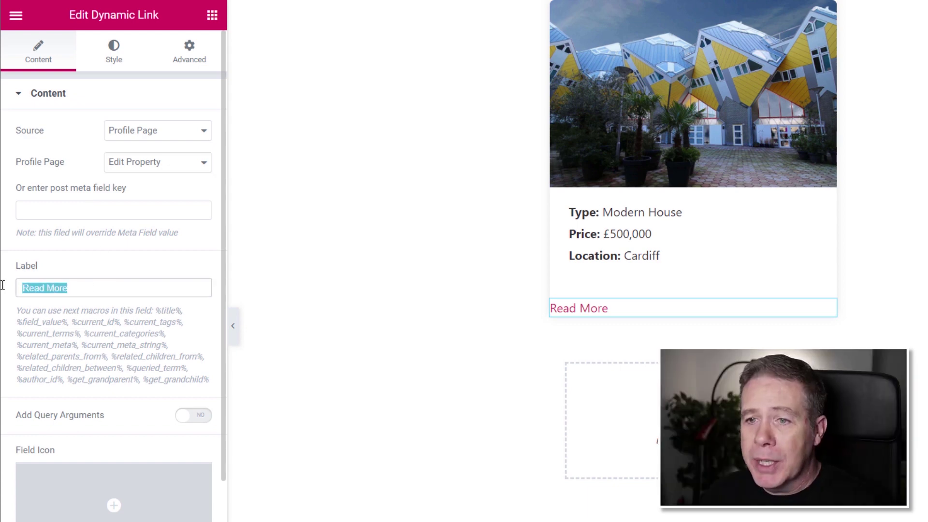
pyautogui.write('Edit ')
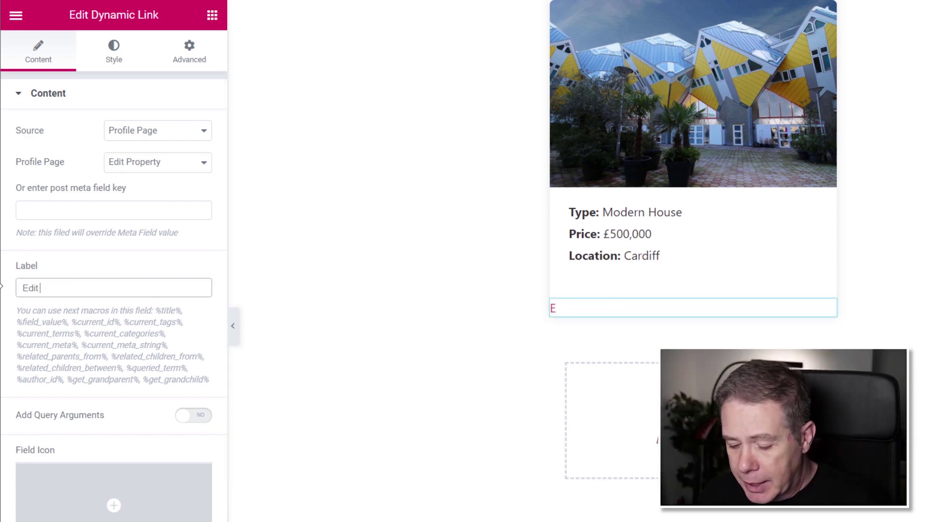
pyautogui.write('Property')
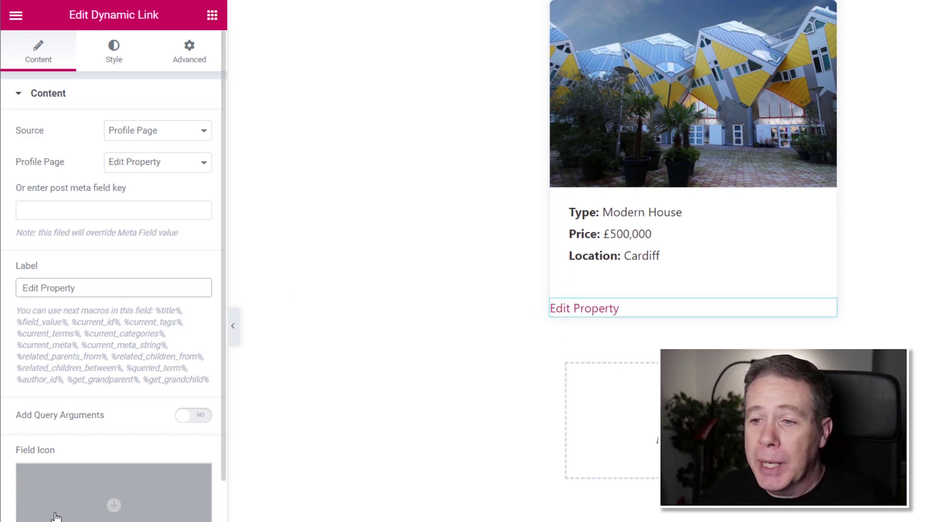
# Step: Enable query arguments on the Dynamic Link with _post_id=%current_id% and set the link's alignment to right
pyautogui.scroll(-2, 106, 415)
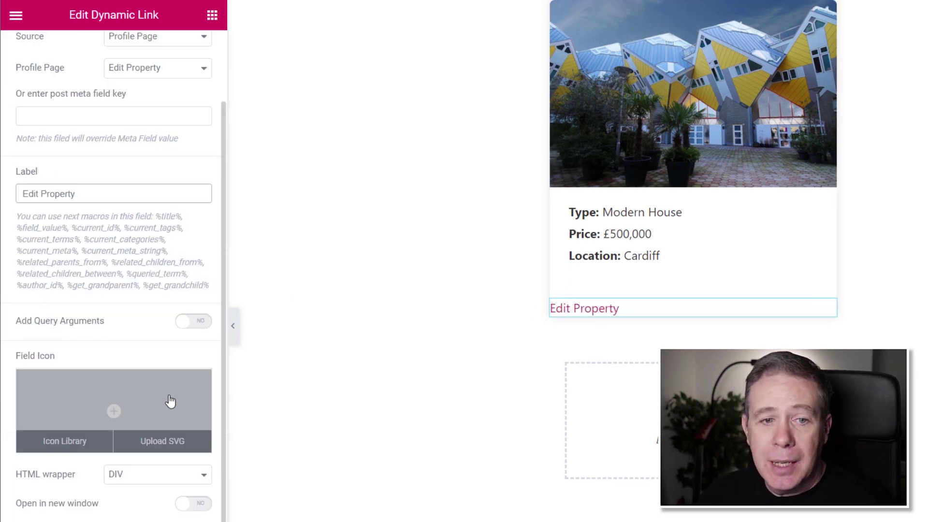
pyautogui.click(203, 326)
pyautogui.moveTo(166, 368); pyautogui.dragTo(20, 369)
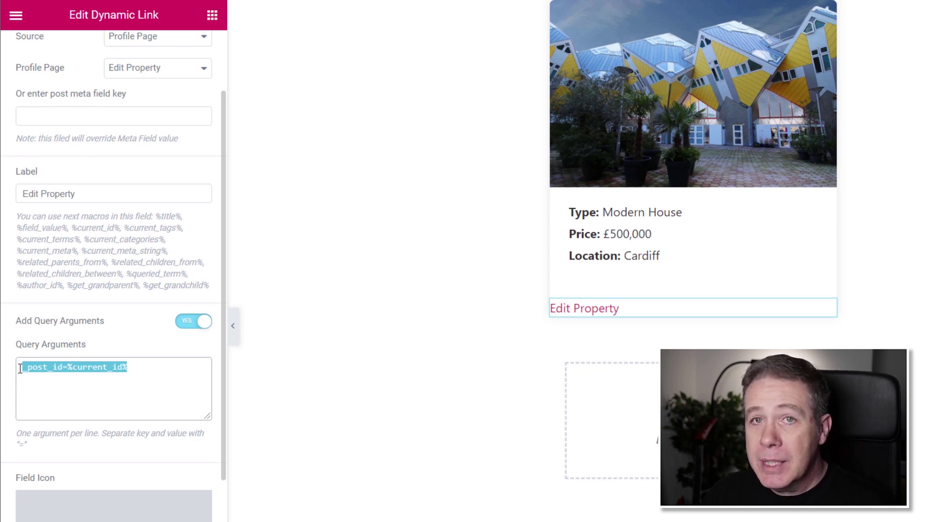
pyautogui.click(63, 367)
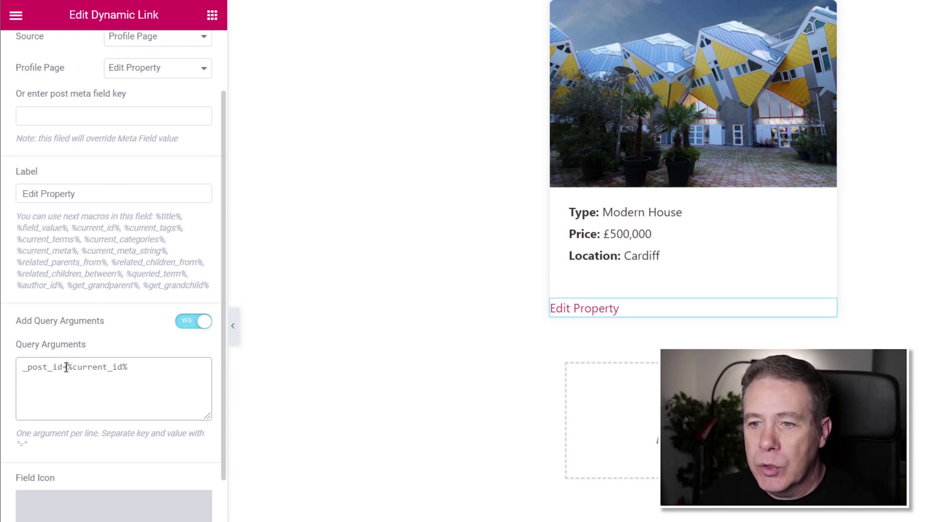
pyautogui.moveTo(63, 367); pyautogui.dragTo(21, 366)
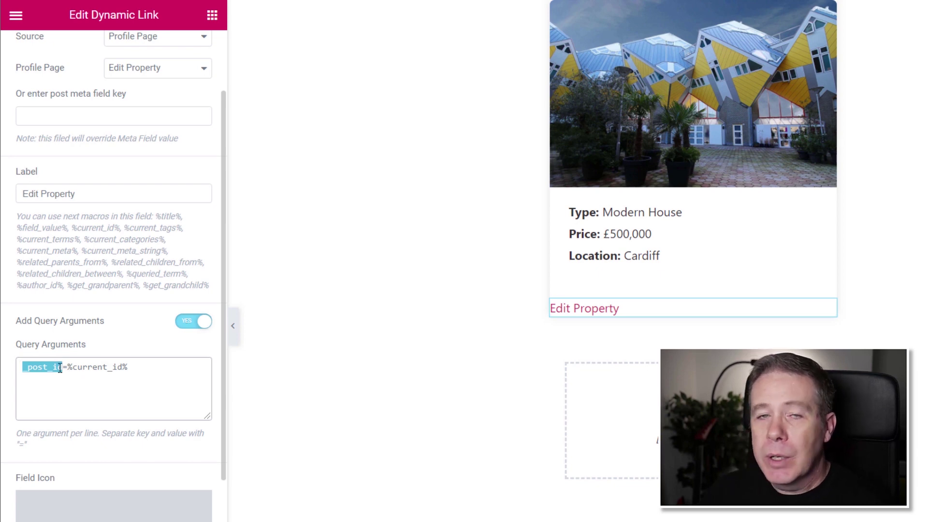
pyautogui.moveTo(145, 367); pyautogui.dragTo(63, 368)
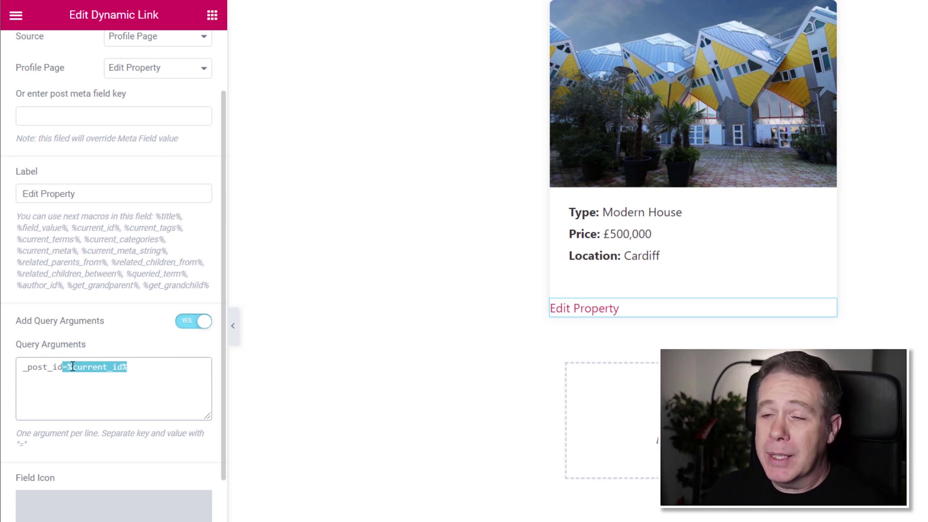
pyautogui.scroll(-4, 118, 469)
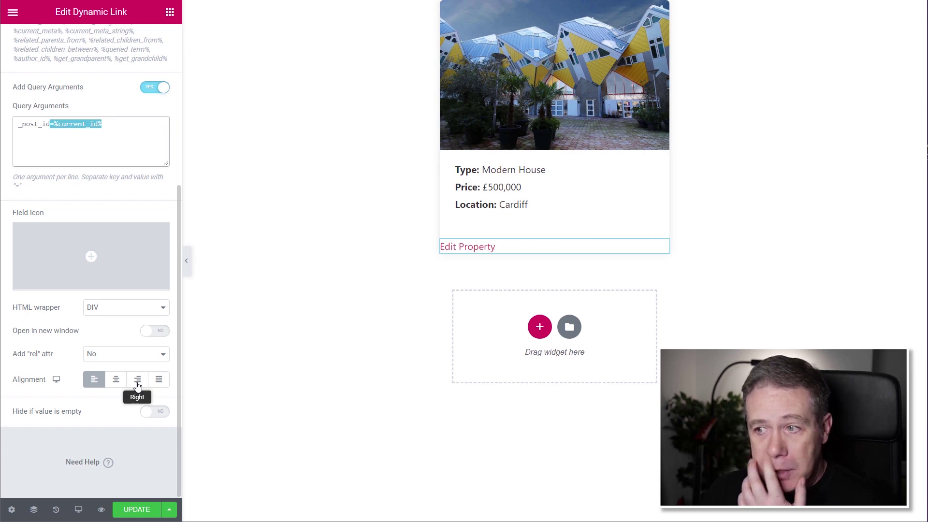
pyautogui.click(138, 384)
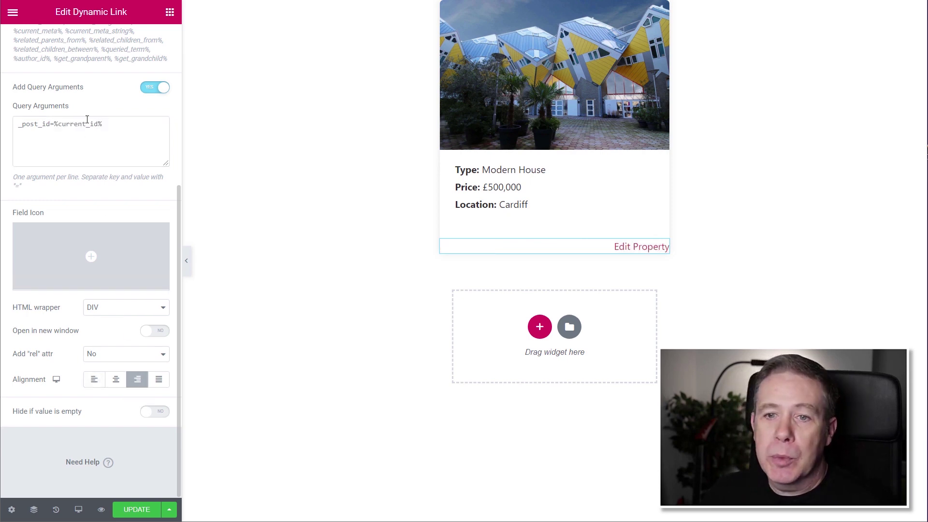
# Step: Give the Edit Property link linked padding of 5 px on all four sides
pyautogui.scroll(5, 119, 251)
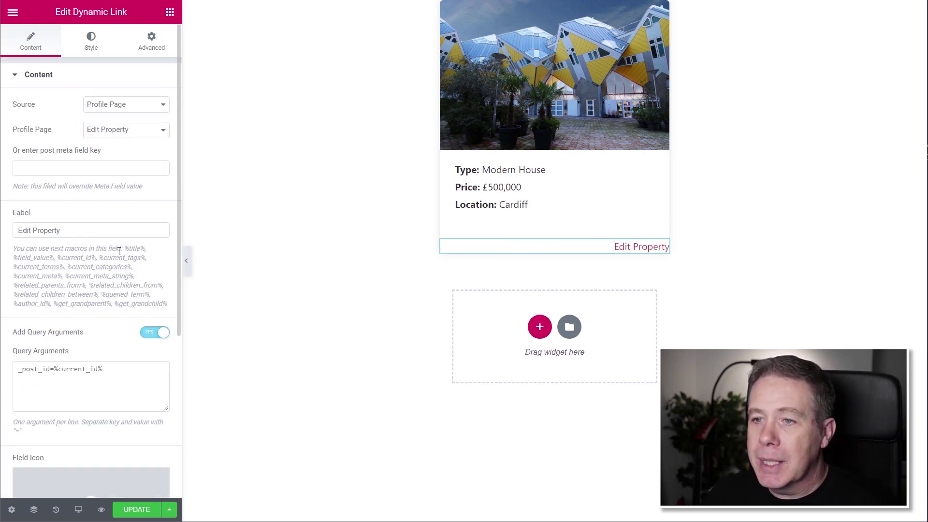
pyautogui.click(152, 42)
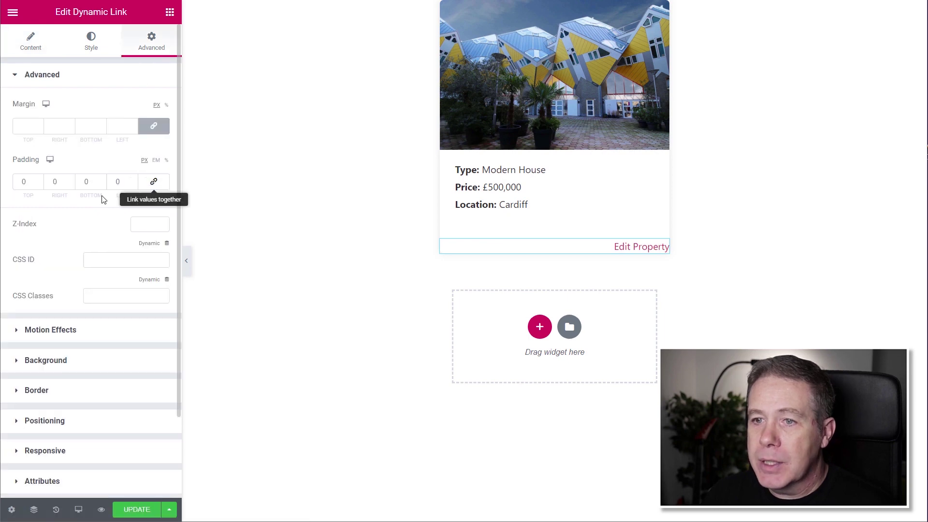
pyautogui.click(23, 181)
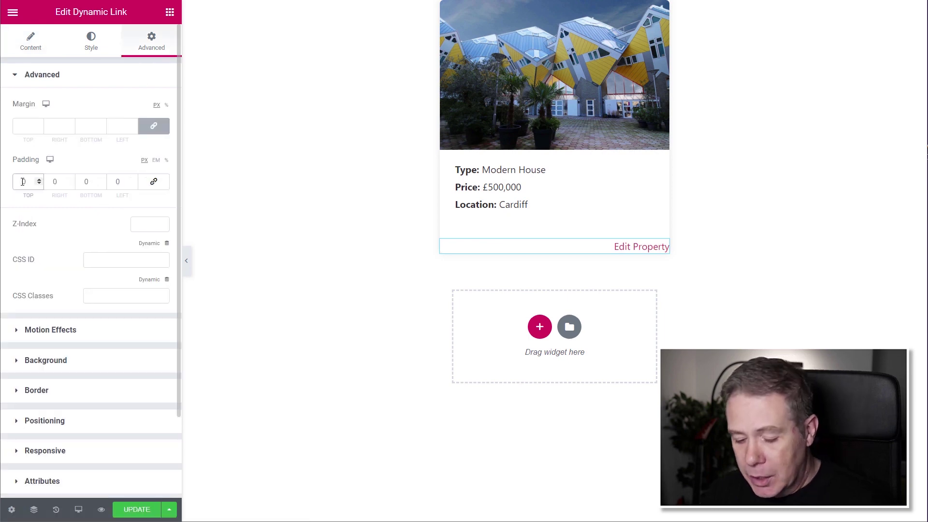
pyautogui.write('5')
pyautogui.click(154, 181)
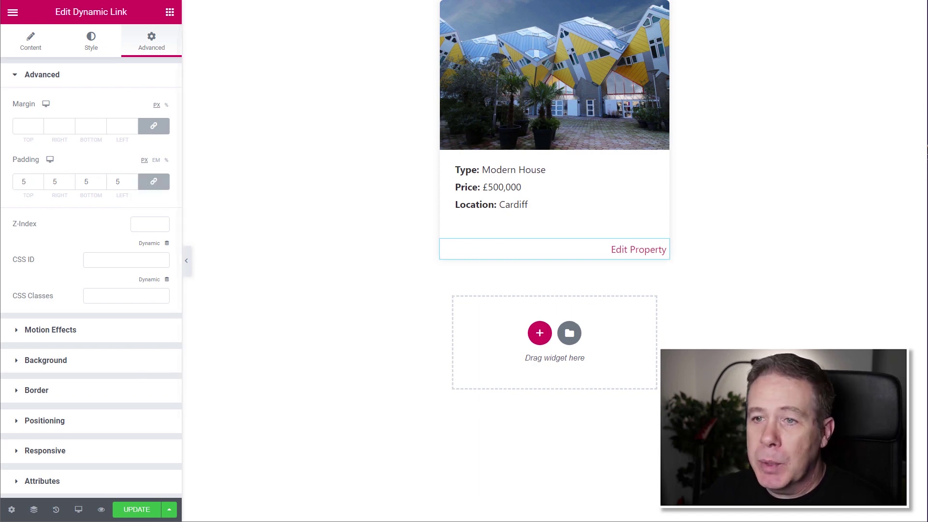
# Step: Find the outlined Edit icon in the icon library and insert it as the Dynamic Link's field icon
pyautogui.click(17, 48)
pyautogui.scroll(-10, 115, 408)
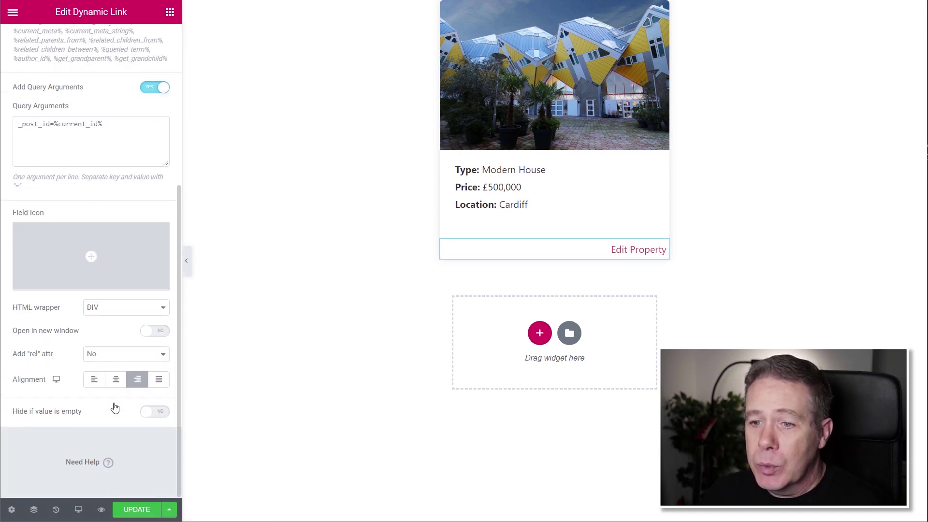
pyautogui.click(91, 259)
pyautogui.click(388, 77)
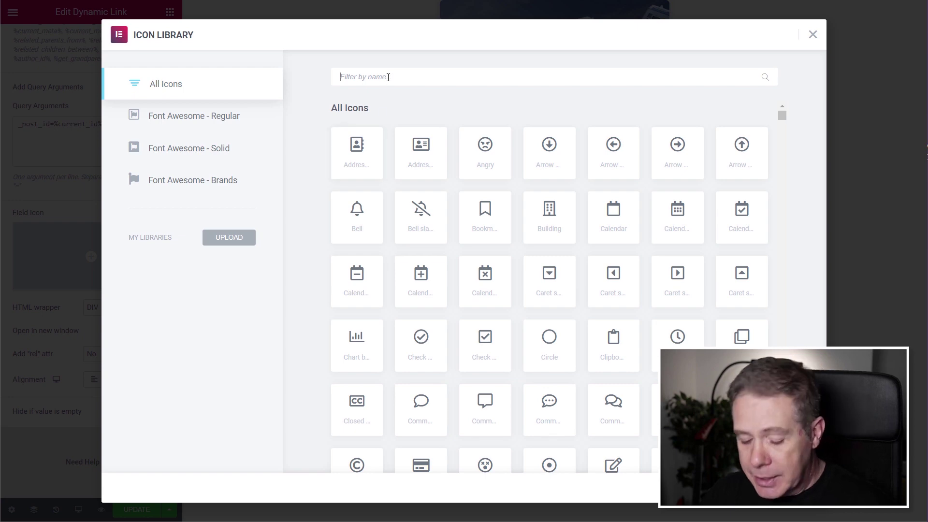
pyautogui.write('edit')
pyautogui.click(410, 151)
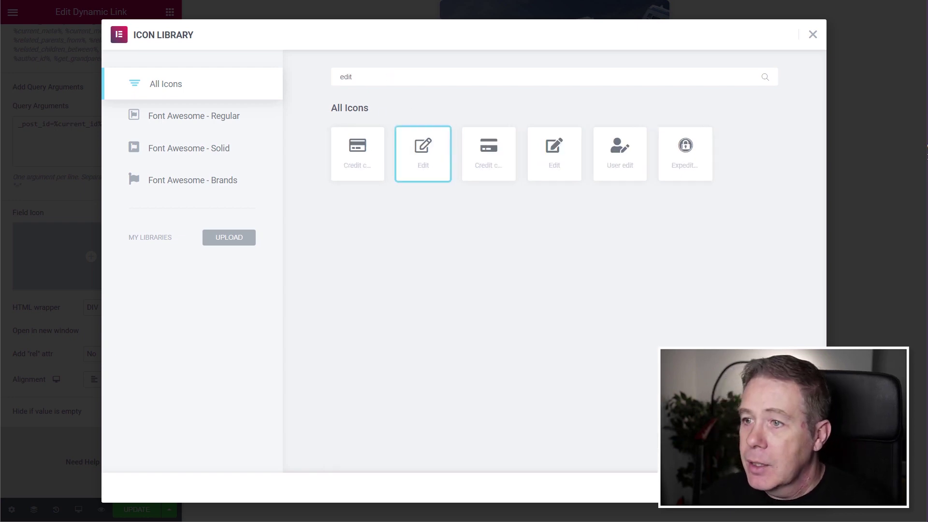
pyautogui.click(778, 488)
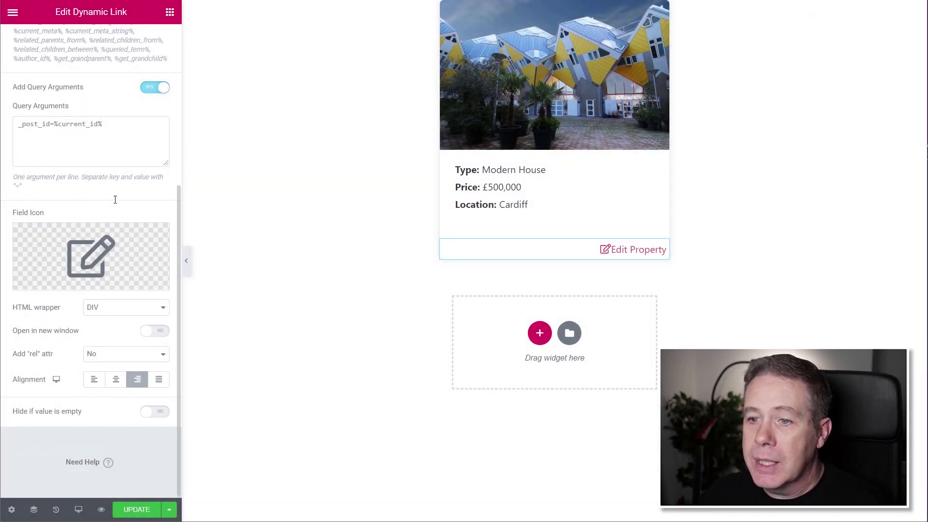
# Step: Set the Dynamic Link's icon gap to 7 and update the Property Listing template
pyautogui.scroll(5, 114, 203)
pyautogui.click(91, 41)
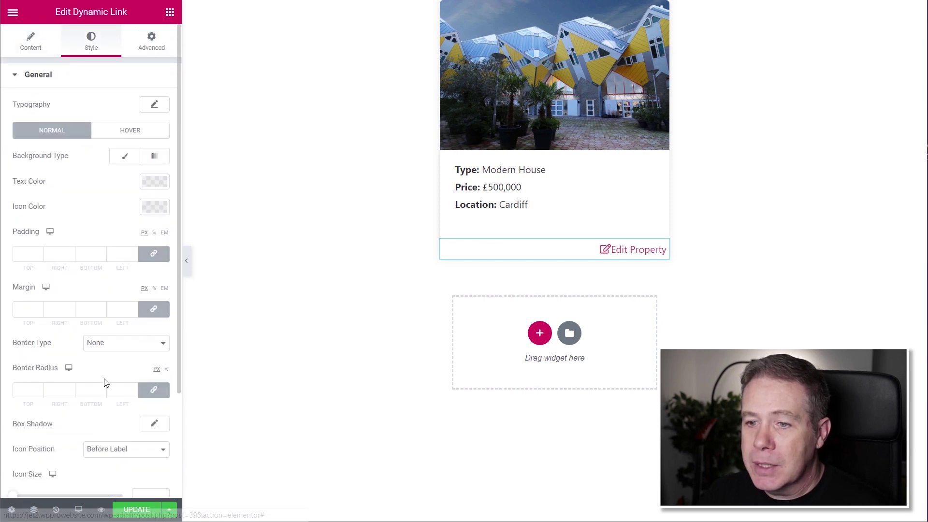
pyautogui.scroll(-3, 85, 450)
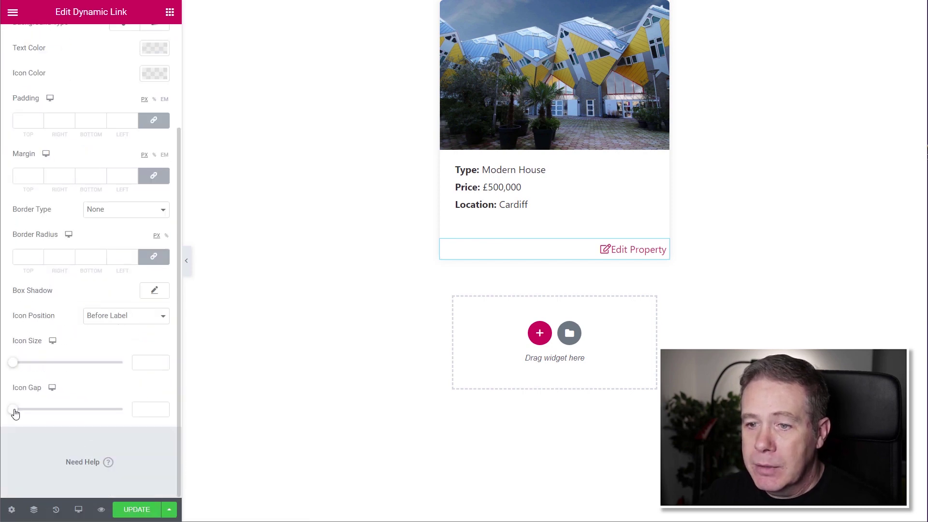
pyautogui.moveTo(14, 410); pyautogui.dragTo(23, 412)
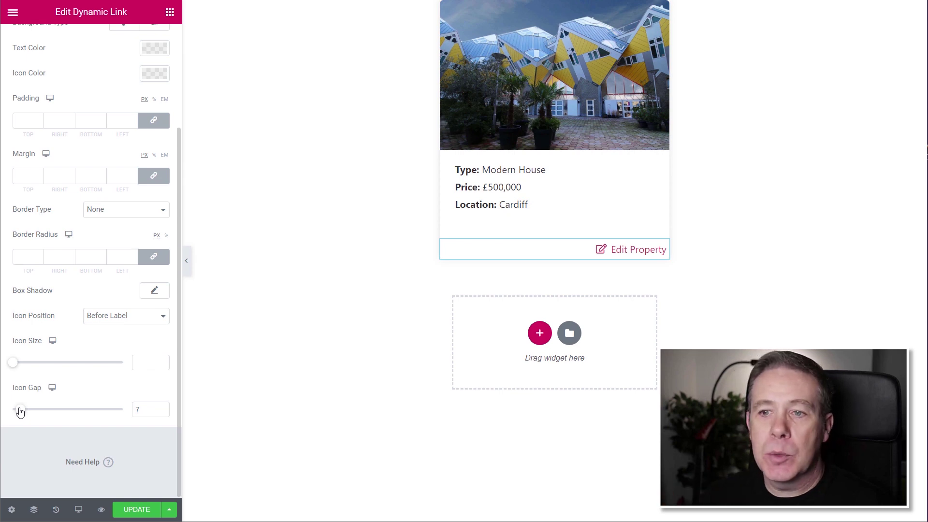
pyautogui.click(137, 510)
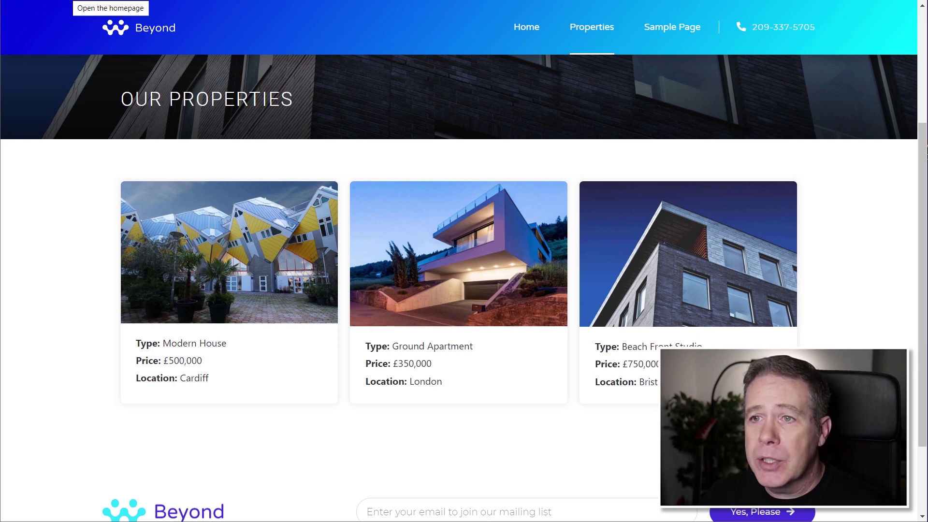
# Step: Reload the front-end Properties page, follow the Modern House card's Edit Property link, and review the fields of its edit form
pyautogui.click(68, 0)
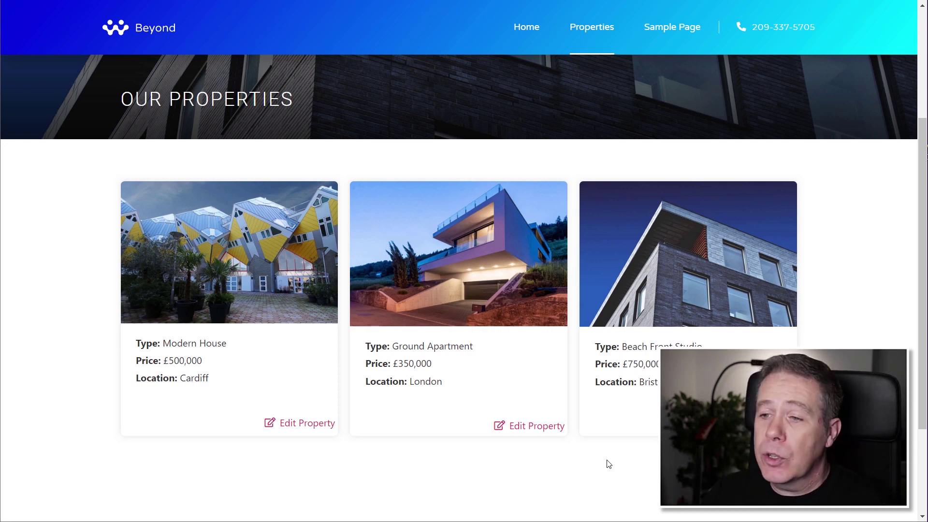
pyautogui.click(306, 430)
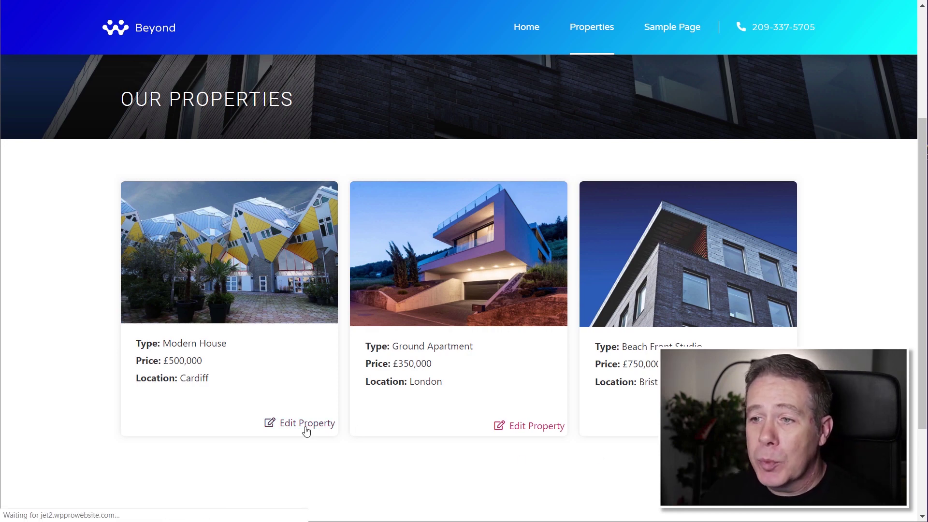
pyautogui.scroll(-1, 93, 403)
pyautogui.scroll(-1, 93, 401)
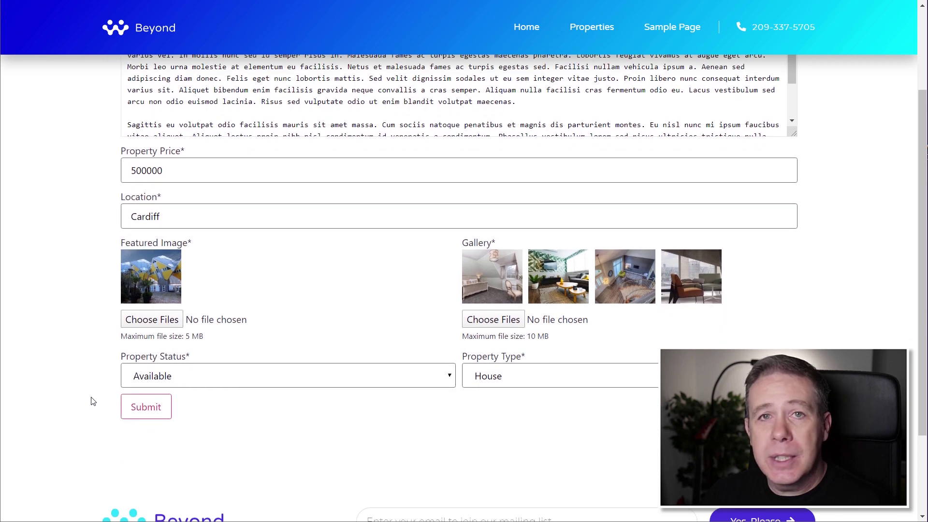
pyautogui.scroll(2, 91, 399)
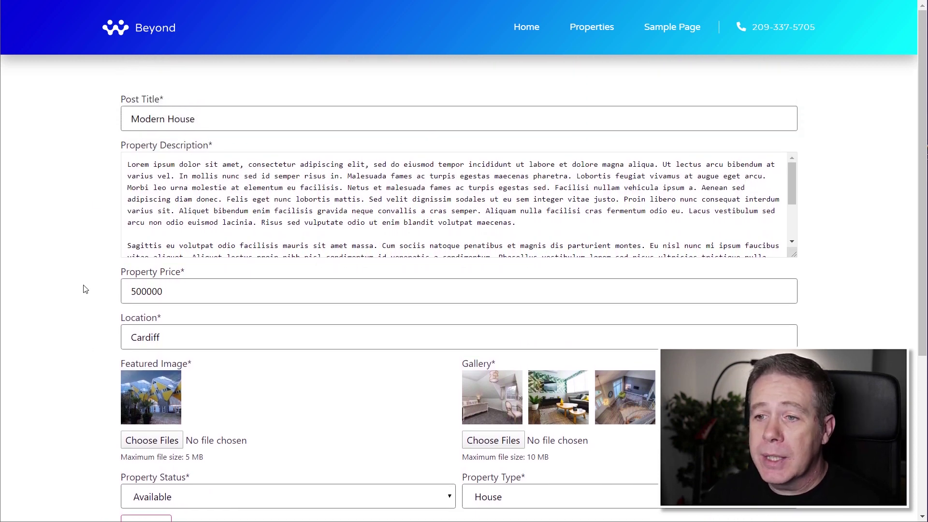
pyautogui.scroll(-2, 83, 289)
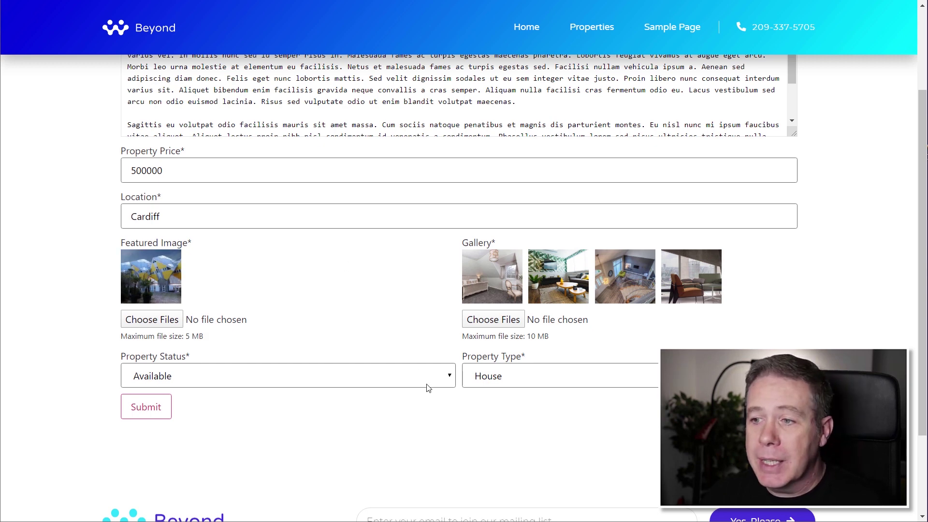
# Step: Change the Modern House property's status to Sold and submit the edit form
pyautogui.click(263, 376)
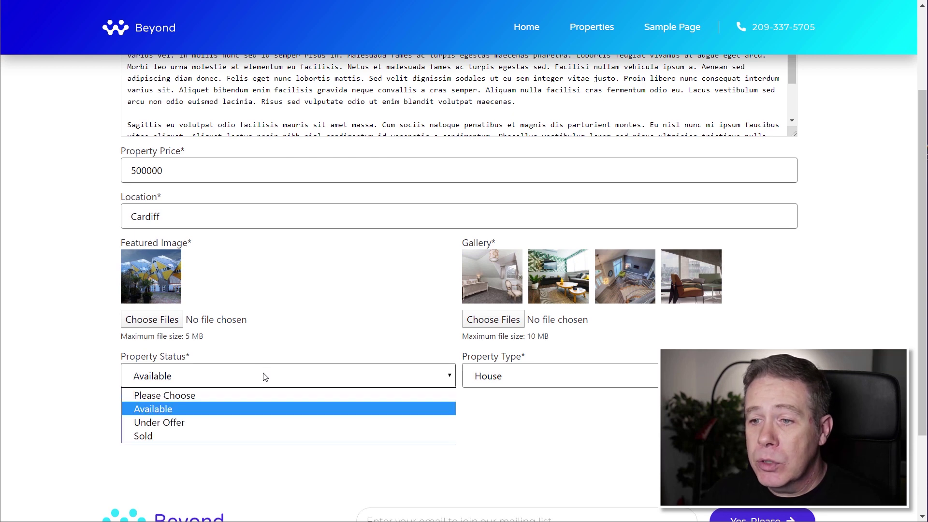
pyautogui.click(191, 435)
pyautogui.click(164, 413)
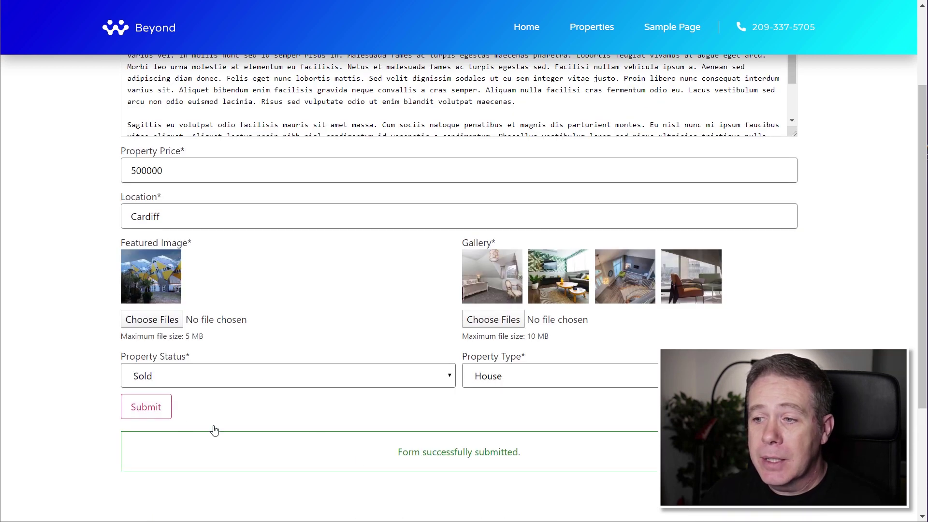